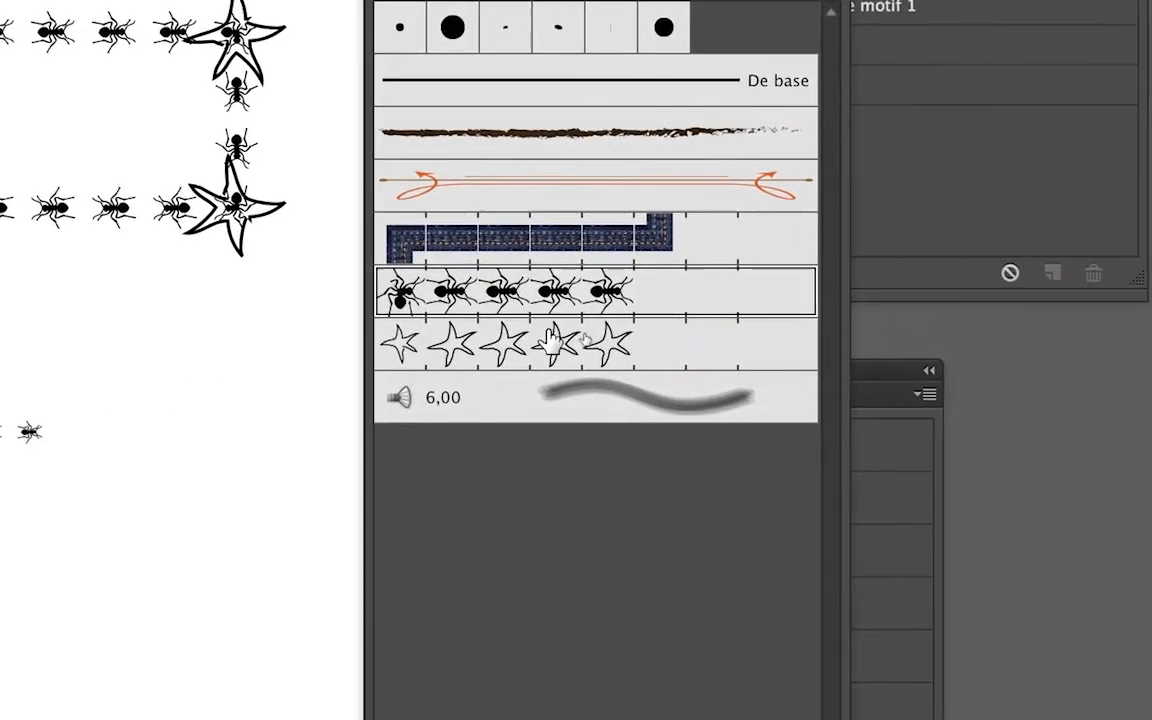
Place the starfish brush's tiles on the artboard and delete the corner-tile copies of both the ant and the starfish.
{"action": "mouse_move", "coordinate": [550, 358]}
{"action": "left_mouse_down"}
{"action": "mouse_move", "coordinate": [378, 406]}
{"action": "mouse_move", "coordinate": [368, 395]}
{"action": "left_mouse_up"}
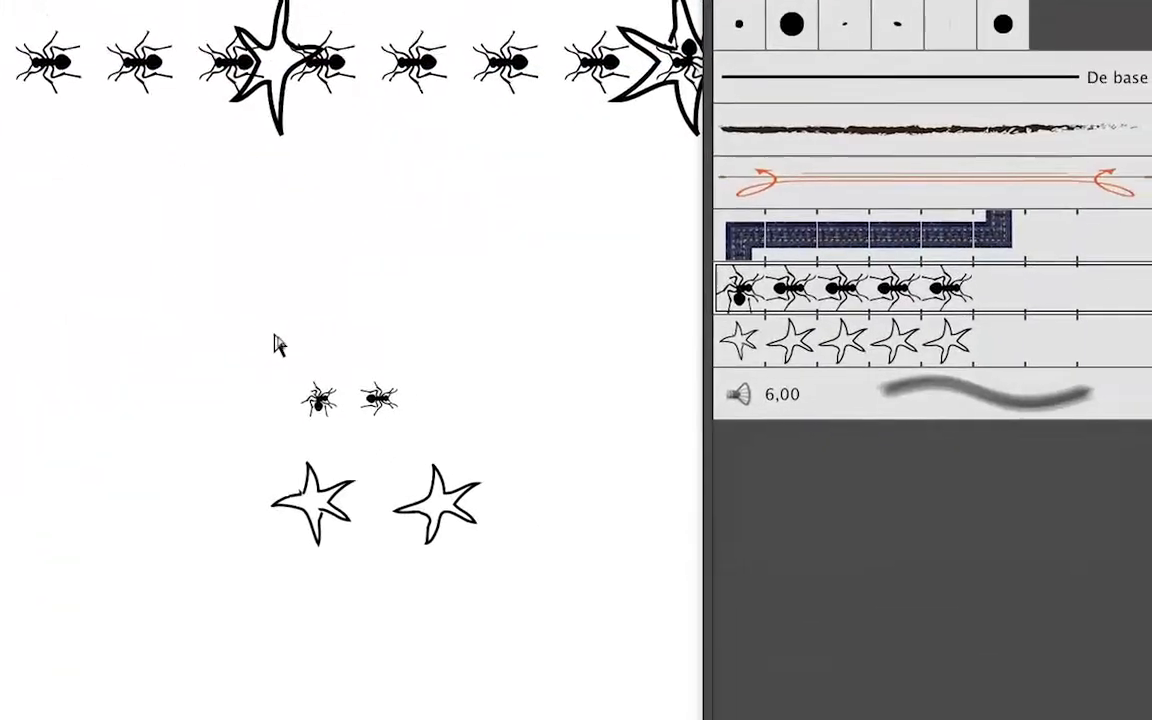
{"action": "left_click_drag", "start_coordinate": [550, 630], "coordinate": [609, 719]}
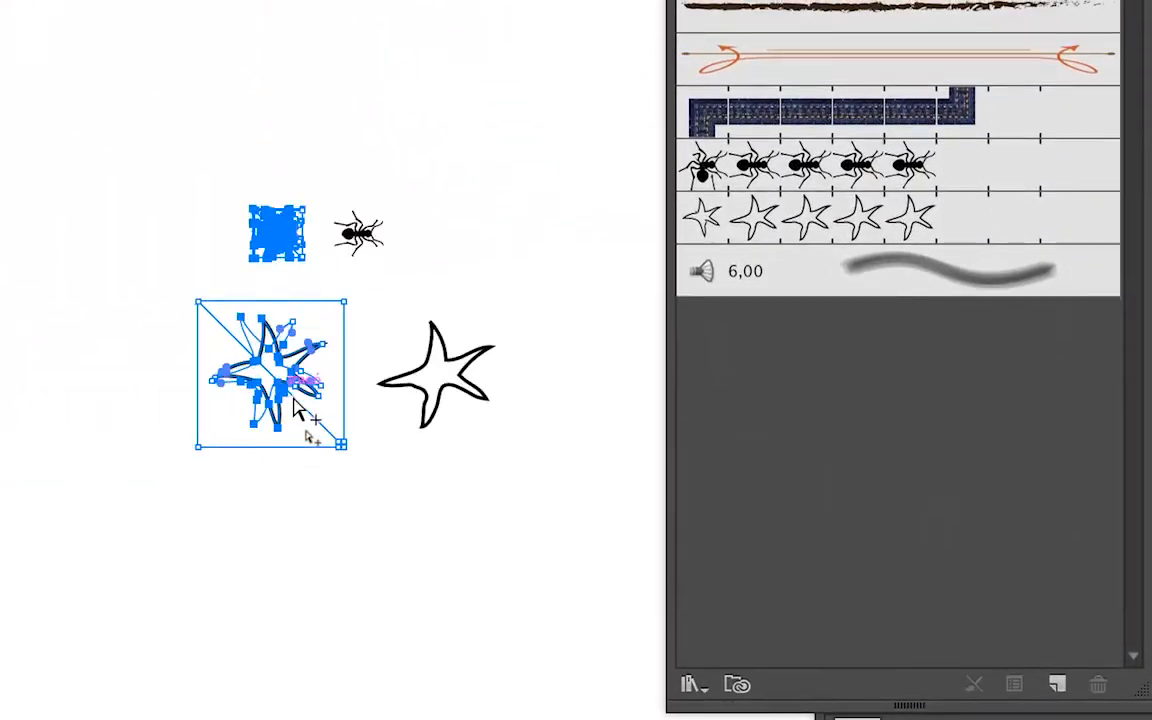
{"action": "left_click", "coordinate": [290, 485]}
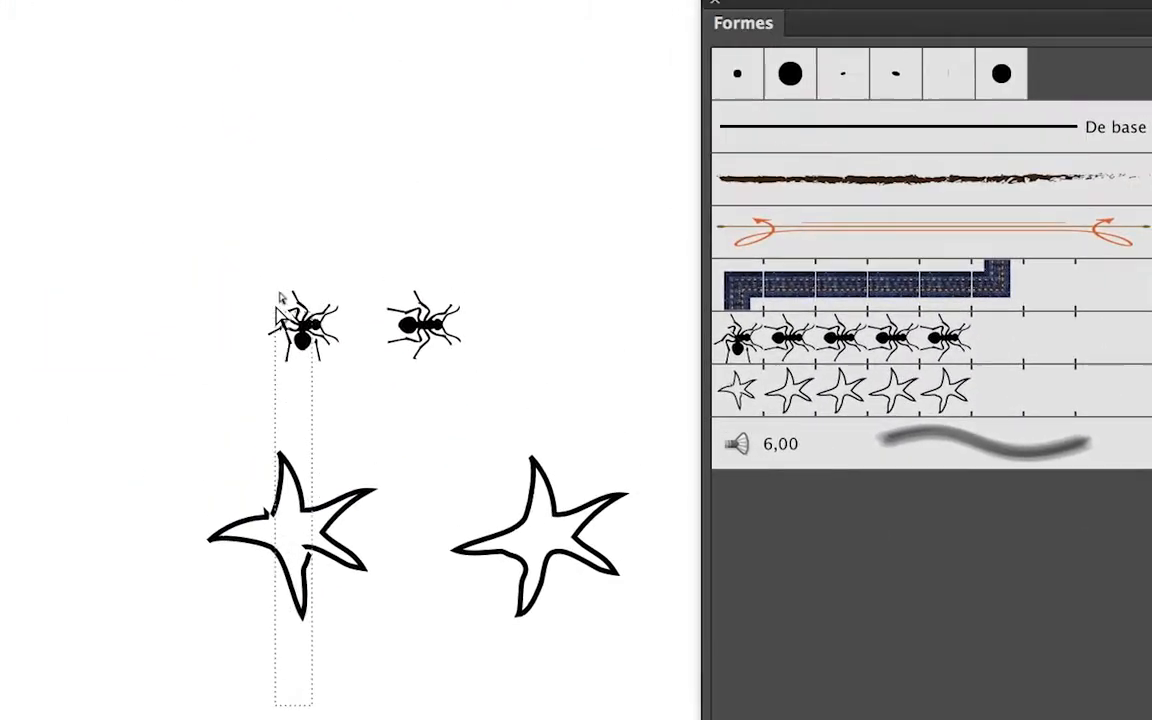
{"action": "left_click_drag", "start_coordinate": [281, 298], "coordinate": [281, 292]}
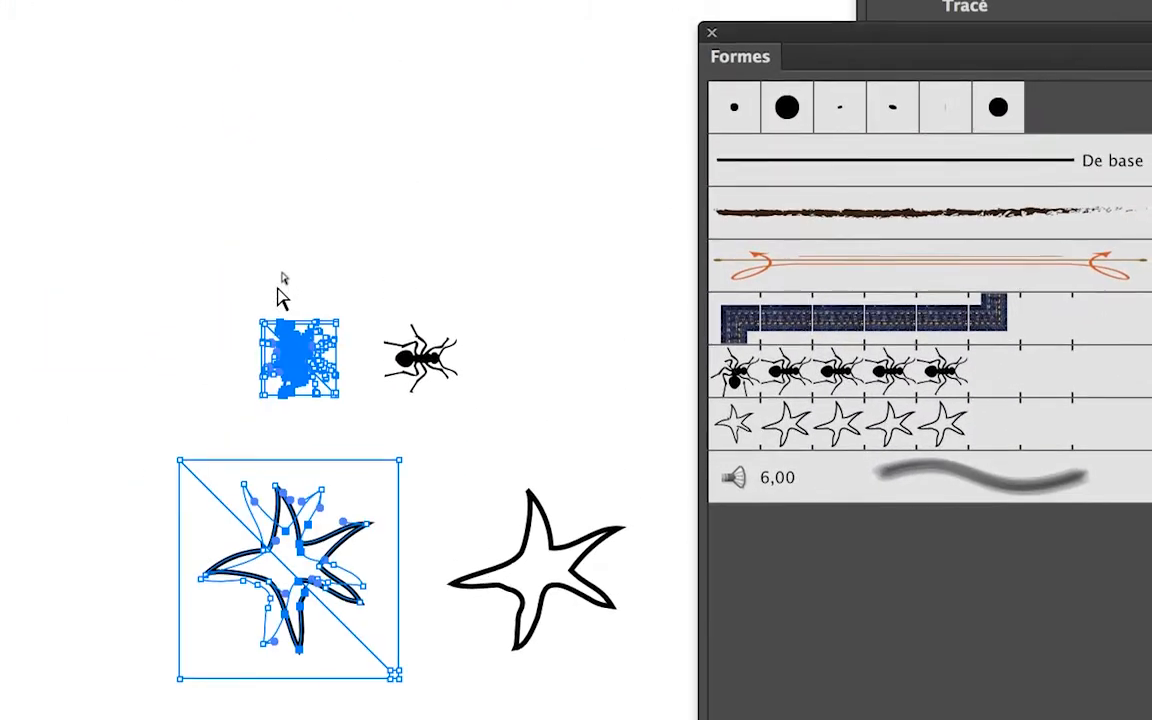
{"action": "key", "text": "ctrl+z"}
{"action": "key", "text": "Delete"}
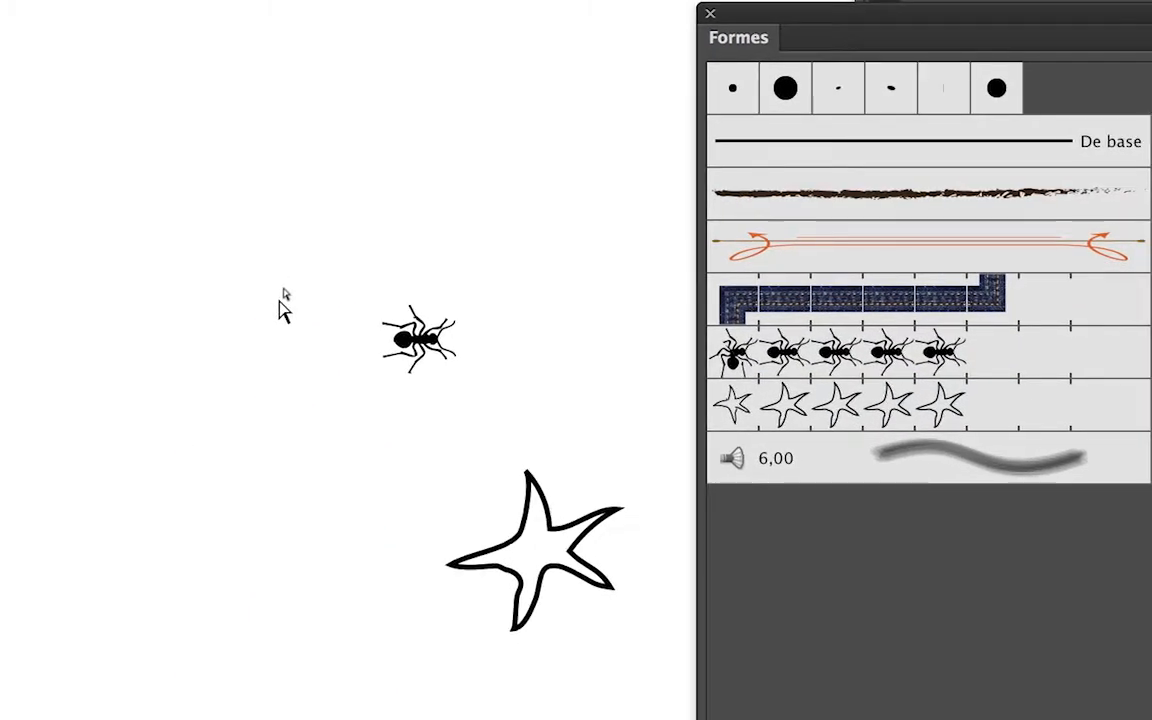
Fill the remaining ant's shape with the red swatch C=0 M=90 J=85 N=0.
{"action": "left_click_drag", "start_coordinate": [386, 328], "coordinate": [400, 340]}
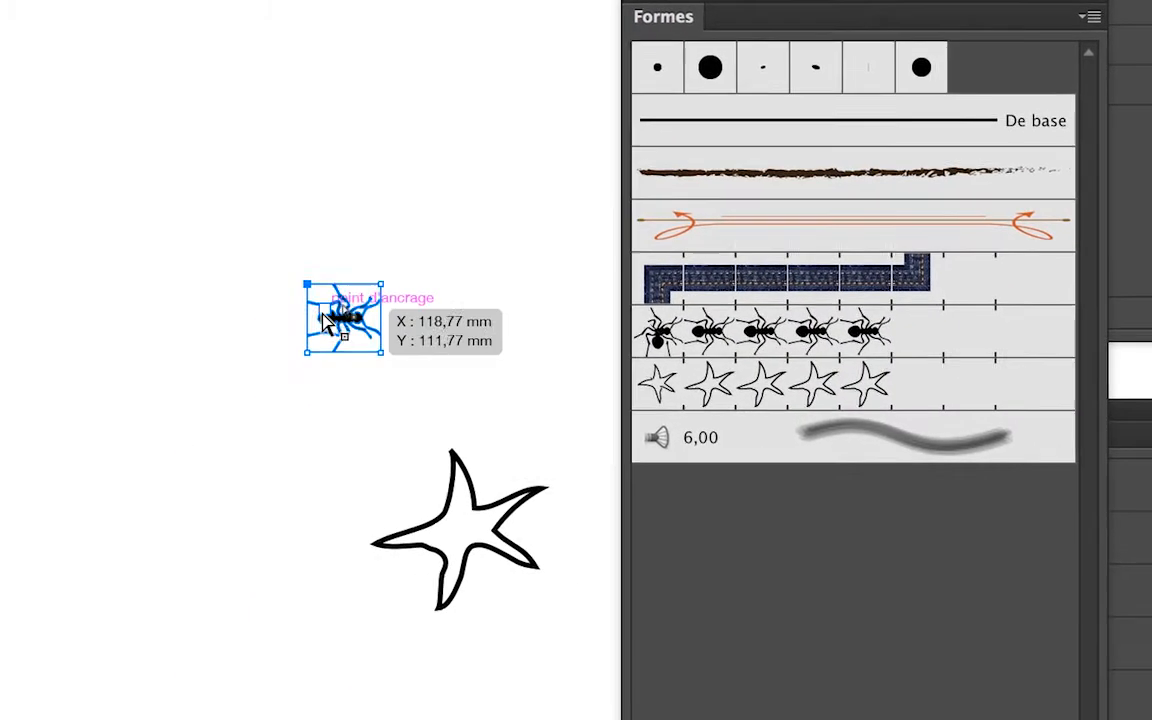
{"action": "left_click_drag", "start_coordinate": [325, 320], "coordinate": [330, 325]}
{"action": "scroll", "coordinate": [329, 318], "scroll_direction": "up", "scroll_amount": 3}
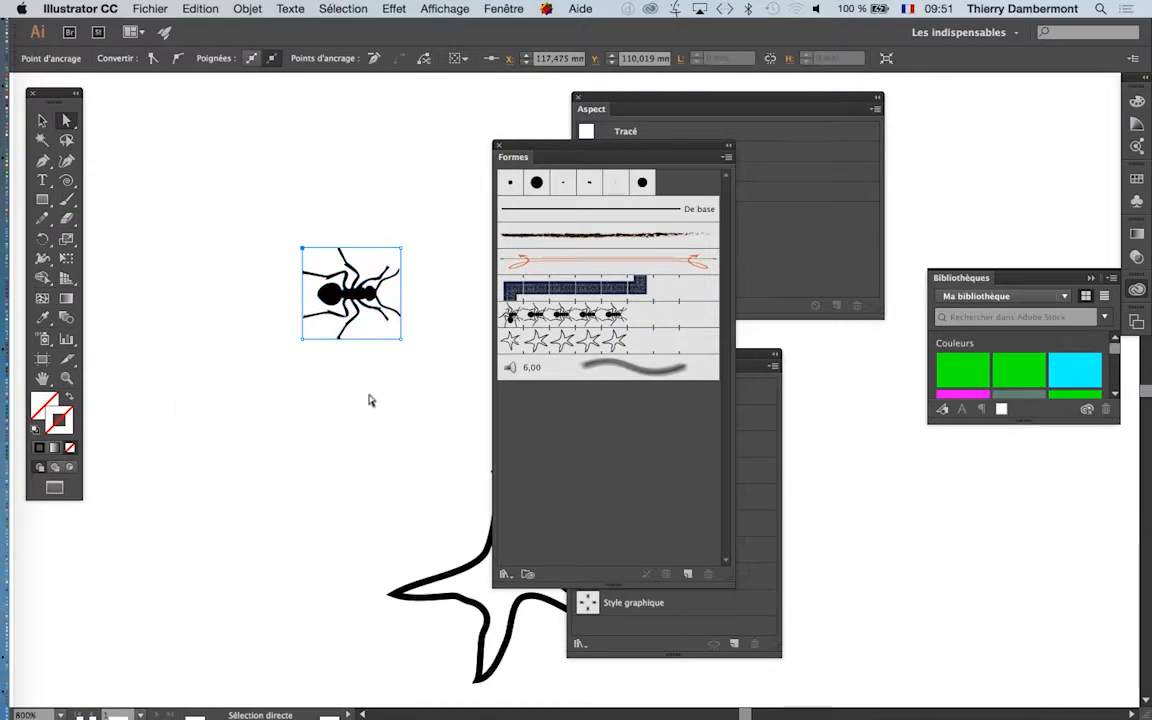
{"action": "left_click", "coordinate": [385, 295]}
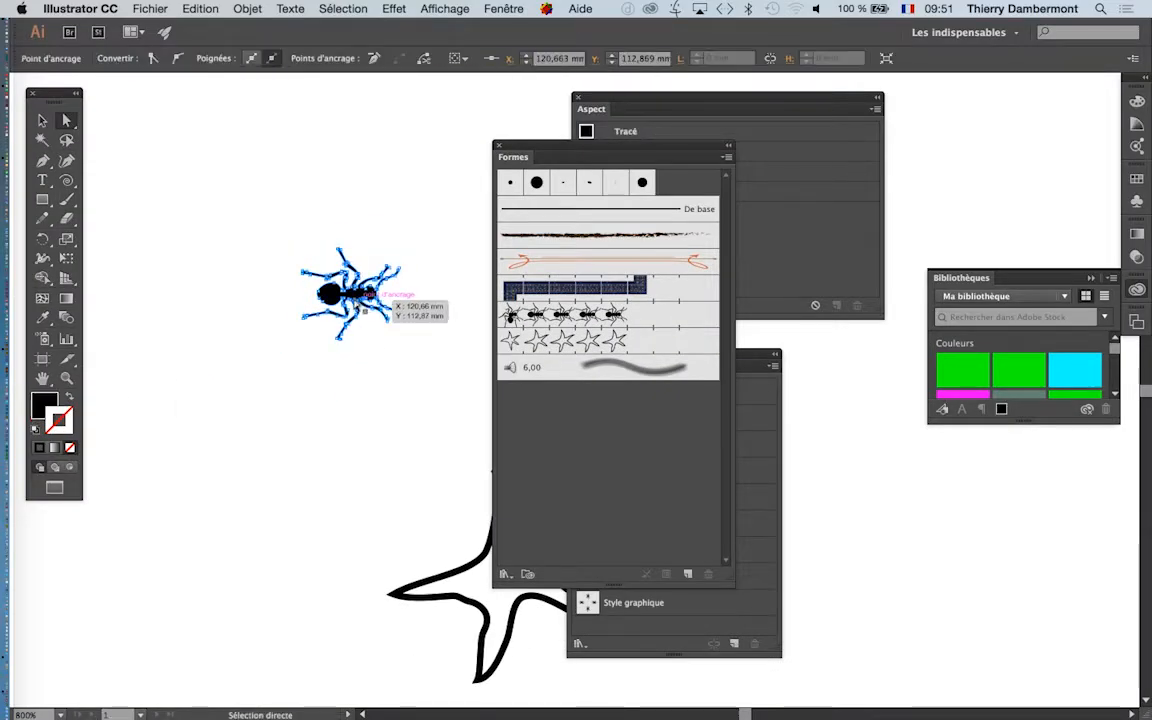
{"action": "left_click", "coordinate": [38, 410]}
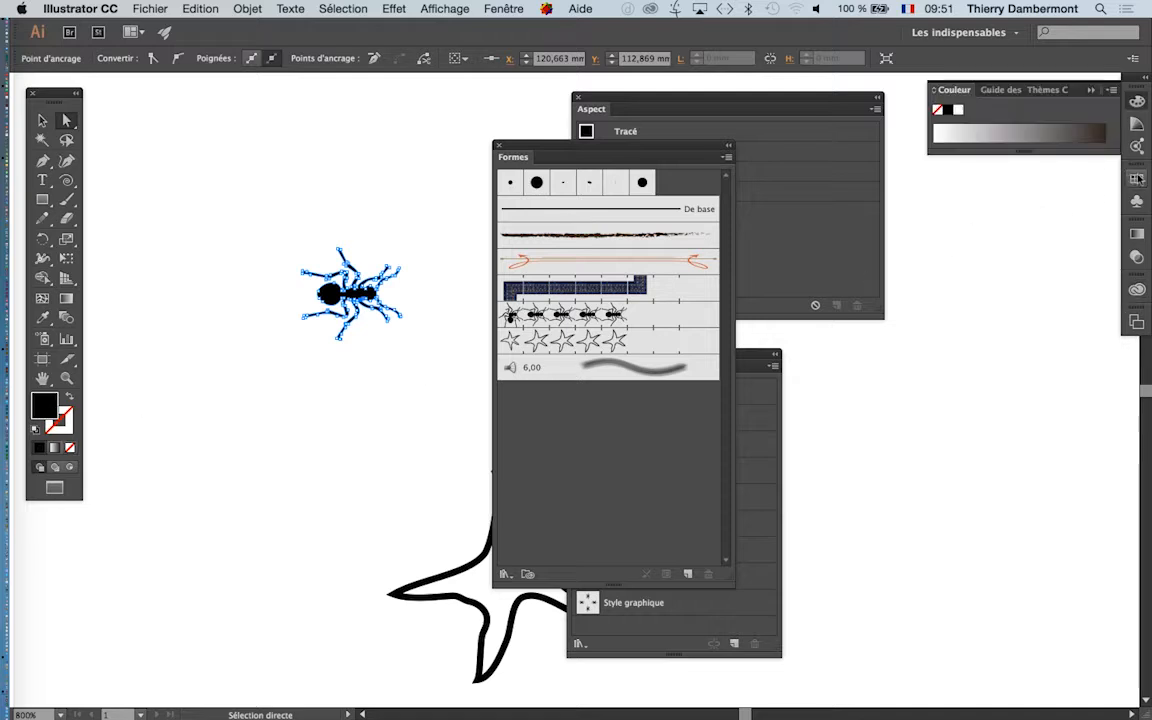
{"action": "left_click", "coordinate": [1137, 178]}
{"action": "left_click", "coordinate": [1032, 242]}
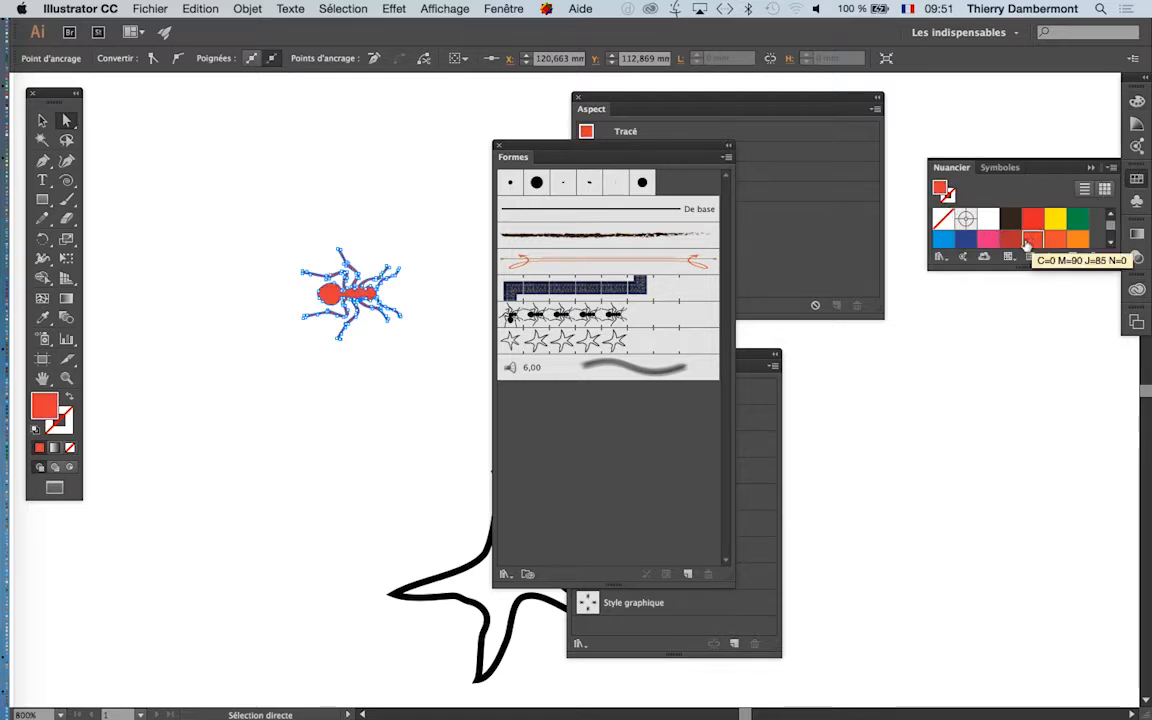
{"action": "left_click", "coordinate": [372, 354]}
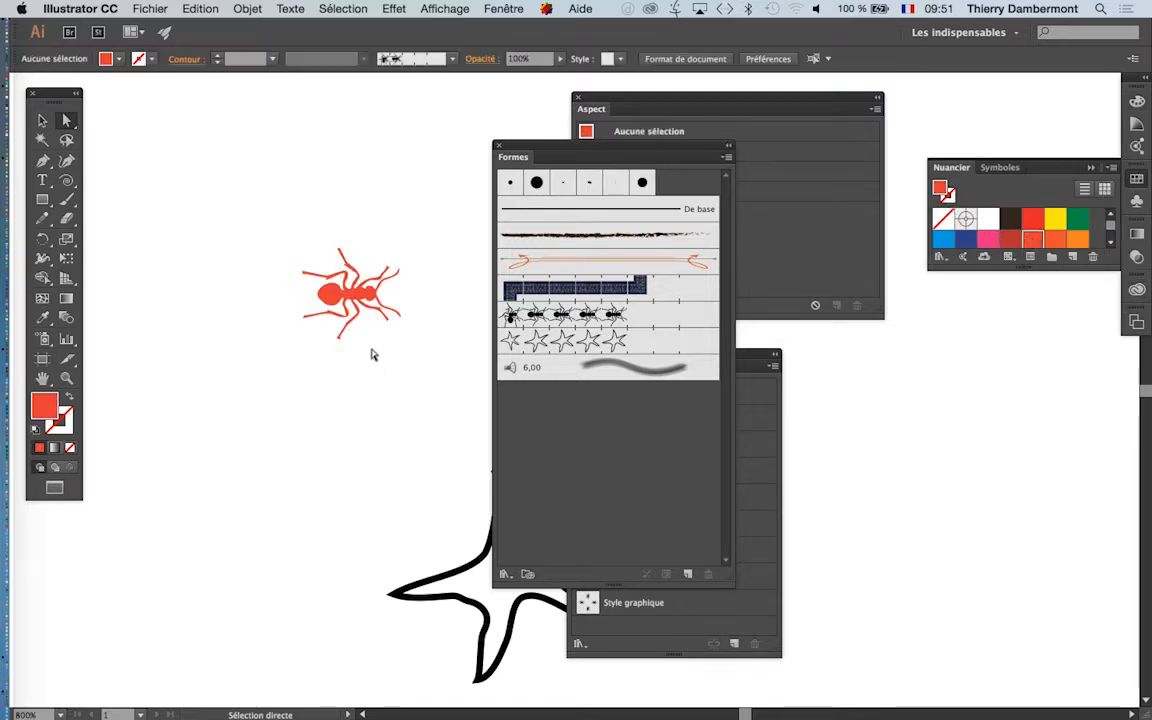
Select the whole red ant group and start a drop shadow effect on it with the preview enabled.
{"action": "scroll", "coordinate": [350, 303], "scroll_direction": "up", "scroll_amount": 1}
{"action": "scroll", "coordinate": [350, 303], "scroll_direction": "up", "scroll_amount": 1}
{"action": "left_click", "coordinate": [350, 303]}
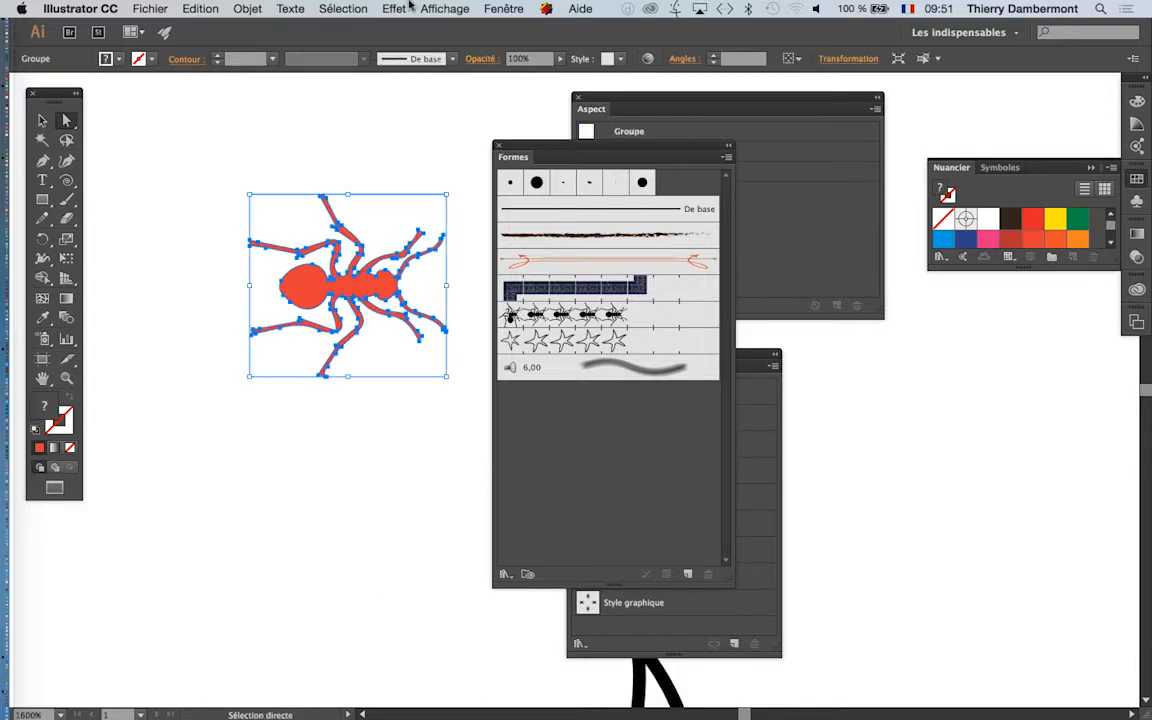
{"action": "left_click", "coordinate": [394, 8]}
{"action": "mouse_move", "coordinate": [440, 214]}
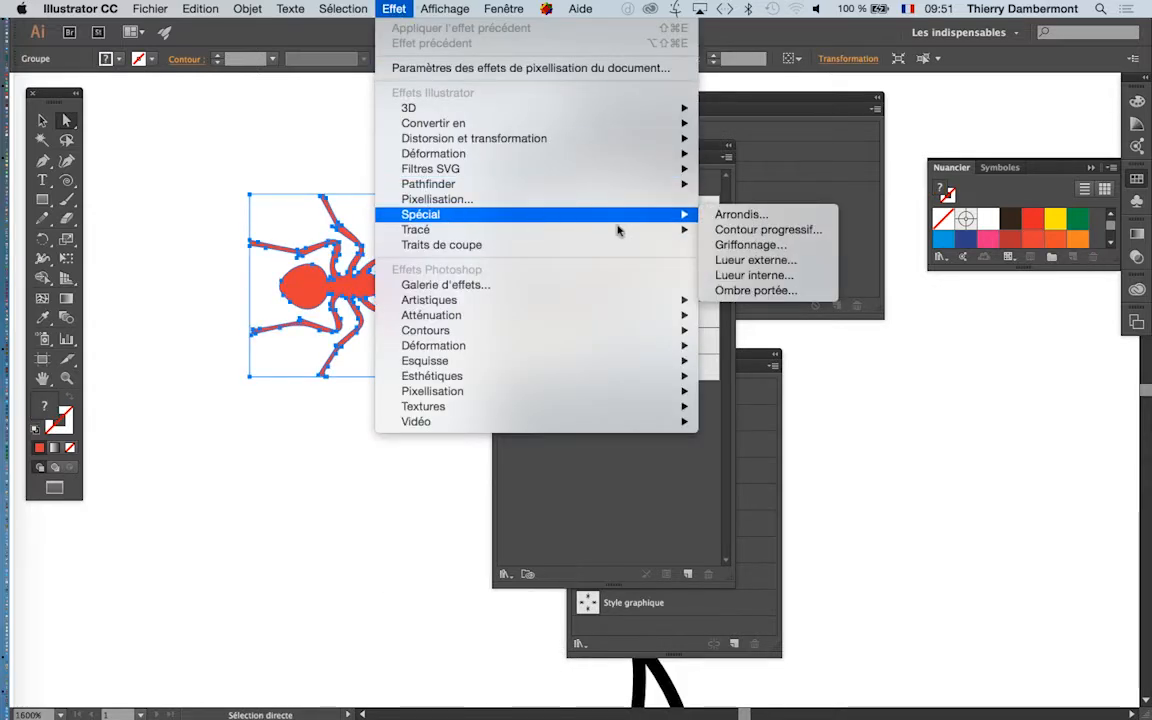
{"action": "left_click", "coordinate": [779, 291]}
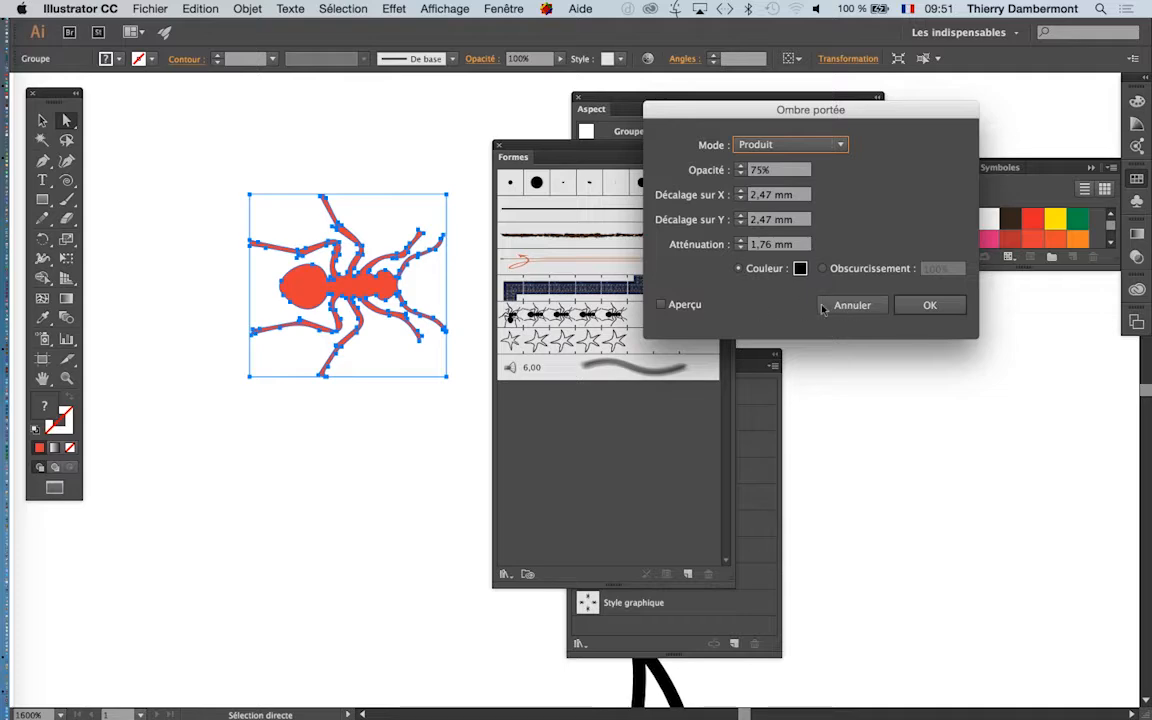
{"action": "left_click", "coordinate": [662, 304]}
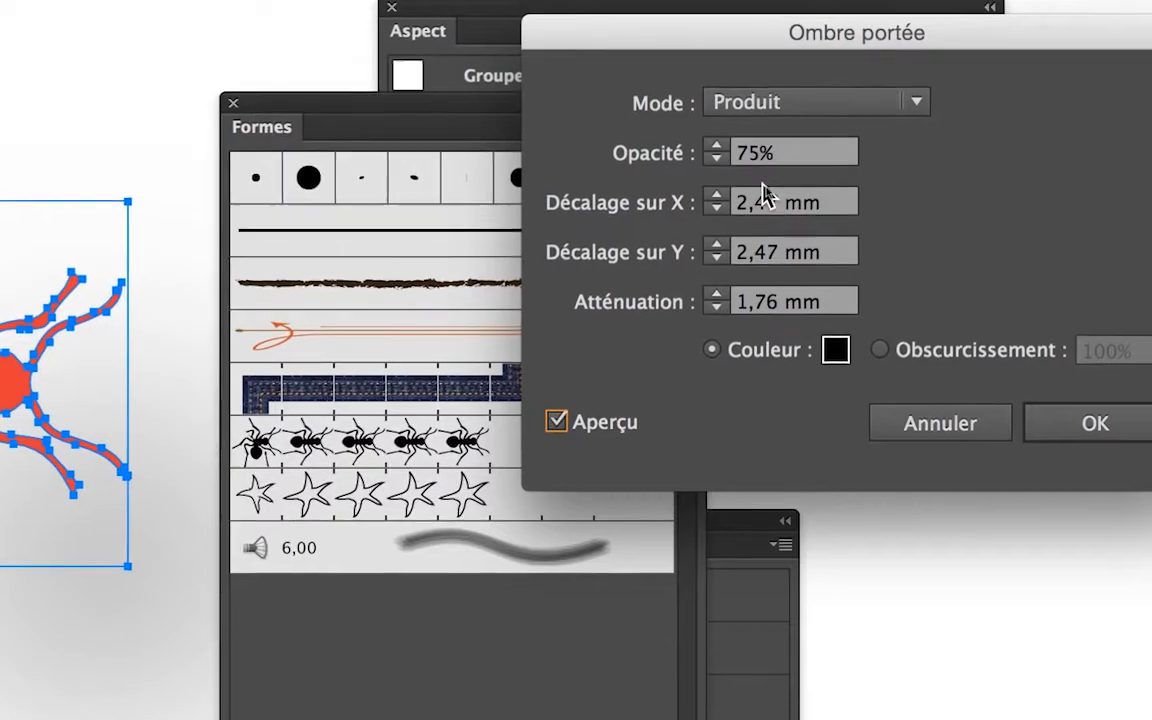
Set the drop shadow's X and Y offsets to 0,4 mm.
{"action": "left_click", "coordinate": [743, 194]}
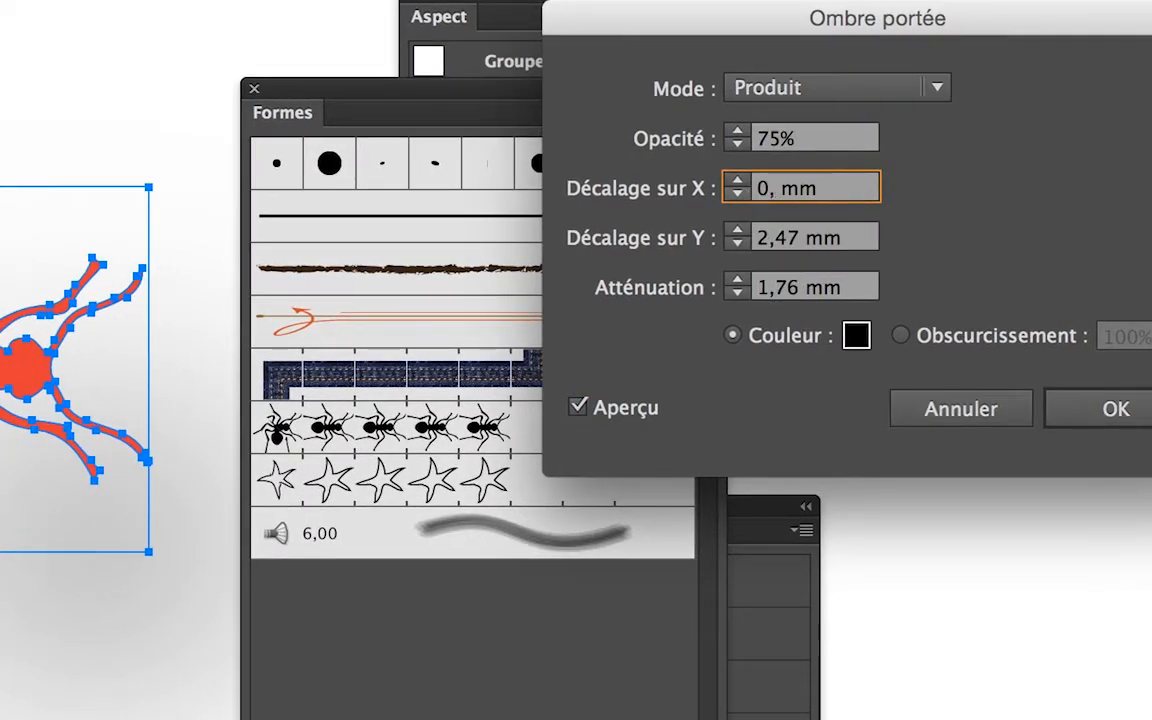
{"action": "key", "text": "Tab"}
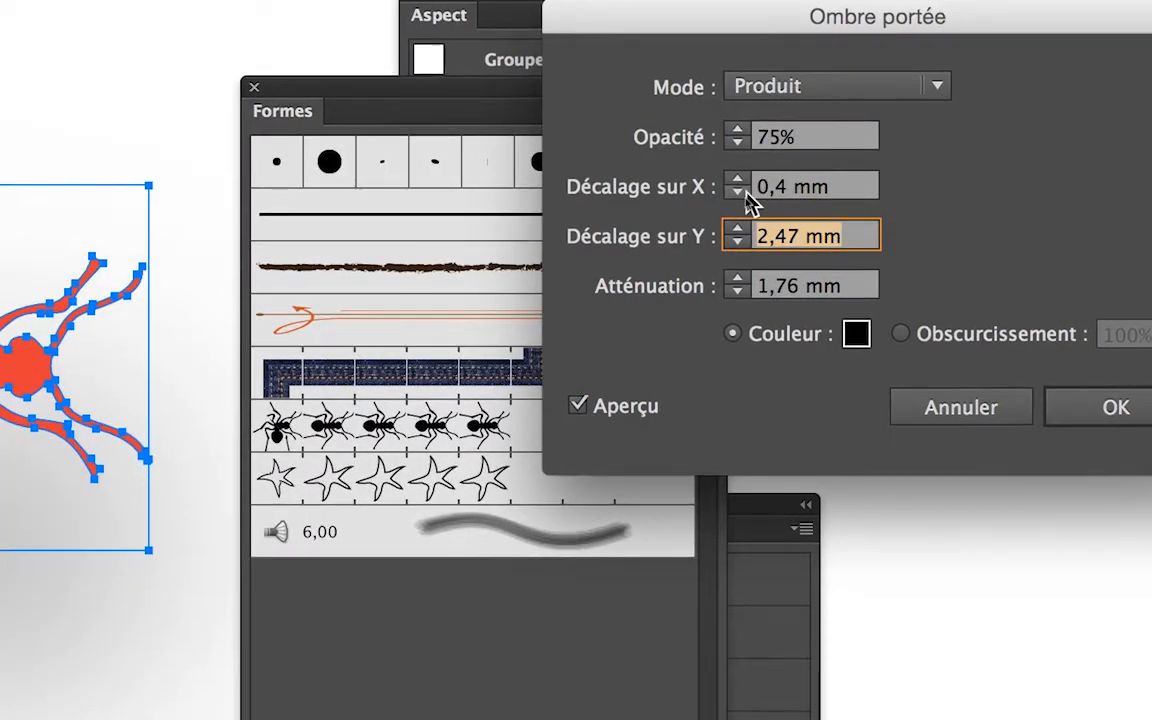
{"action": "type", "text": "0,4"}
{"action": "key", "text": "Tab"}
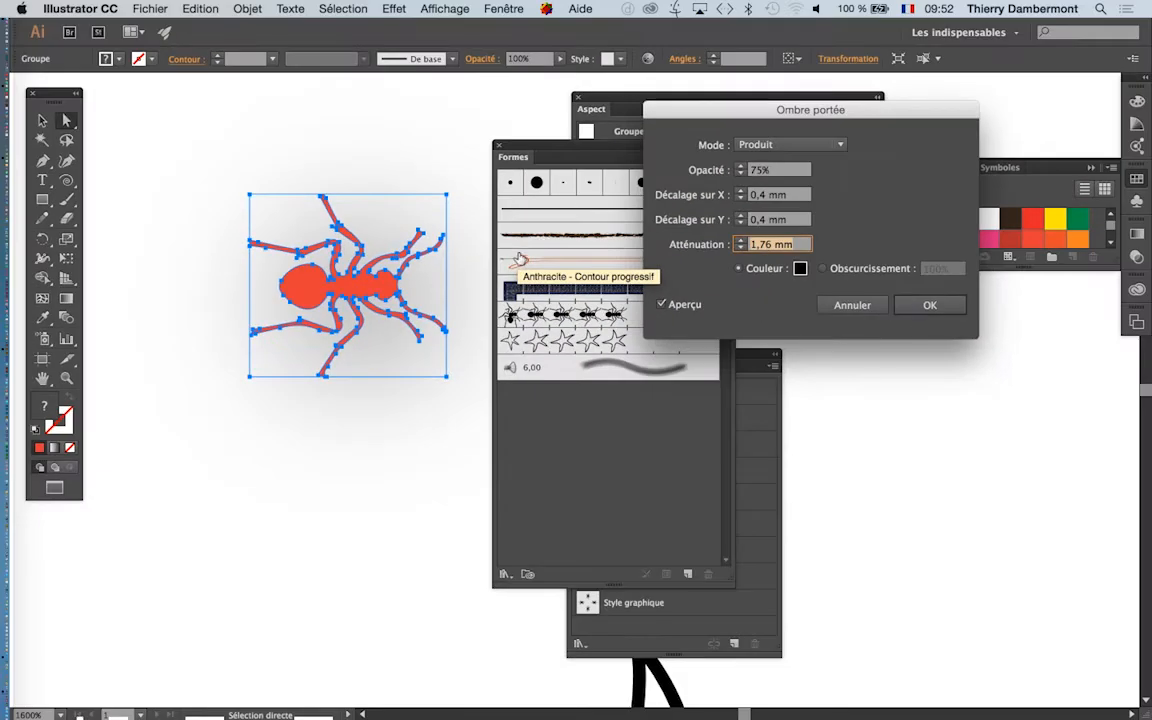
Set the drop shadow's X and Y offsets to 0,1 mm.
{"action": "left_click", "coordinate": [765, 196]}
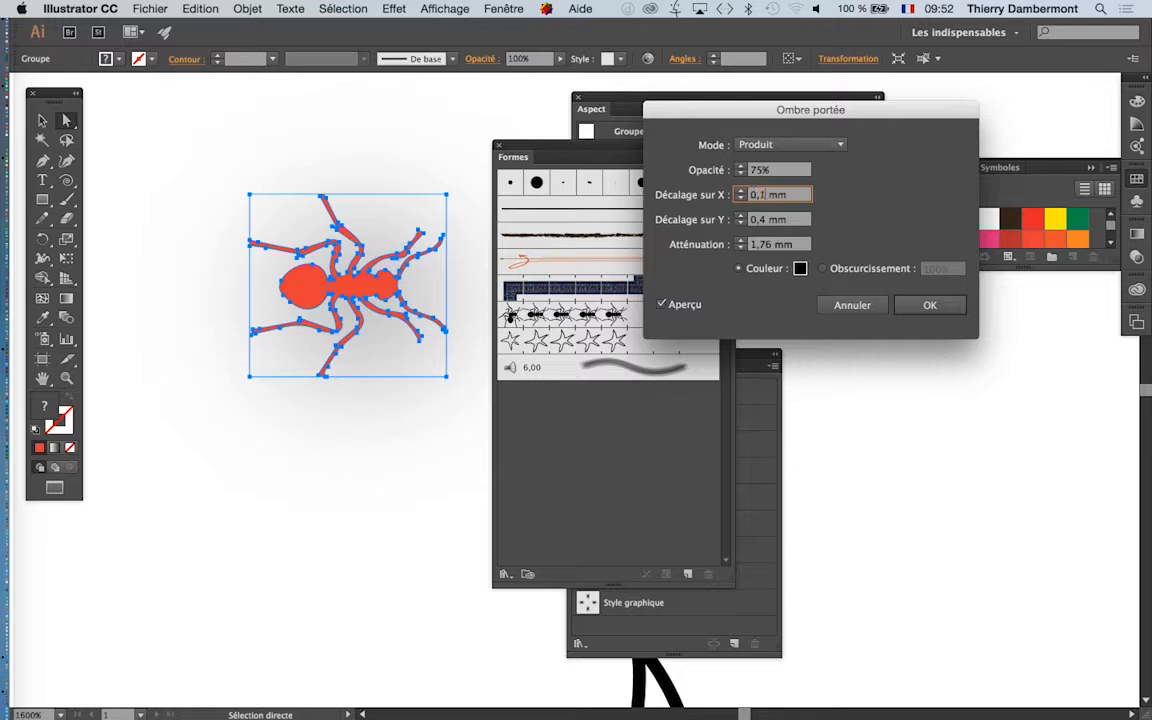
{"action": "key", "text": "Tab"}
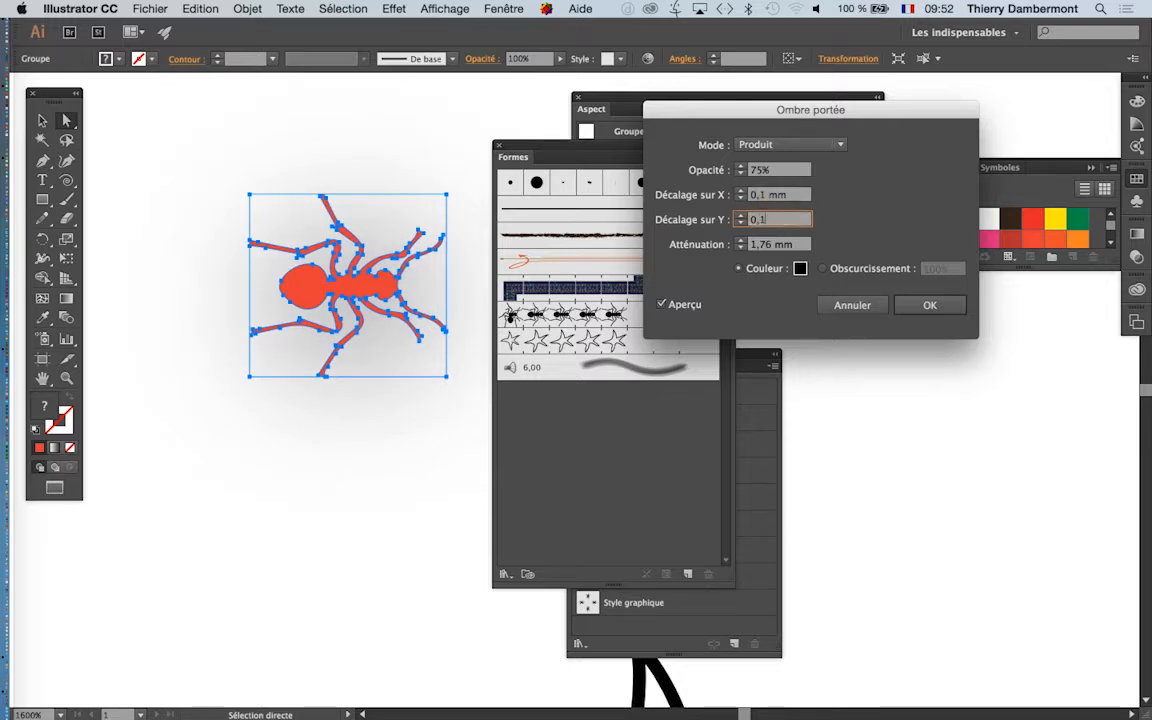
{"action": "key", "text": "Tab"}
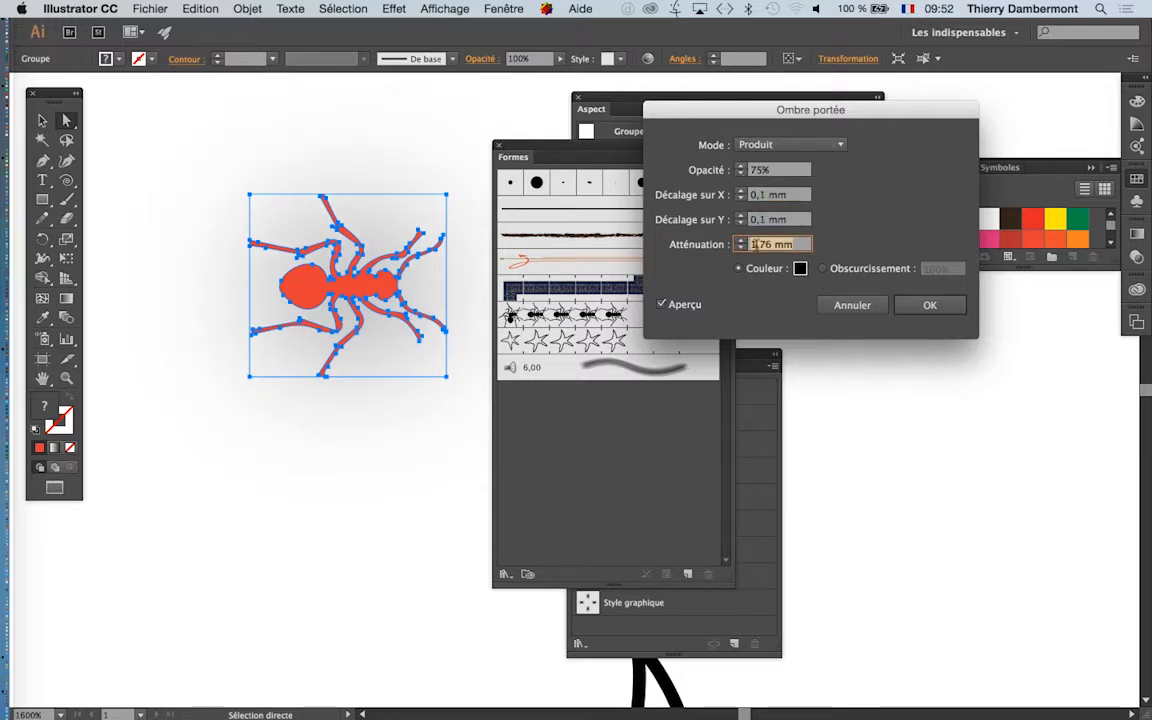
Set the drop shadow's blur to 0,2 mm and apply the effect to the ant.
{"action": "type", "text": "0"}
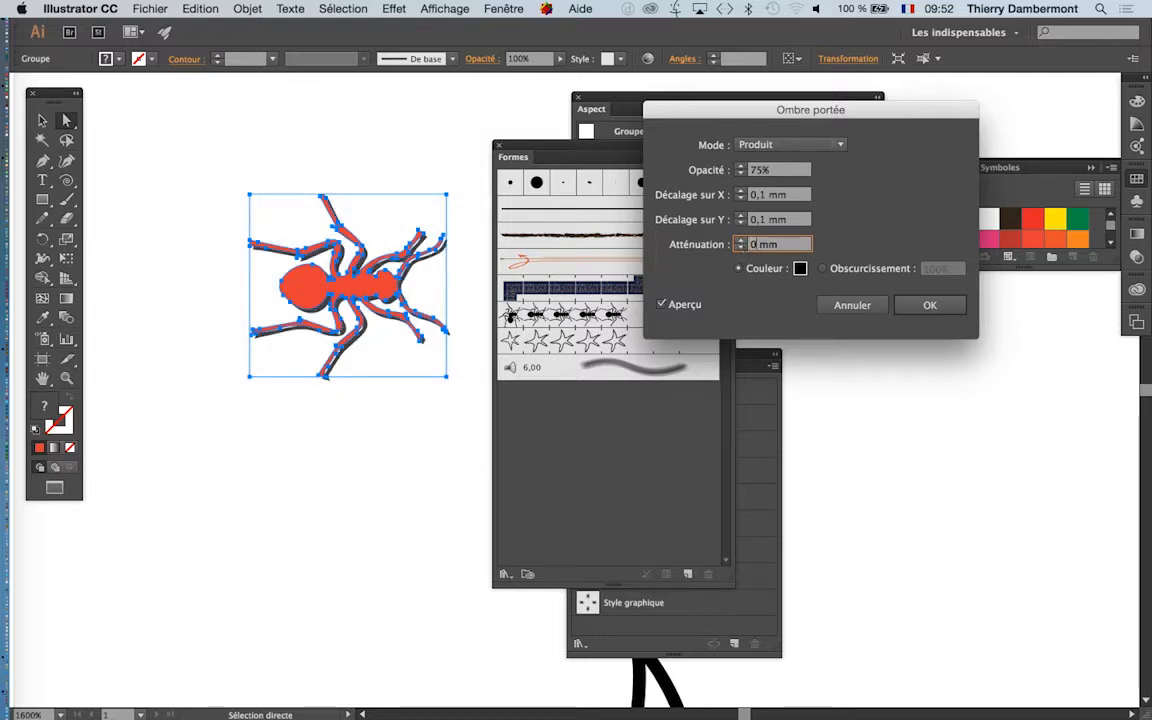
{"action": "key", "text": "Tab"}
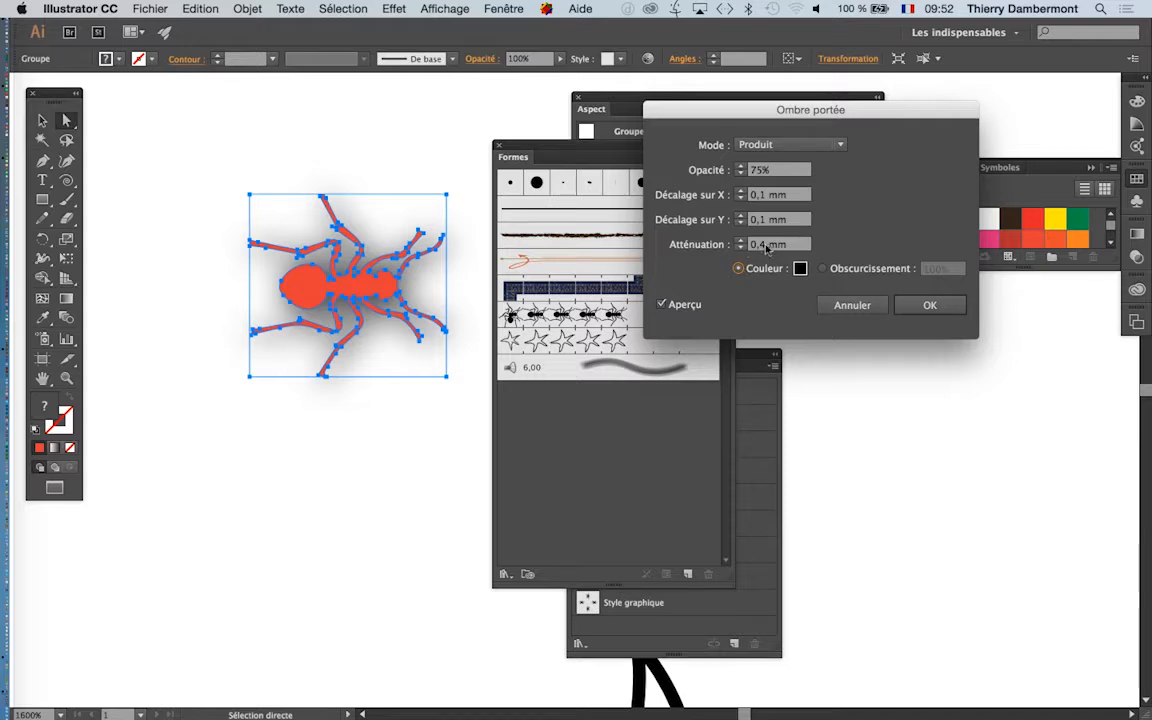
{"action": "type", "text": "0,2"}
{"action": "key", "text": "Tab"}
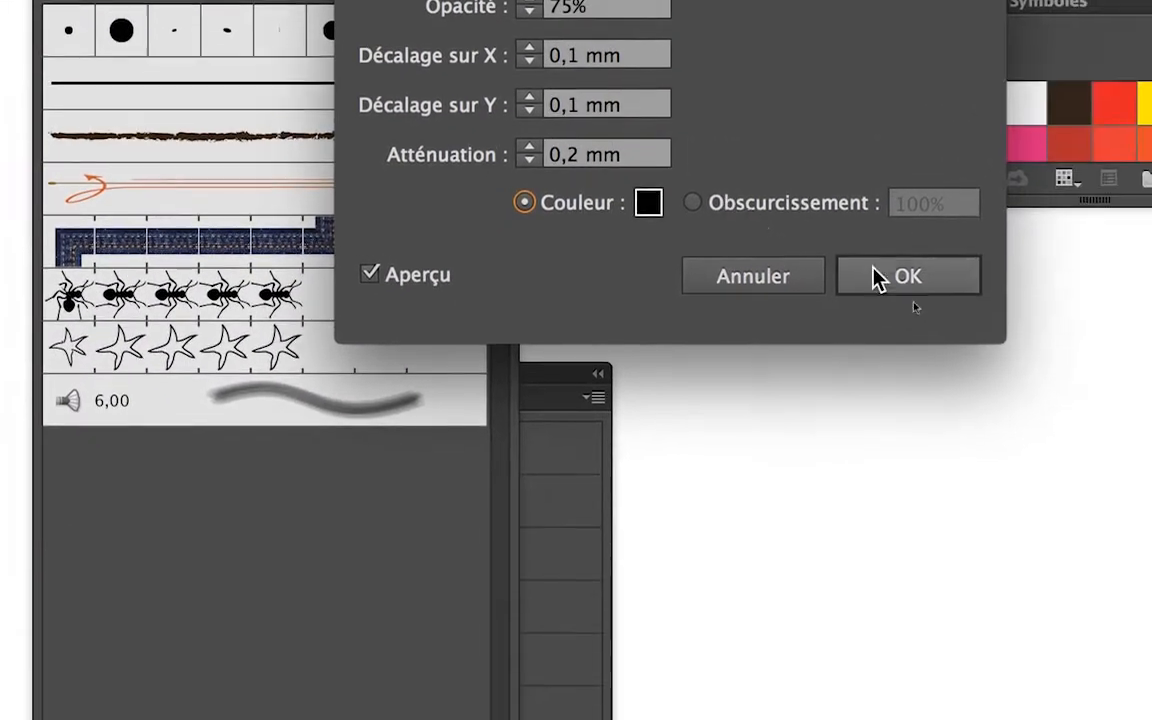
{"action": "left_click", "coordinate": [1072, 398]}
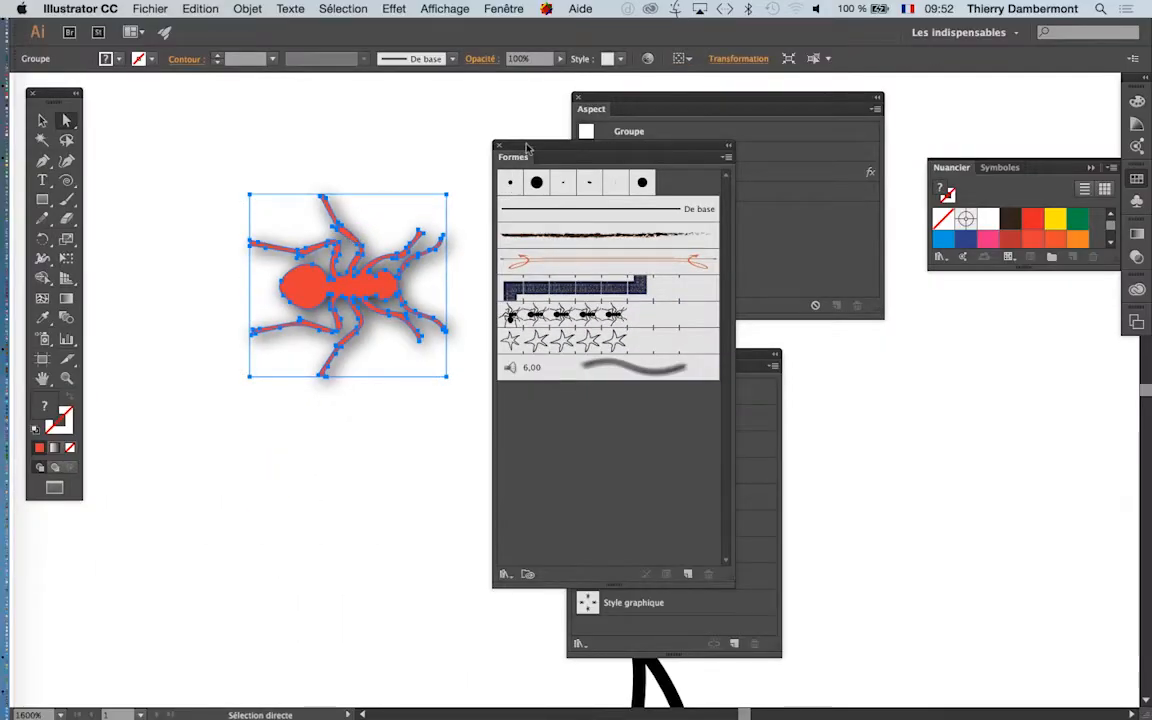
Replace the side tile of the ant pattern brush with the red shadowed ant and apply the change to the existing strokes.
{"action": "left_click_drag", "start_coordinate": [527, 147], "coordinate": [880, 330]}
{"action": "scroll", "coordinate": [340, 382], "scroll_direction": "down", "scroll_amount": 3}
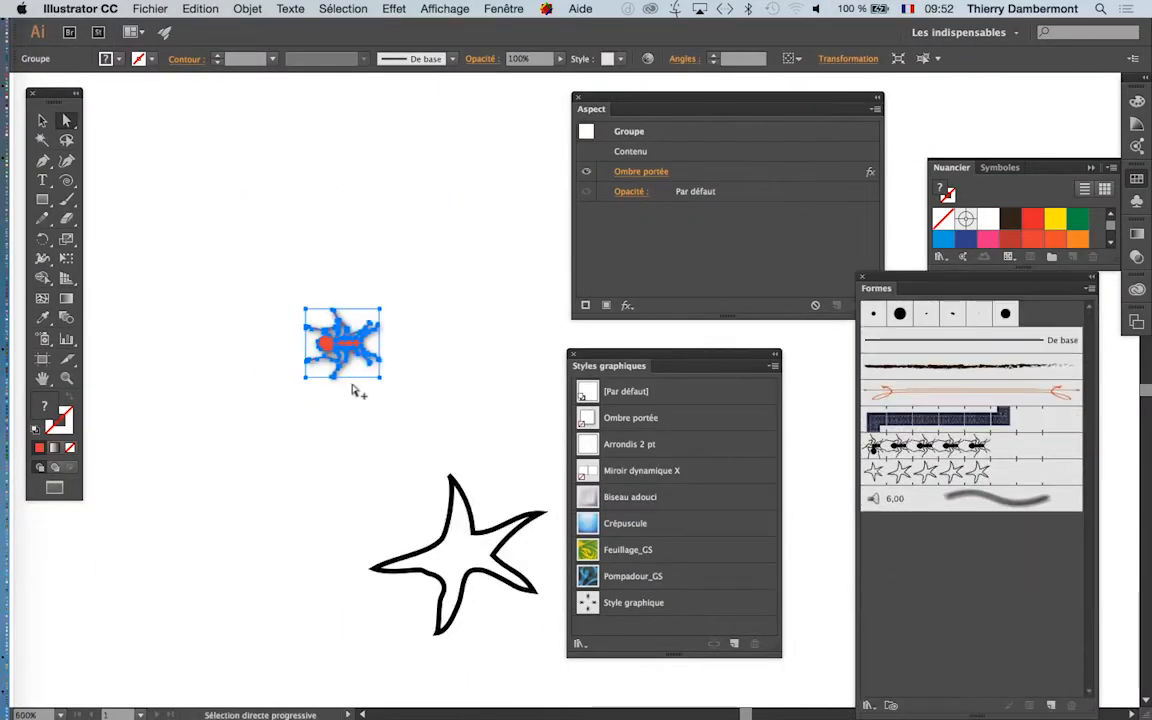
{"action": "scroll", "coordinate": [352, 390], "scroll_direction": "down", "scroll_amount": 3}
{"action": "key", "text": "space"}
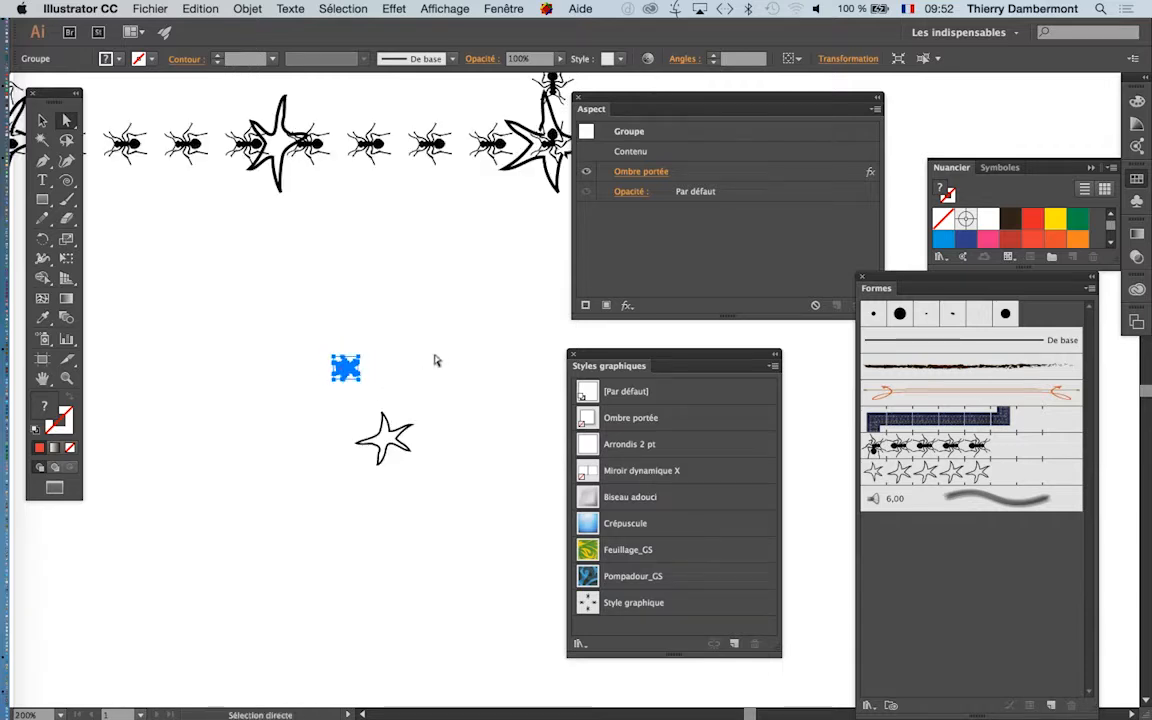
{"action": "mouse_move", "coordinate": [350, 368]}
{"action": "left_mouse_down"}
{"action": "mouse_move", "coordinate": [955, 461]}
{"action": "mouse_move", "coordinate": [950, 449]}
{"action": "left_mouse_up"}
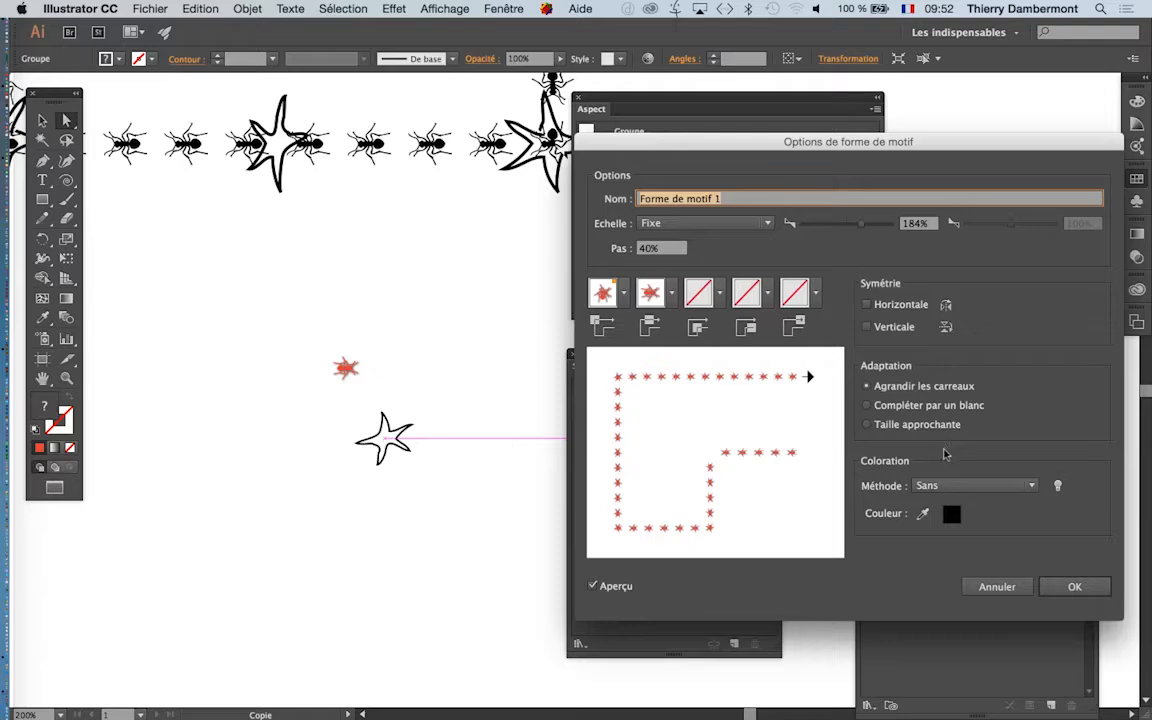
{"action": "left_click", "coordinate": [1070, 586]}
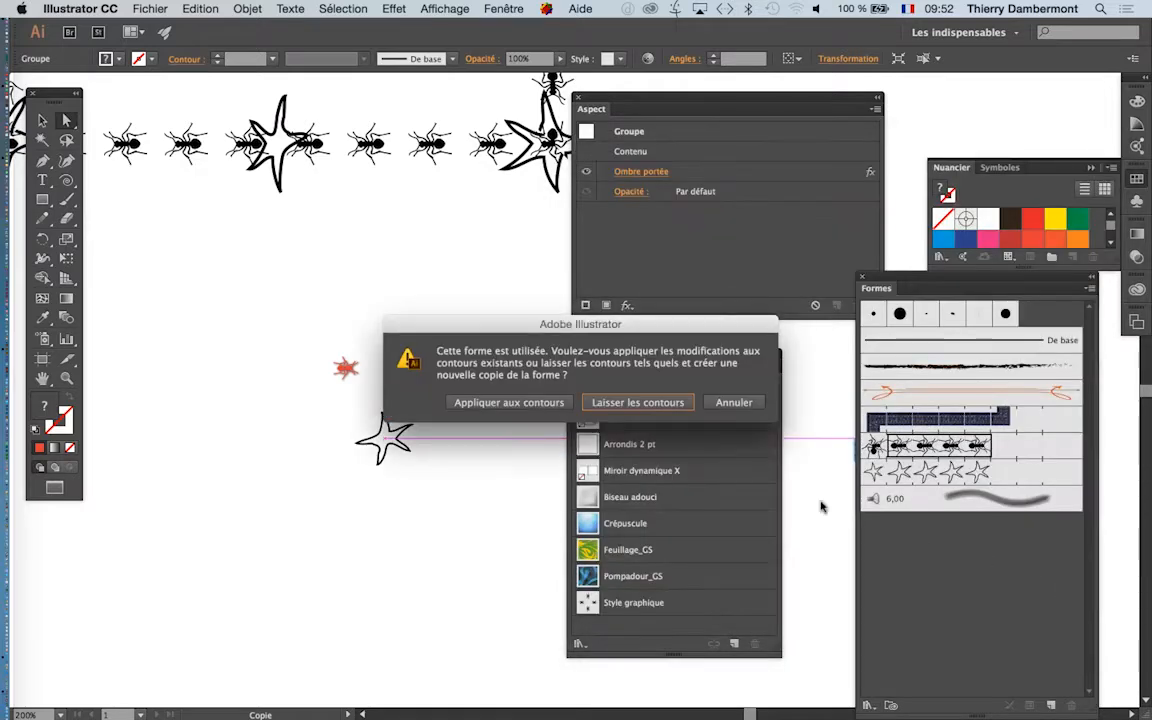
{"action": "left_click", "coordinate": [533, 403]}
{"action": "left_click_drag", "start_coordinate": [282, 262], "coordinate": [468, 437]}
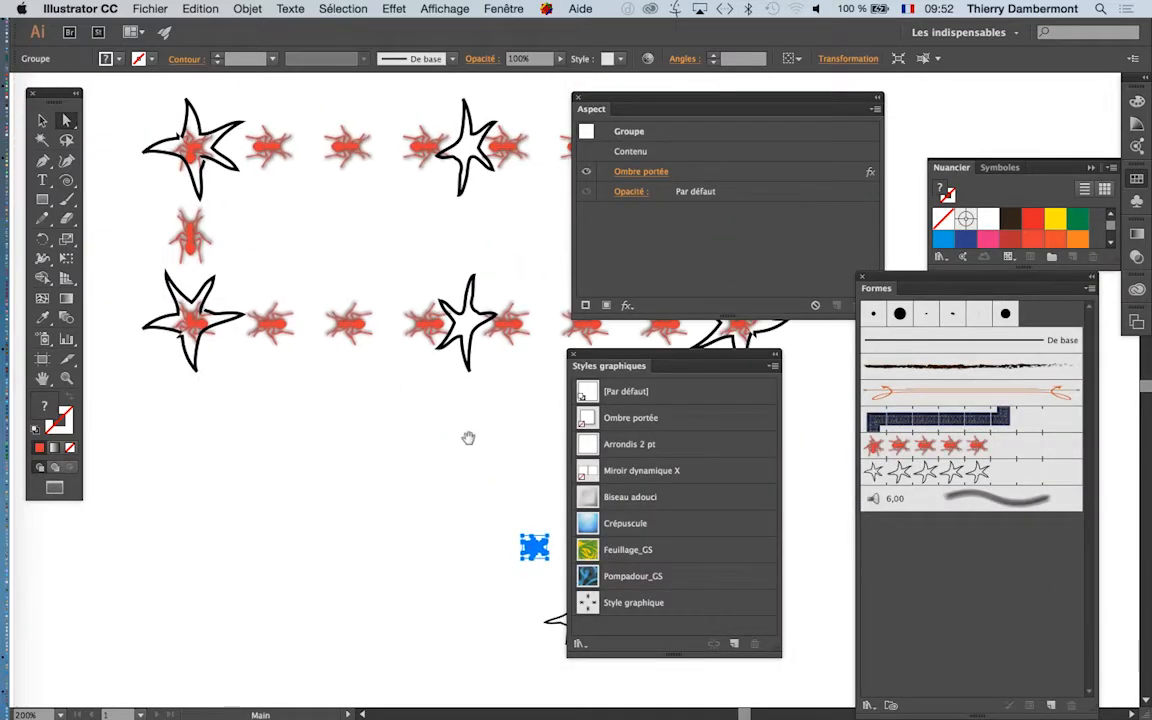
{"action": "scroll", "coordinate": [303, 339], "scroll_direction": "up", "scroll_amount": 3}
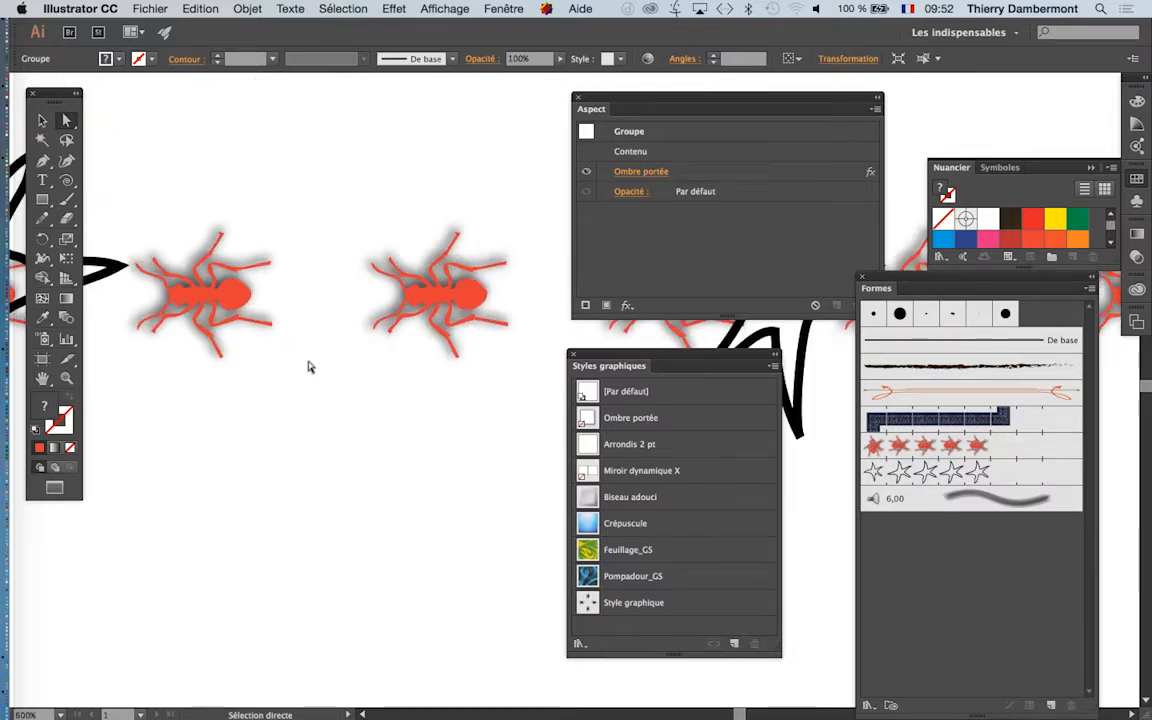
{"action": "scroll", "coordinate": [310, 368], "scroll_direction": "down", "scroll_amount": 3}
{"action": "scroll", "coordinate": [316, 376], "scroll_direction": "down", "scroll_amount": 2}
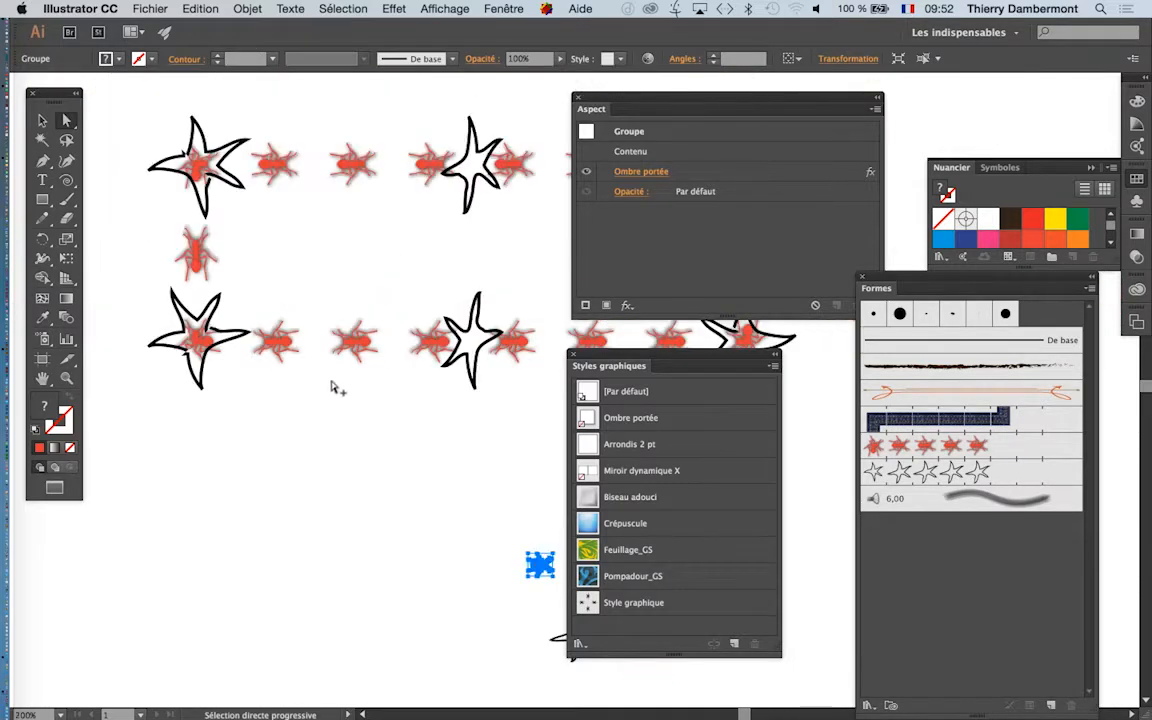
Fill the single starfish below the red ant with the yellow swatch.
{"action": "left_click_drag", "start_coordinate": [401, 417], "coordinate": [203, 288]}
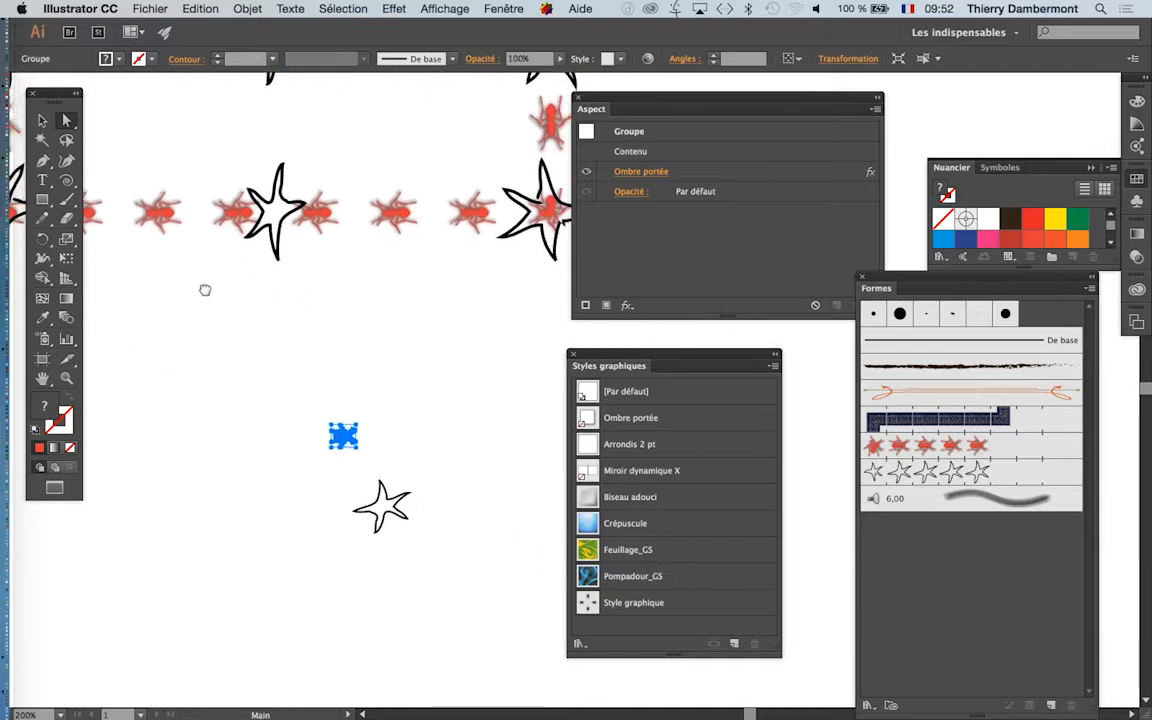
{"action": "scroll", "coordinate": [398, 494], "scroll_direction": "up", "scroll_amount": 2}
{"action": "left_click", "coordinate": [396, 492]}
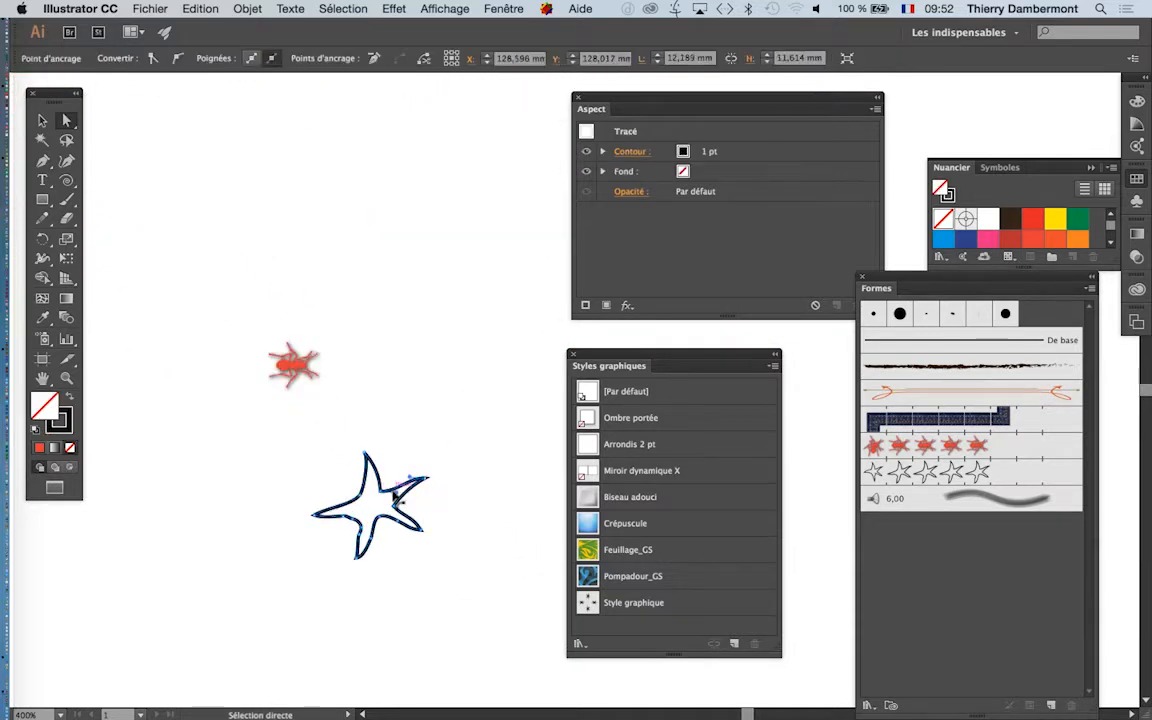
{"action": "left_click", "coordinate": [1055, 218]}
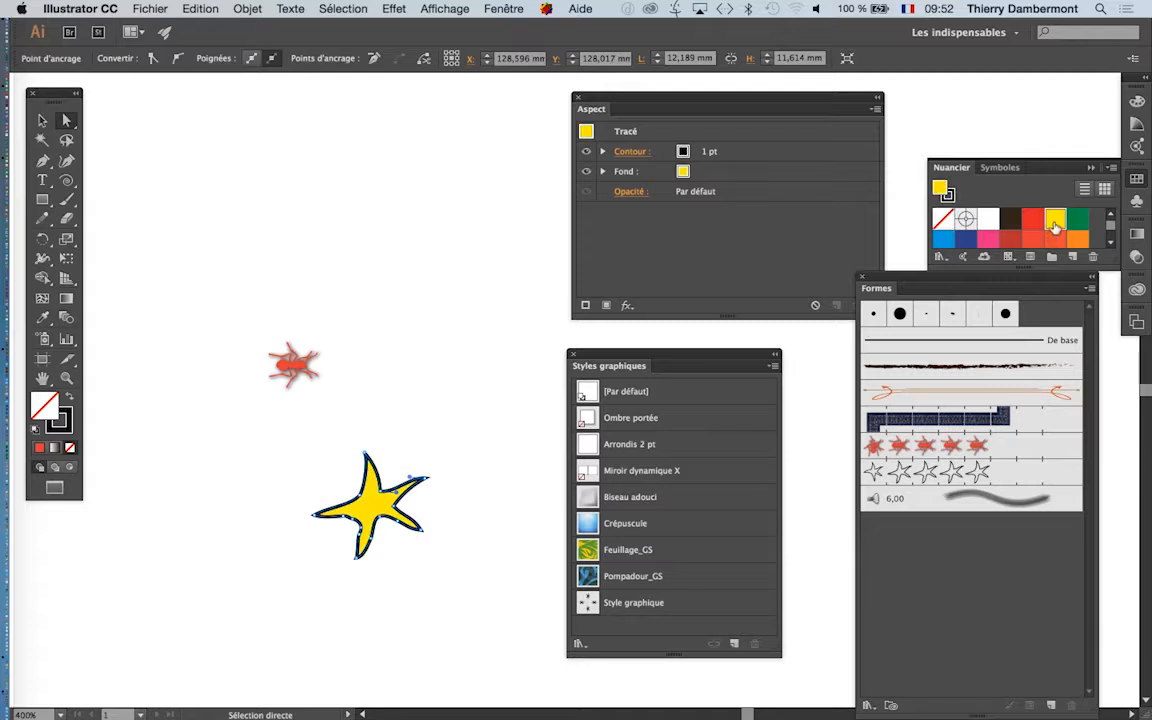
Colour the starfish's outline with the orange swatch.
{"action": "left_click", "coordinate": [60, 421]}
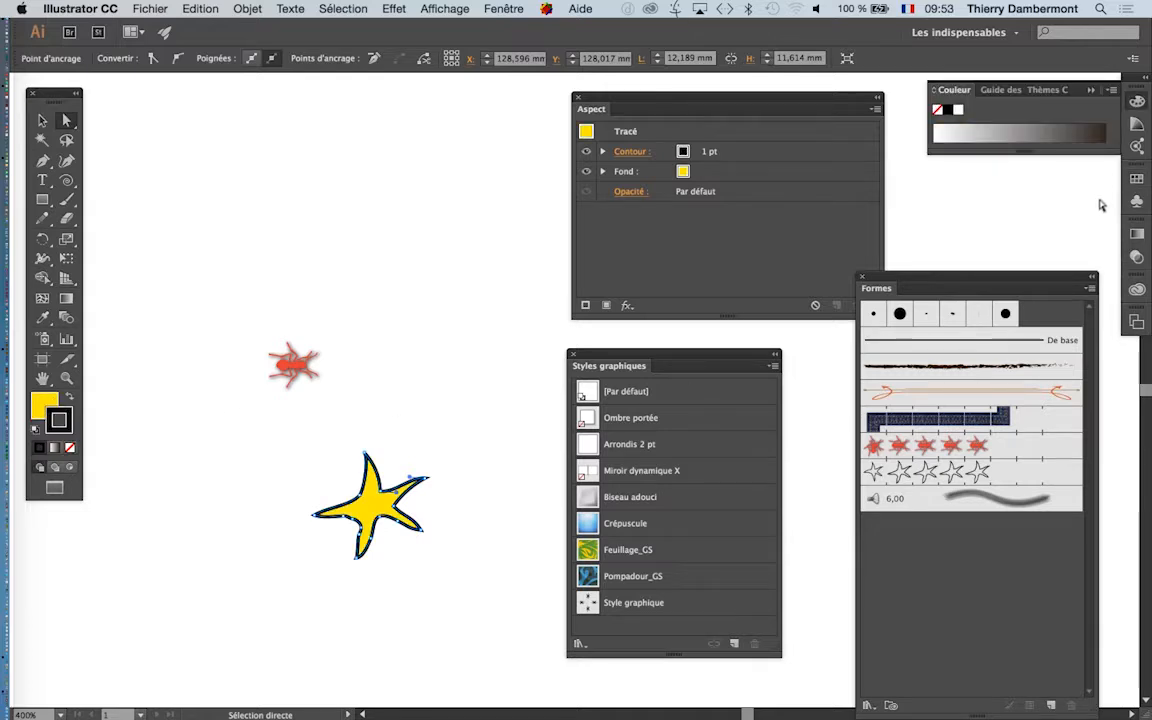
{"action": "left_click", "coordinate": [1137, 179]}
{"action": "left_click_drag", "start_coordinate": [951, 167], "coordinate": [383, 137]}
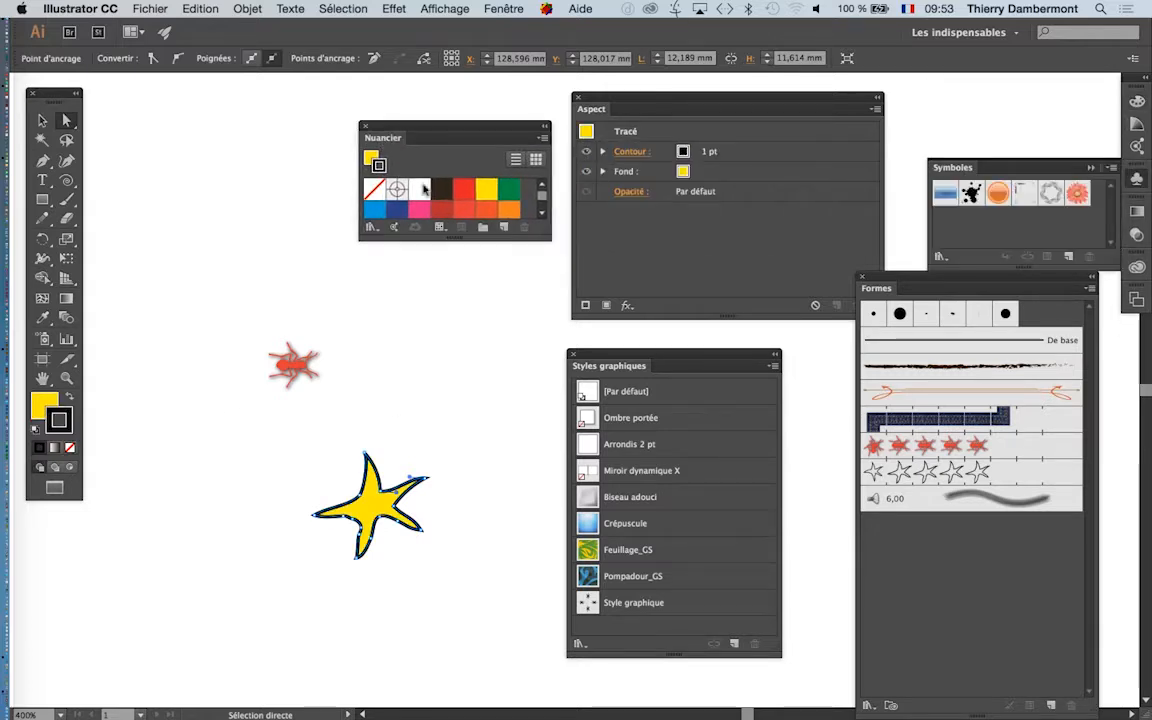
{"action": "left_click", "coordinate": [507, 210]}
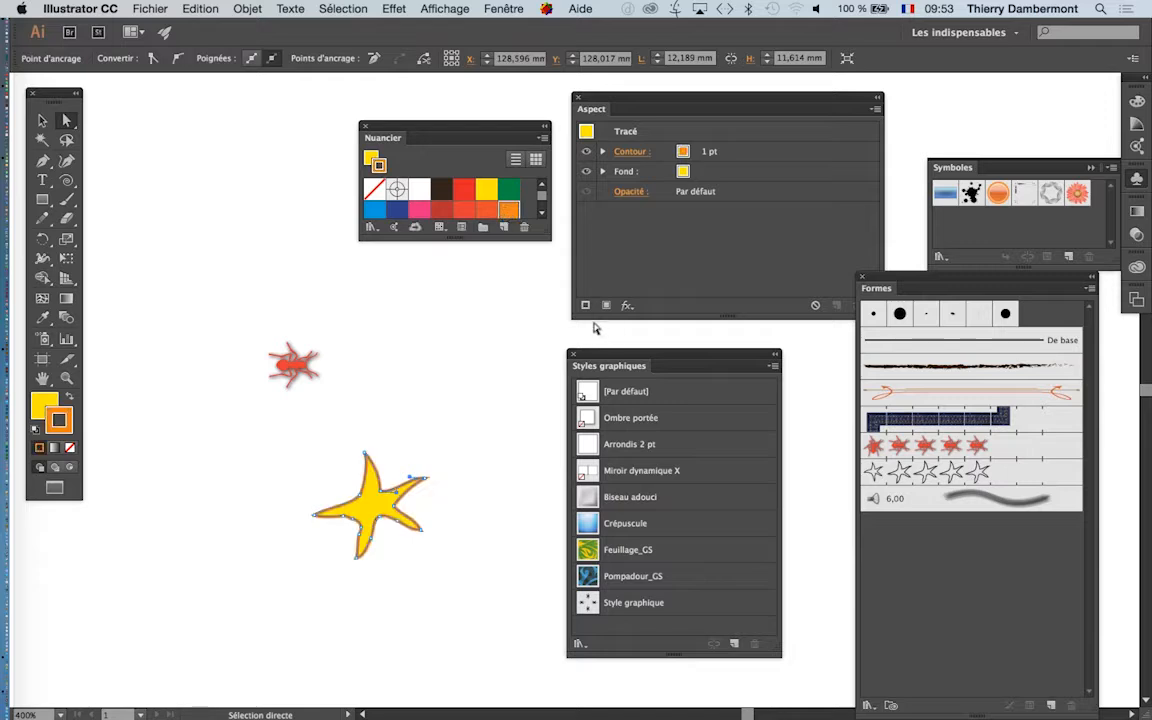
Add a previewed drop shadow effect to the starfish and set its X offset to 0,3 mm.
{"action": "left_click", "coordinate": [390, 8]}
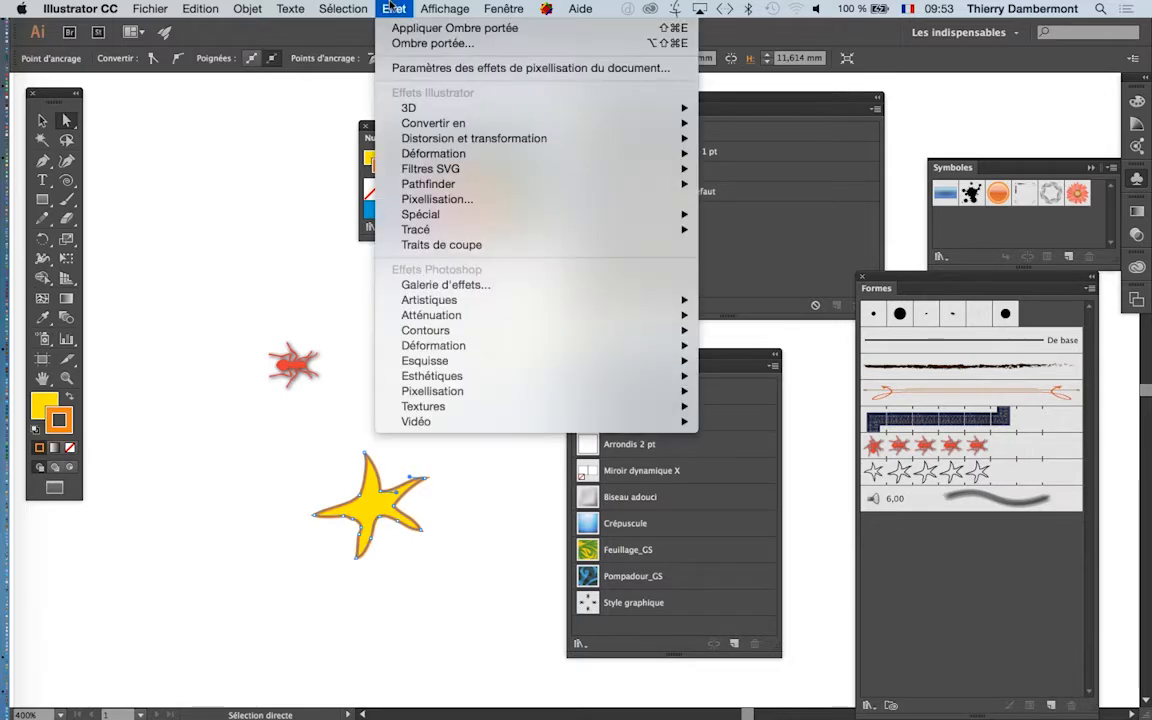
{"action": "mouse_move", "coordinate": [442, 214]}
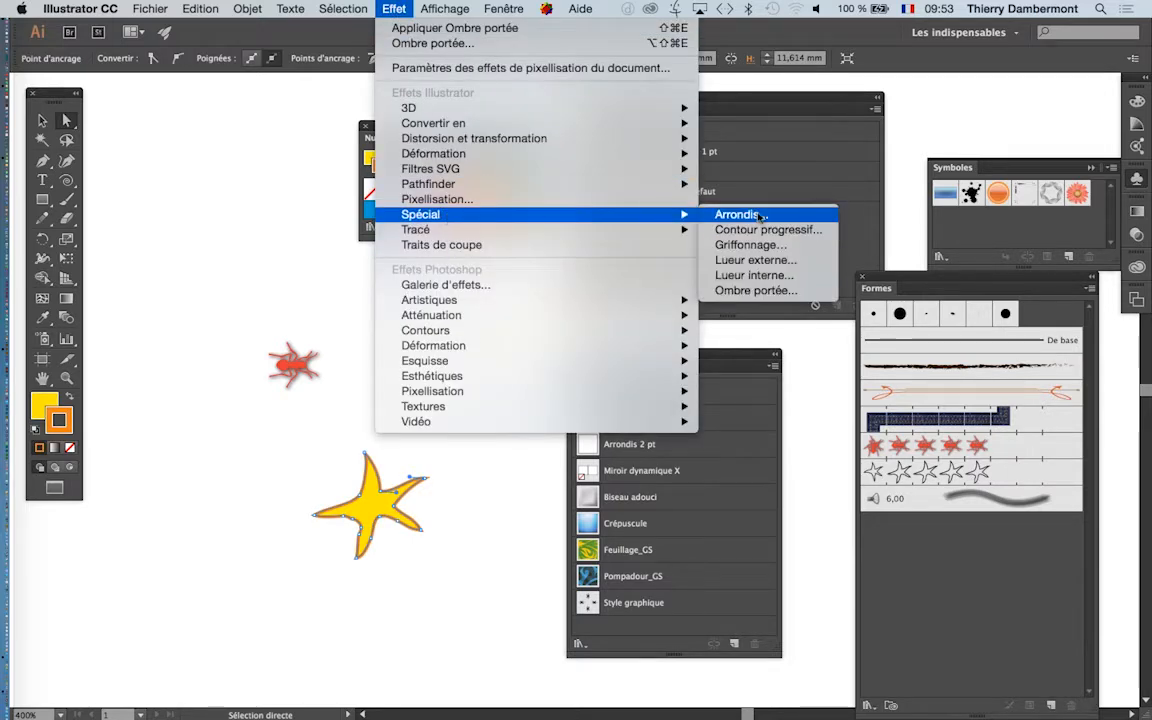
{"action": "left_click", "coordinate": [765, 290]}
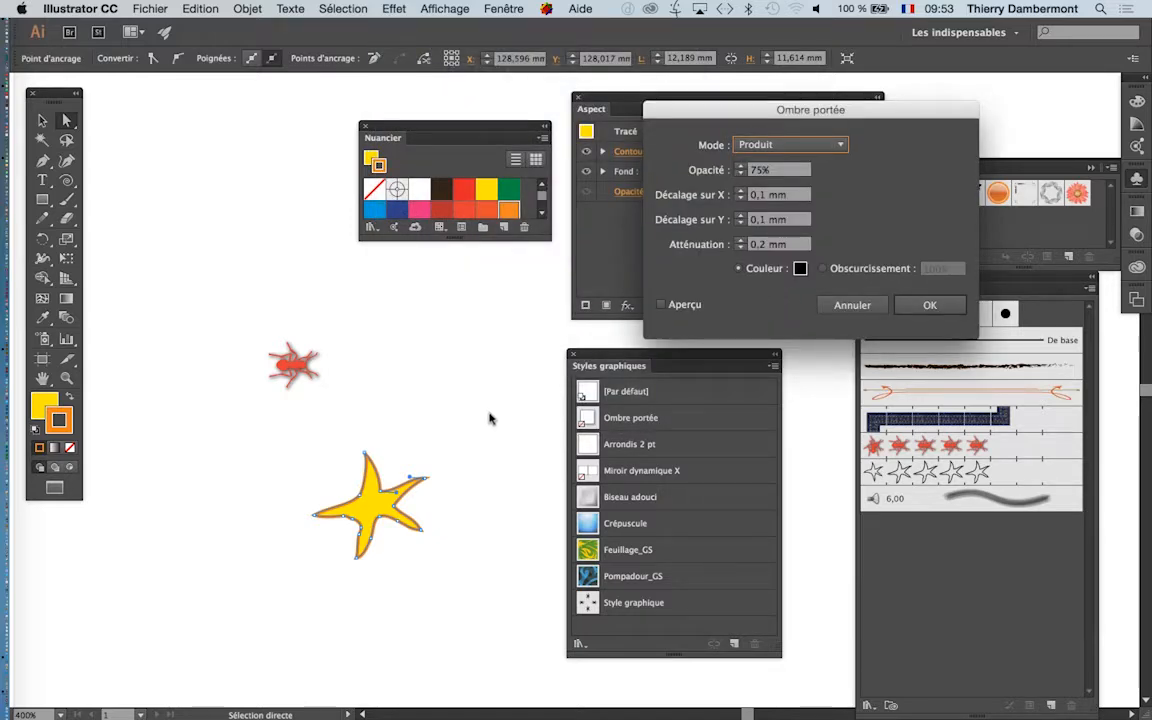
{"action": "left_click_drag", "start_coordinate": [731, 115], "coordinate": [548, 360]}
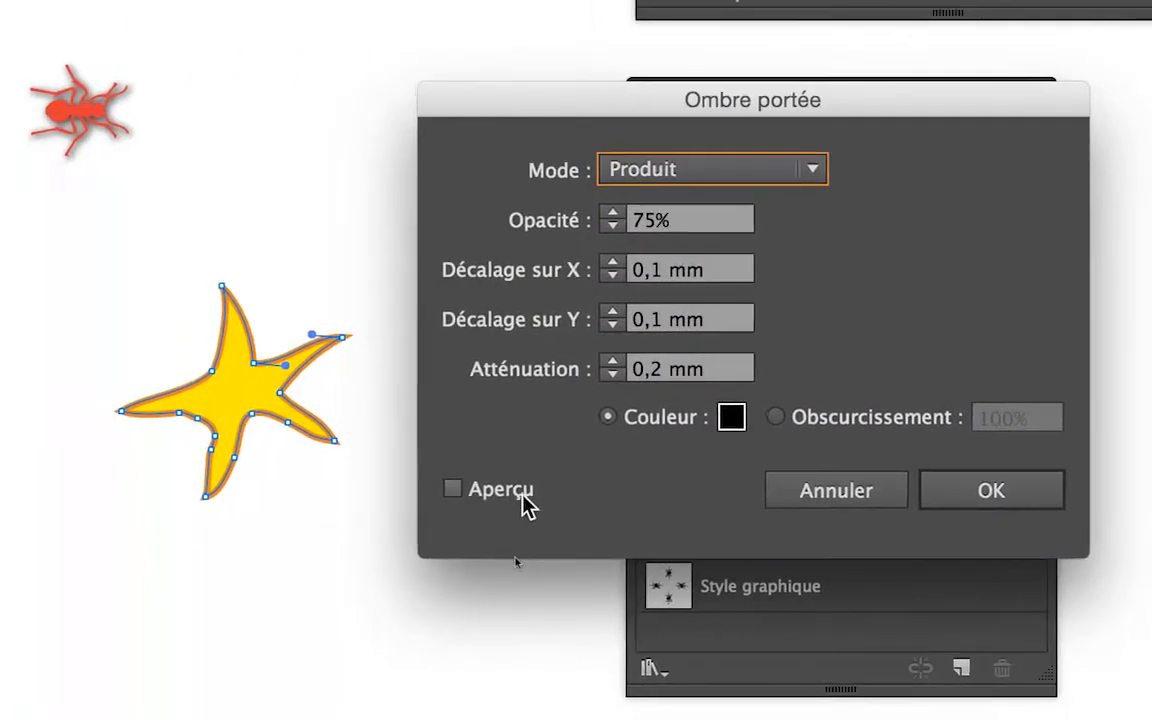
{"action": "left_click", "coordinate": [472, 719]}
{"action": "double_click", "coordinate": [569, 412]}
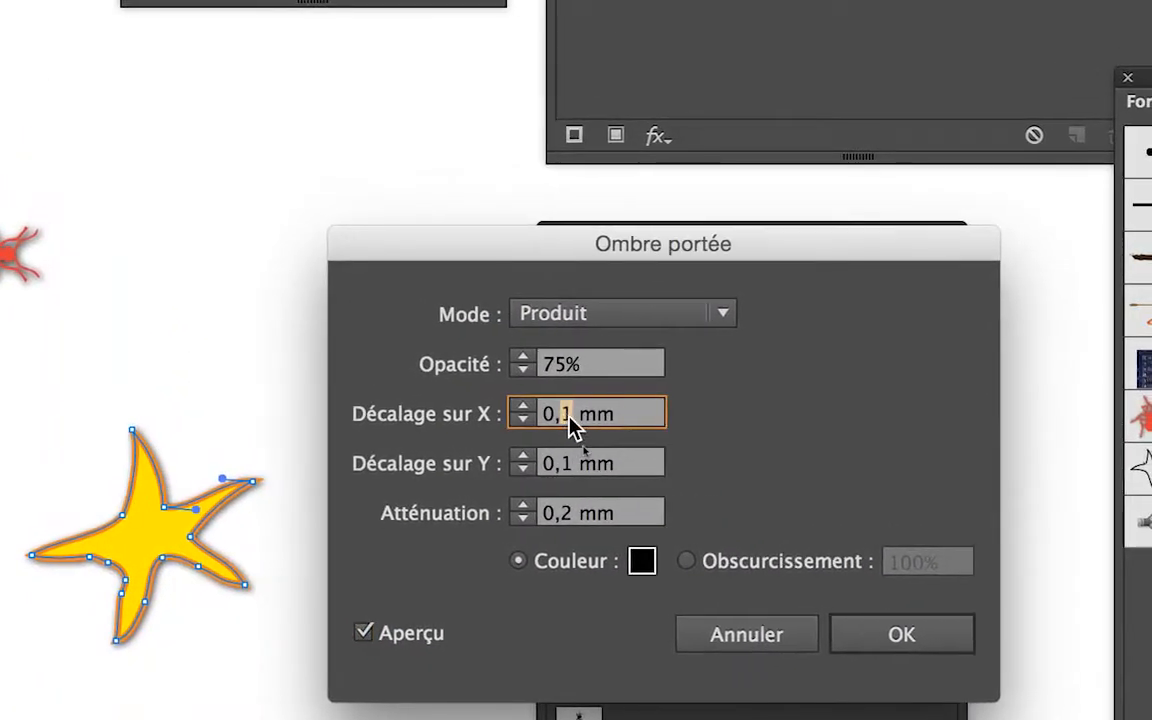
{"action": "key", "text": "Tab"}
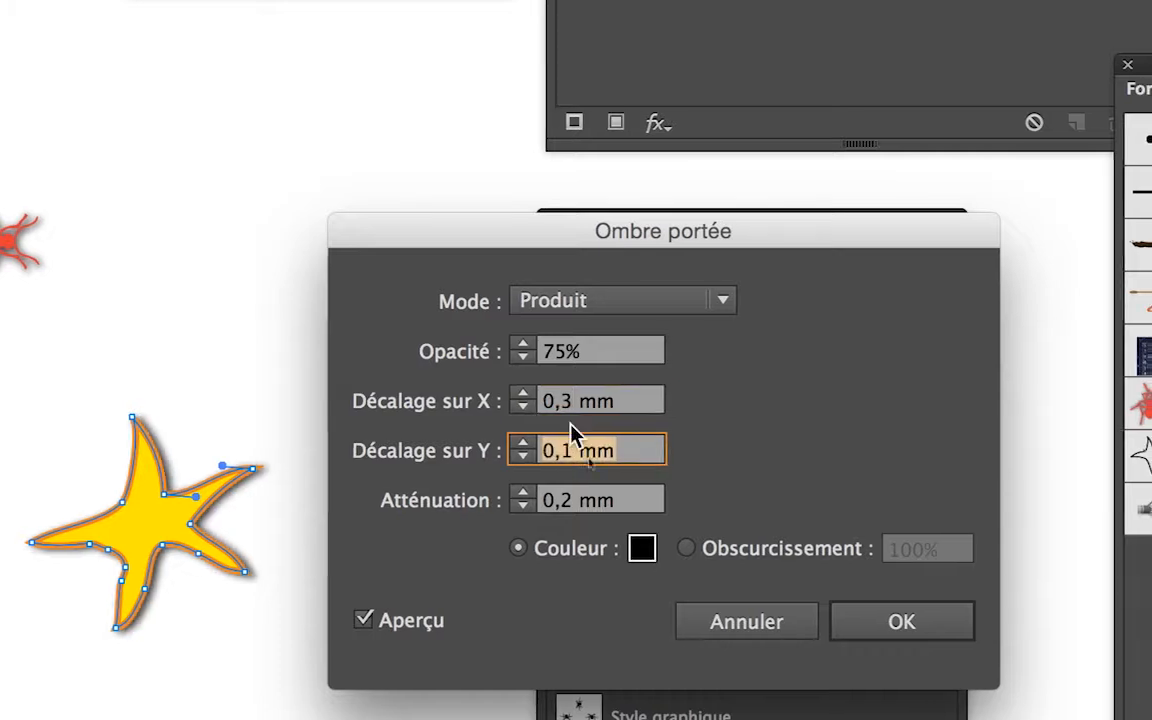
Set the starfish shadow's Y offset to 0,5 mm and apply the effect.
{"action": "left_click", "coordinate": [569, 450]}
{"action": "double_click", "coordinate": [567, 437]}
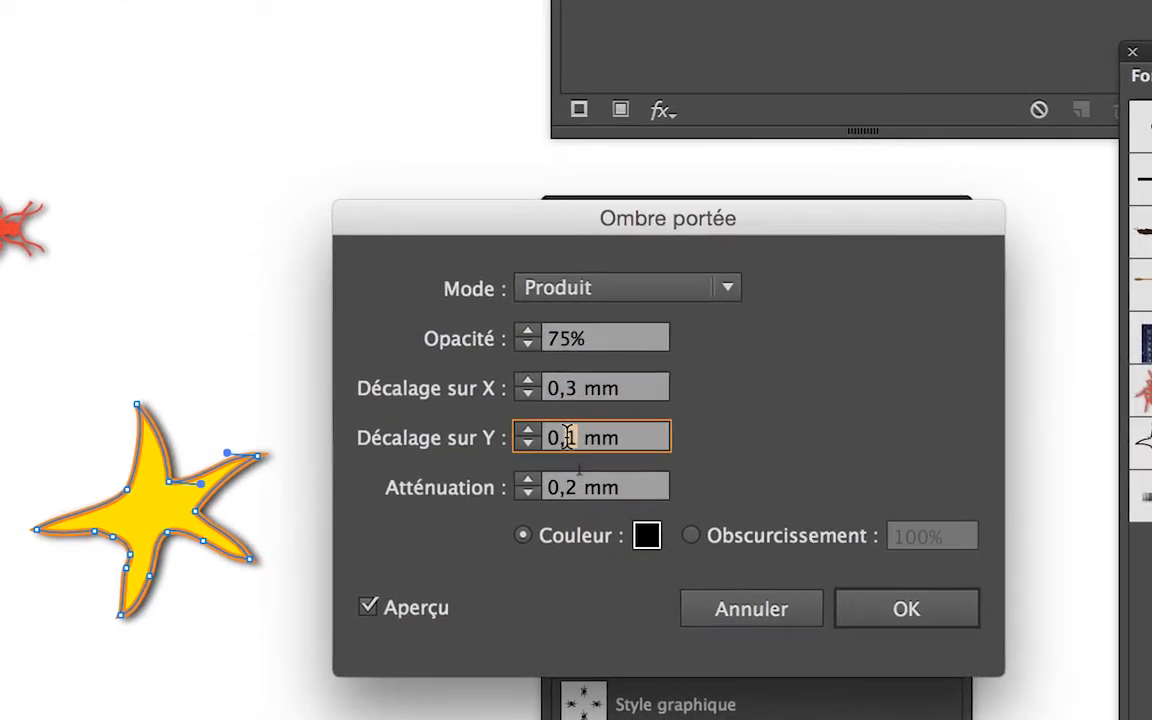
{"action": "type", "text": "5"}
{"action": "key", "text": "Tab"}
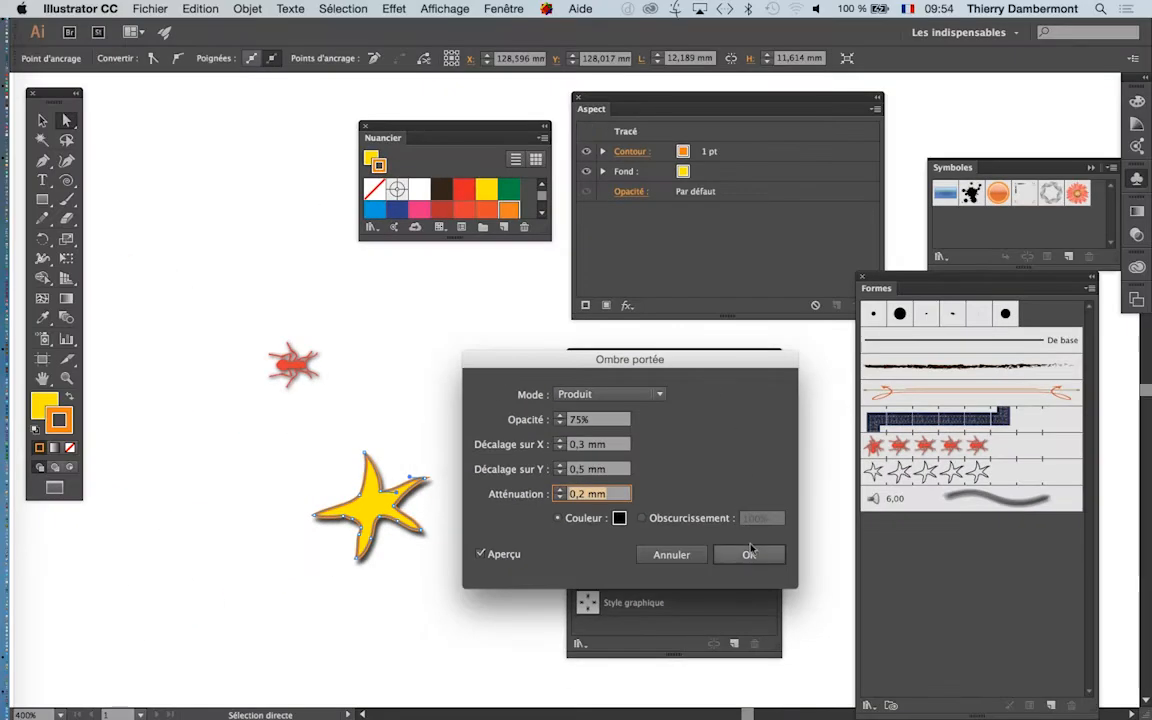
{"action": "left_click", "coordinate": [906, 608]}
Examine the starfish and its bounding rectangle in outline view, and return to the GPU preview.
{"action": "left_click", "coordinate": [422, 7]}
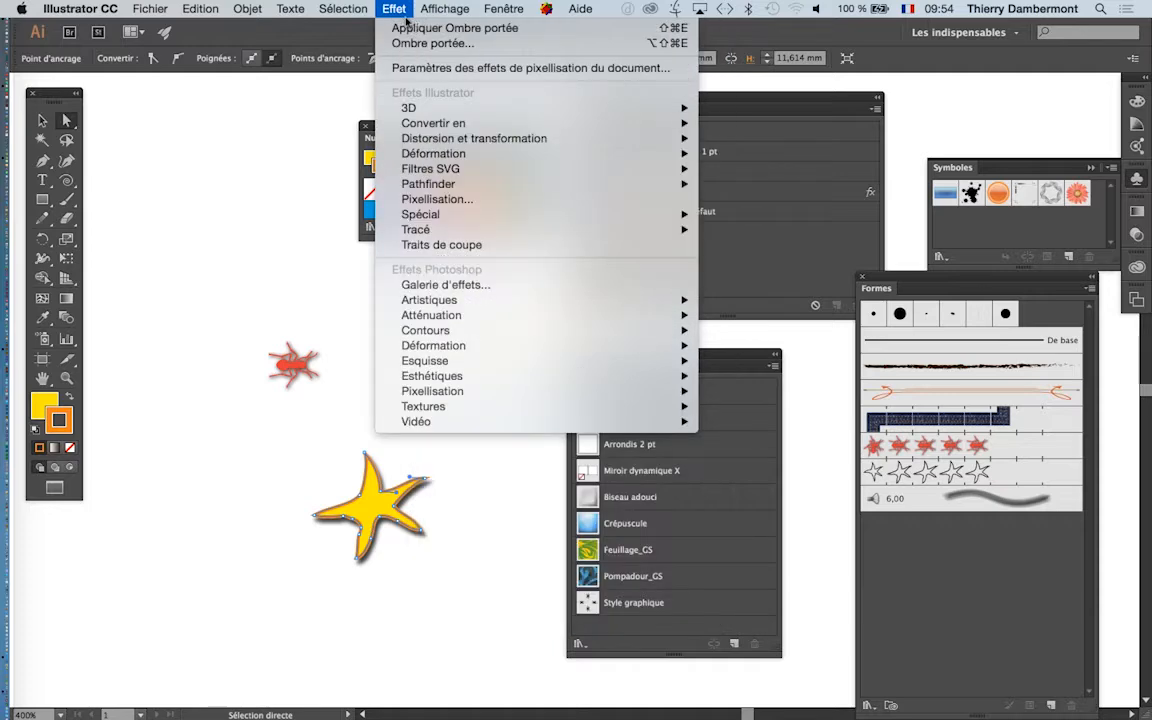
{"action": "left_click", "coordinate": [436, 30]}
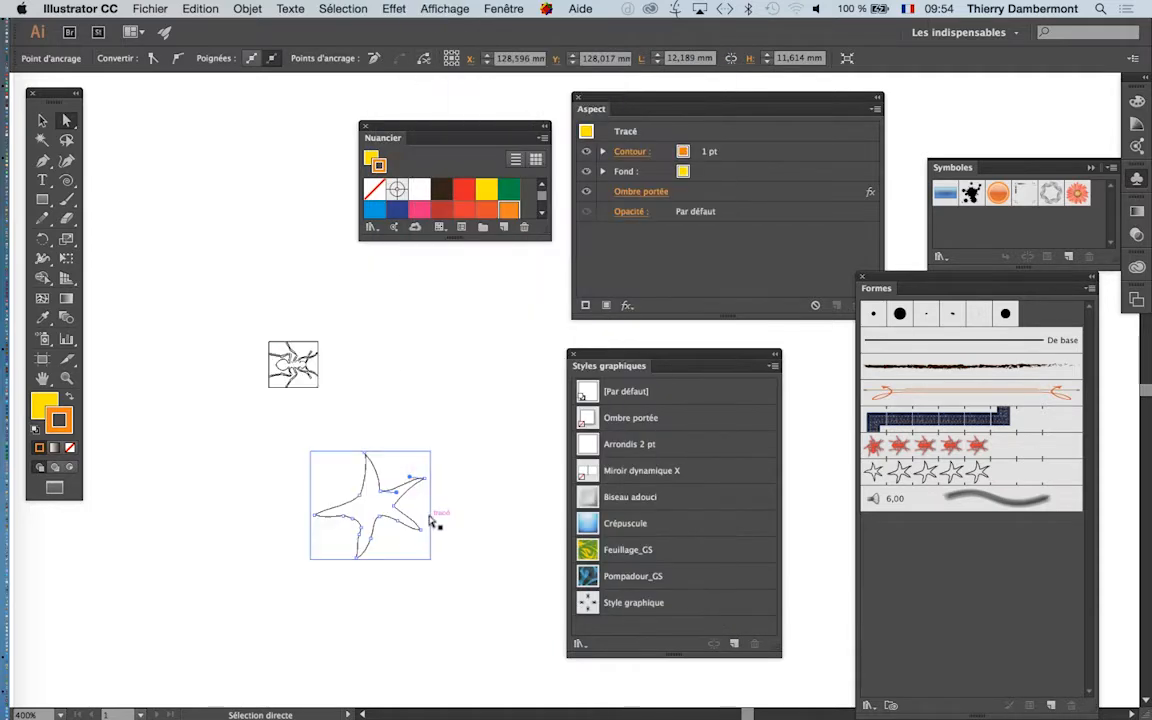
{"action": "scroll", "coordinate": [422, 505], "scroll_direction": "up", "scroll_amount": 2}
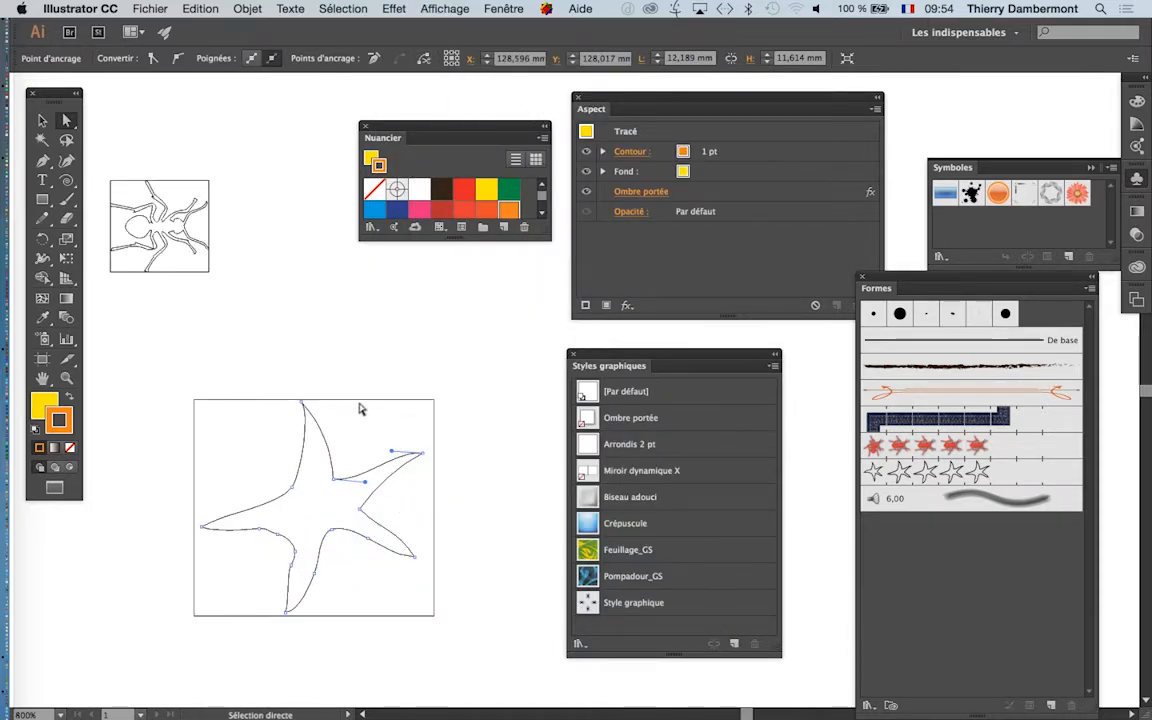
{"action": "left_click", "coordinate": [440, 9]}
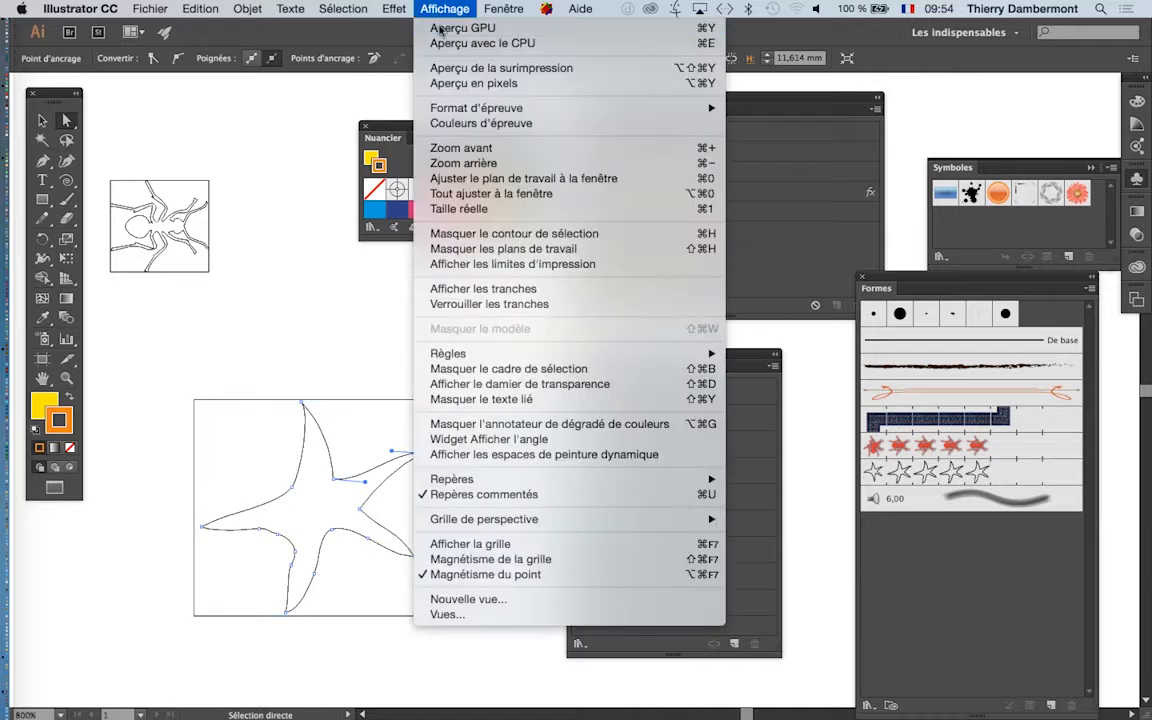
{"action": "left_click", "coordinate": [436, 31]}
Select the whole starfish group and fill it with the orange swatch (C=0 M=50 J=100 N=0).
{"action": "left_click", "coordinate": [41, 121]}
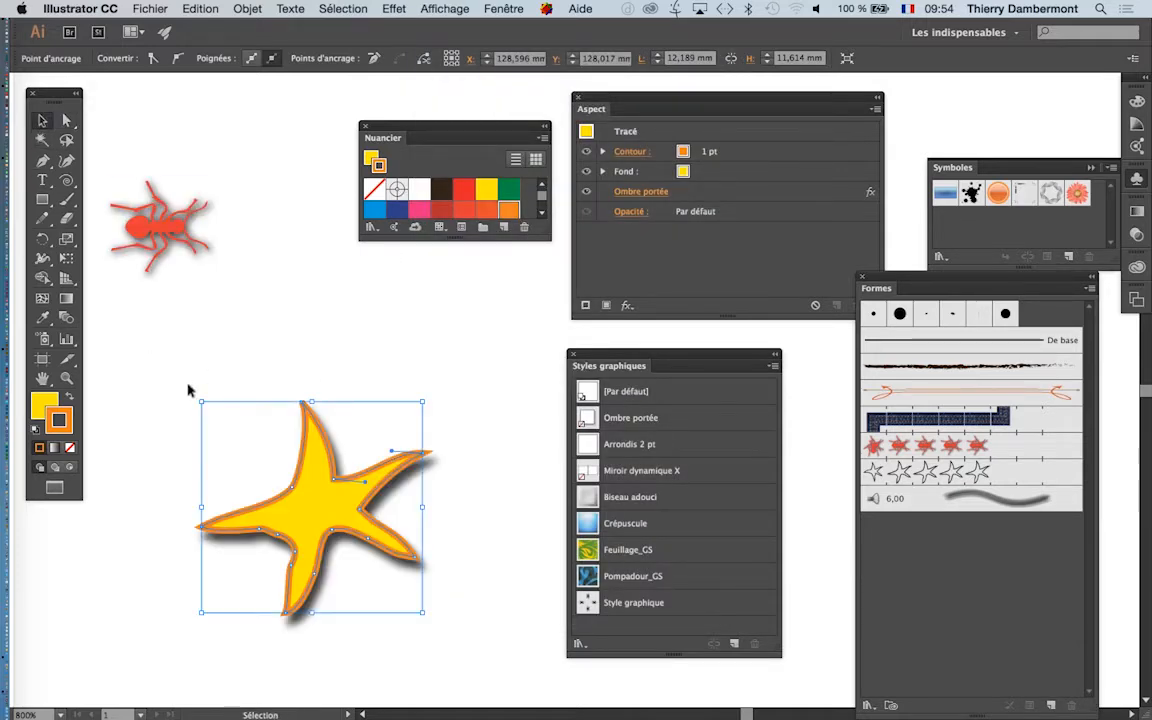
{"action": "left_click_drag", "start_coordinate": [475, 640], "coordinate": [449, 594]}
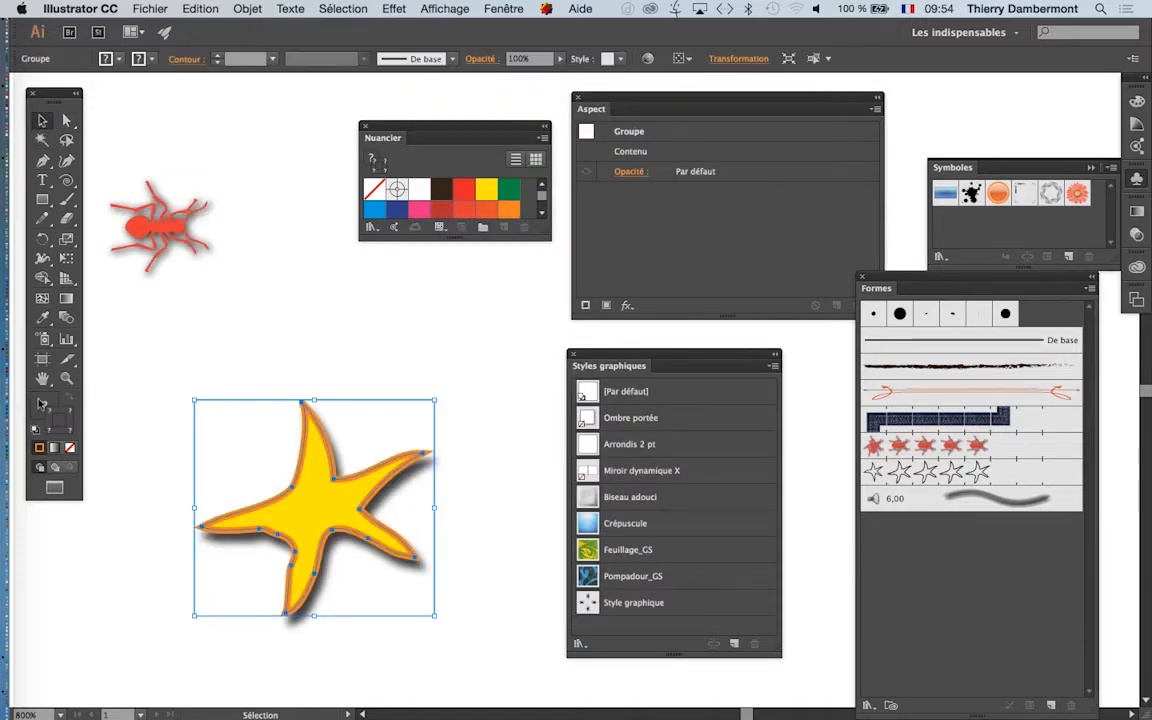
{"action": "left_click", "coordinate": [41, 404]}
{"action": "left_click", "coordinate": [507, 211]}
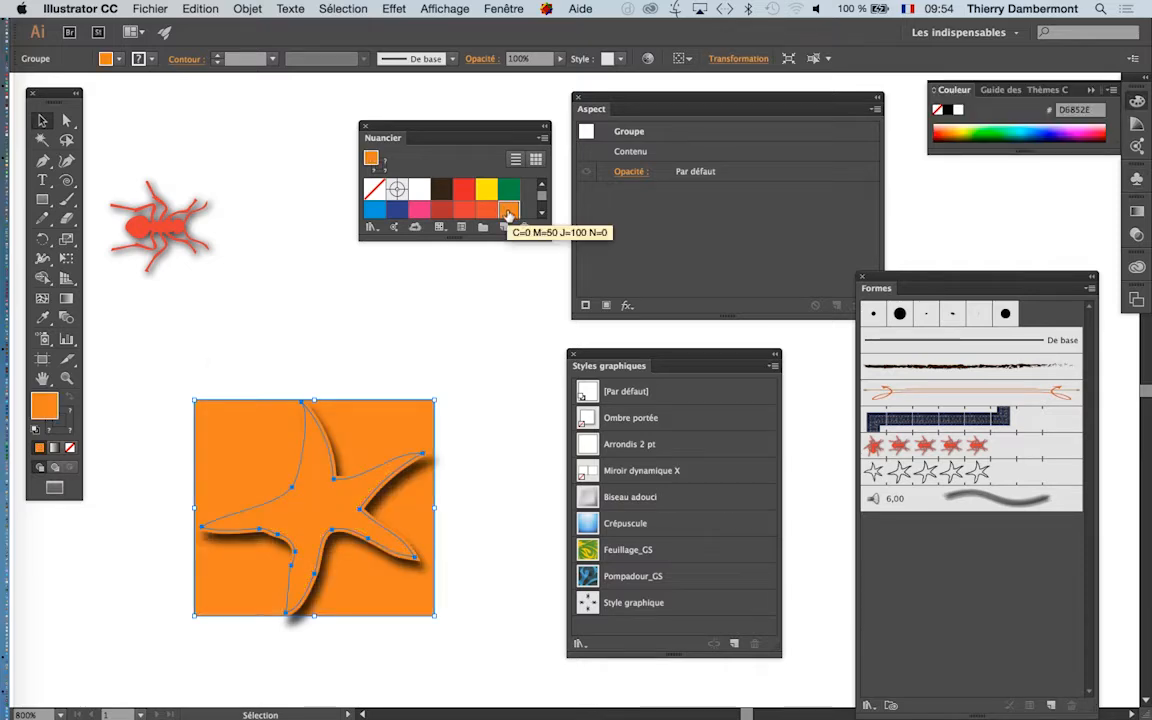
Delete the orange rectangle behind the starfish and give the starfish a yellow outline.
{"action": "left_click", "coordinate": [67, 120]}
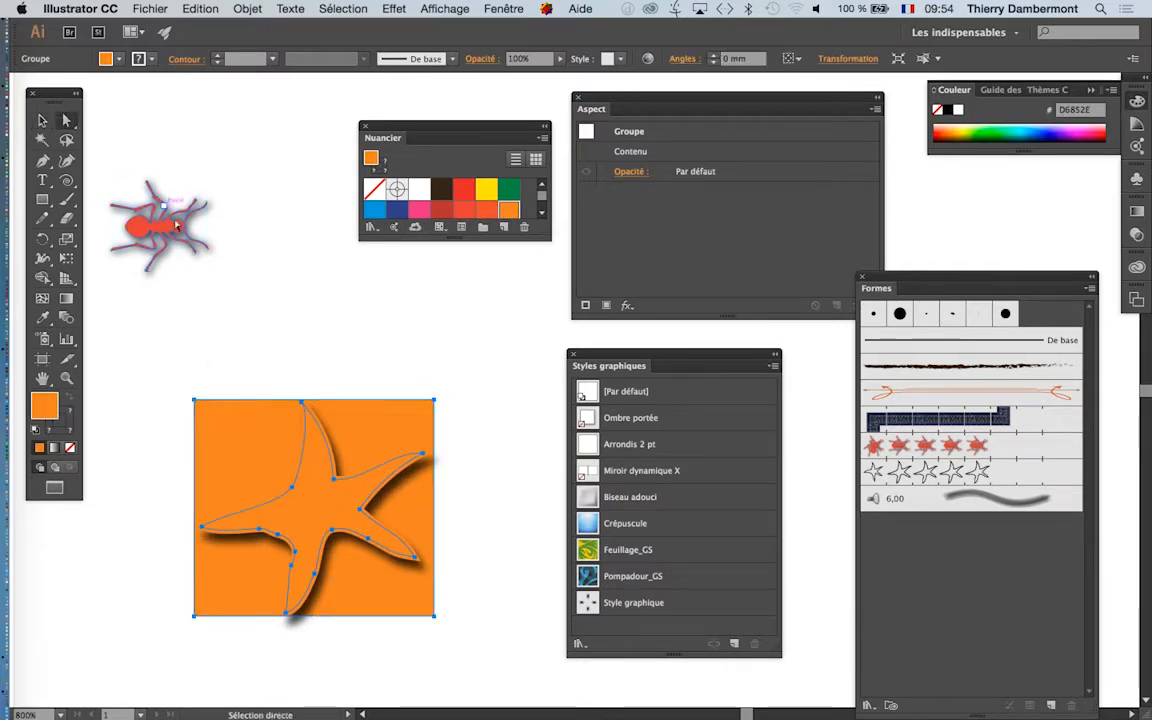
{"action": "left_click", "coordinate": [316, 321]}
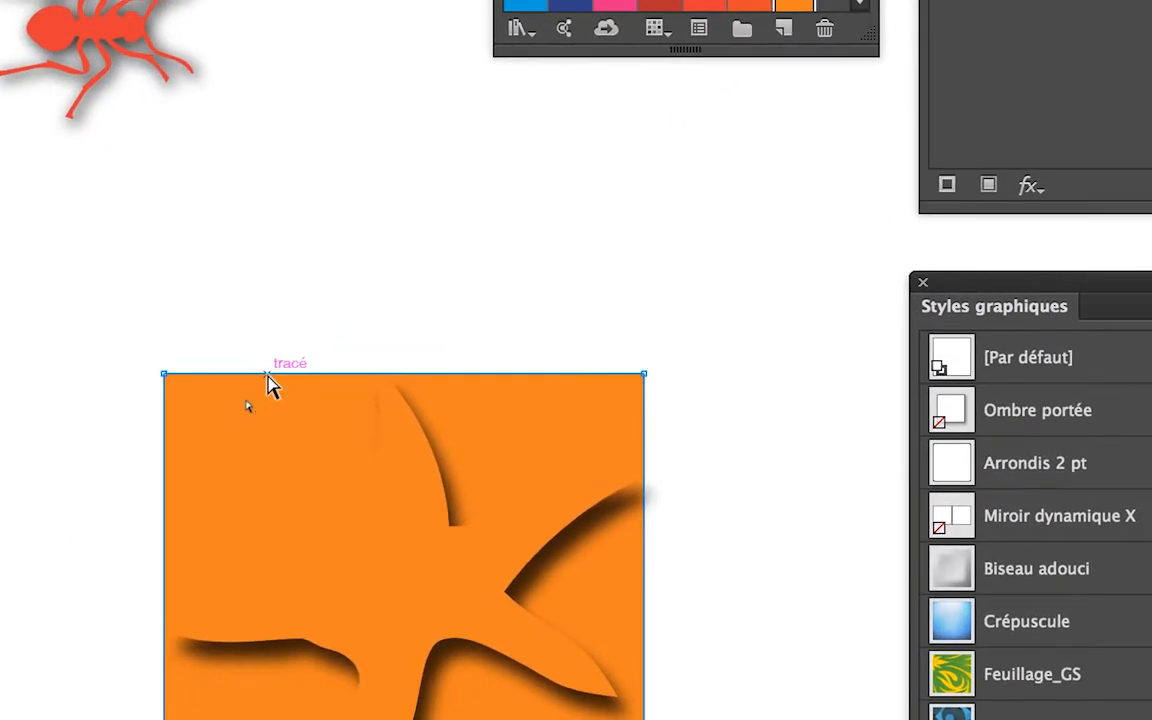
{"action": "key", "text": "Delete"}
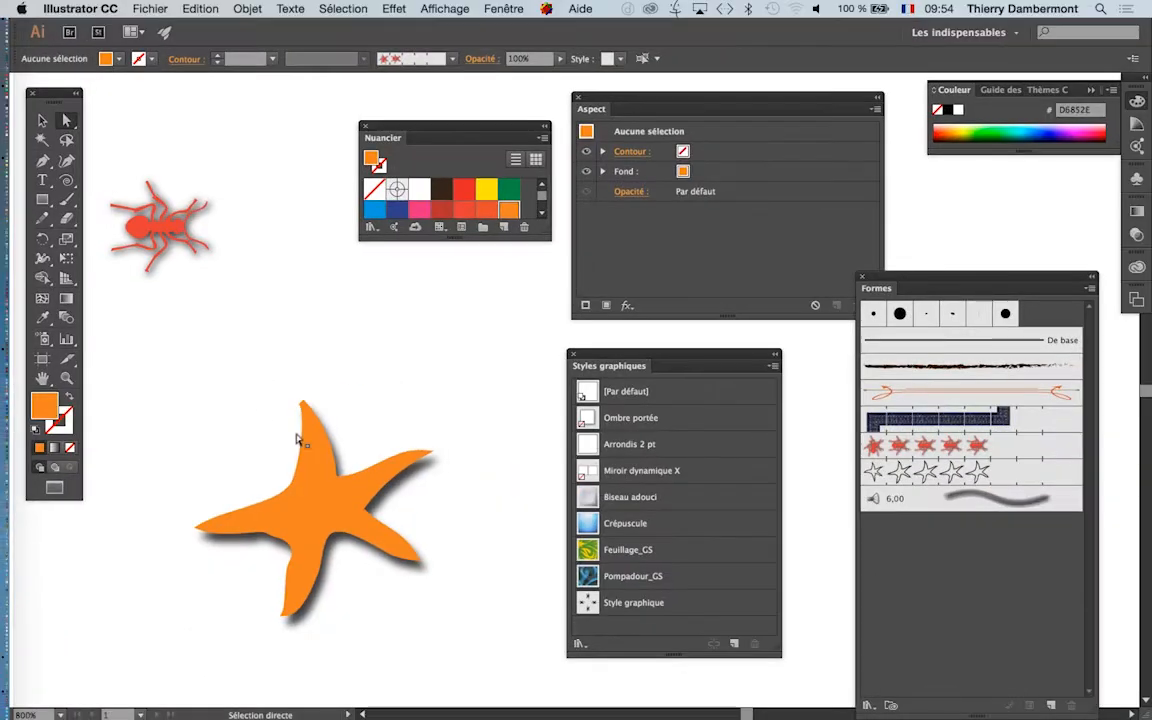
{"action": "left_click", "coordinate": [300, 424]}
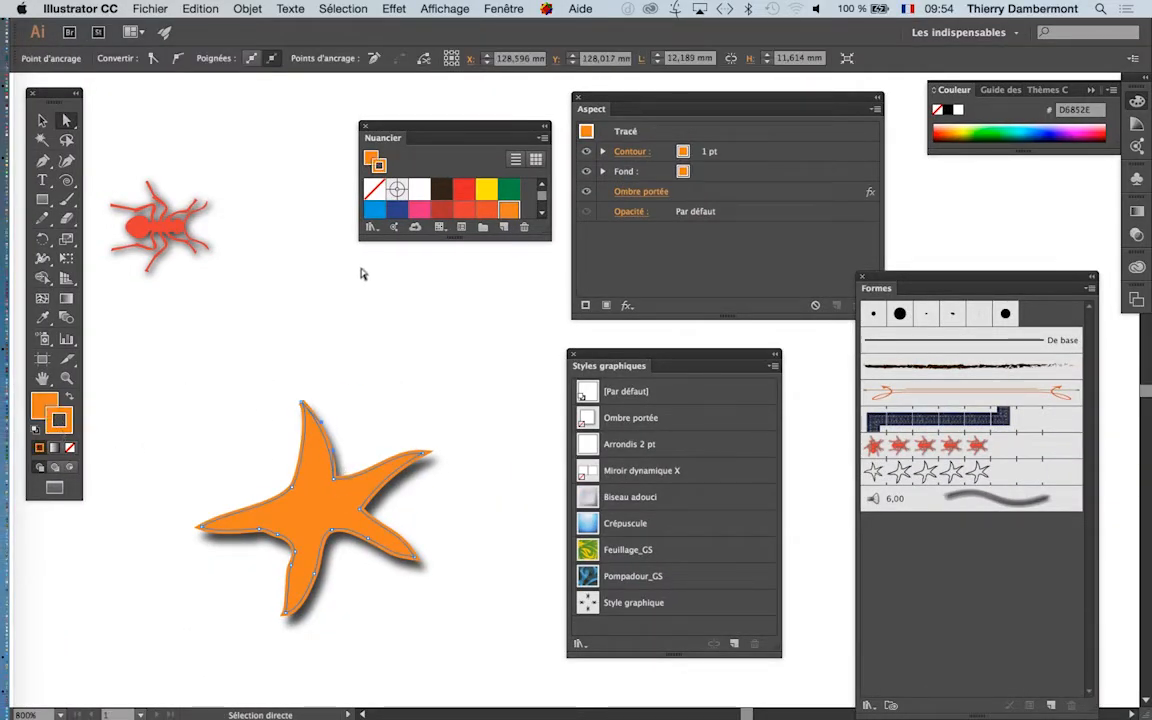
{"action": "left_click", "coordinate": [478, 192]}
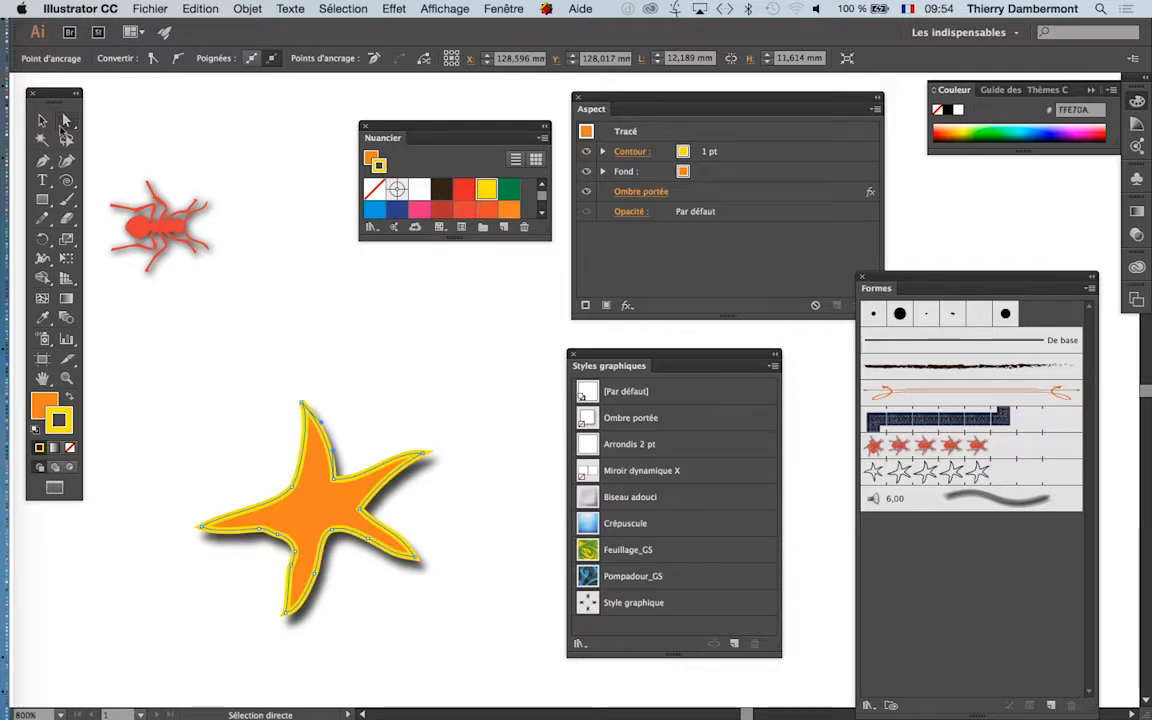
Replace the side tile of the starfish pattern brush with the orange and yellow starfish and apply the change to the existing strokes.
{"action": "key", "text": "v"}
{"action": "left_click", "coordinate": [155, 394]}
{"action": "left_click", "coordinate": [305, 535]}
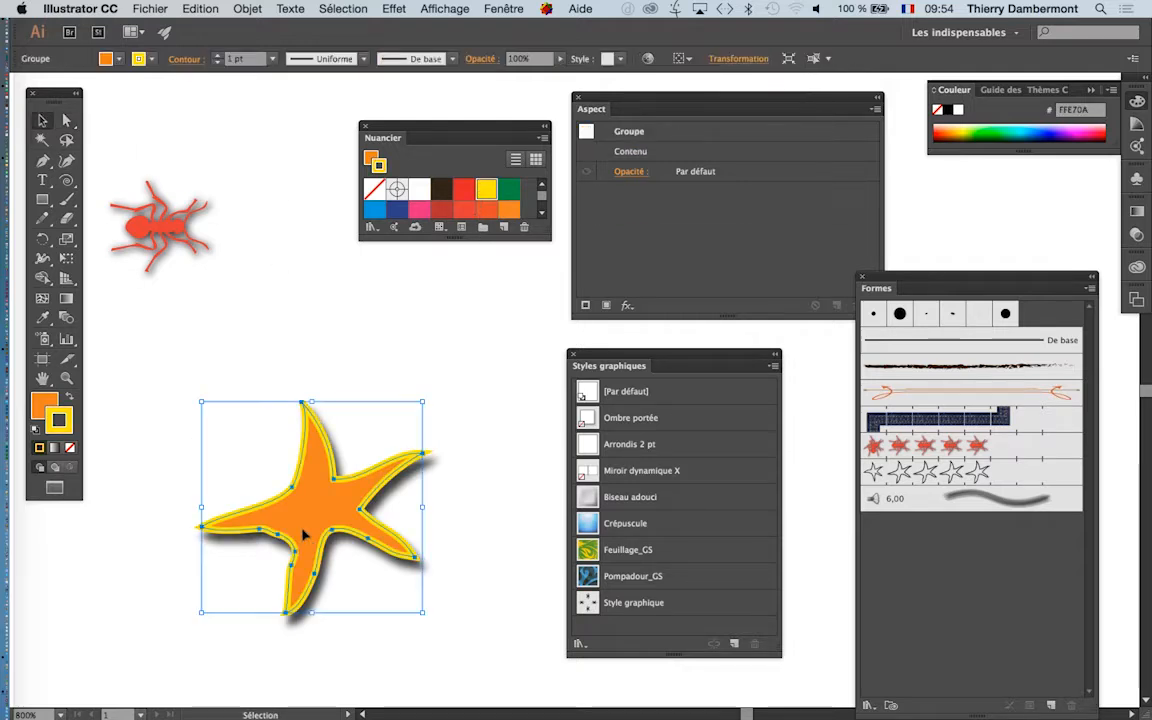
{"action": "left_click_drag", "start_coordinate": [904, 288], "coordinate": [497, 266]}
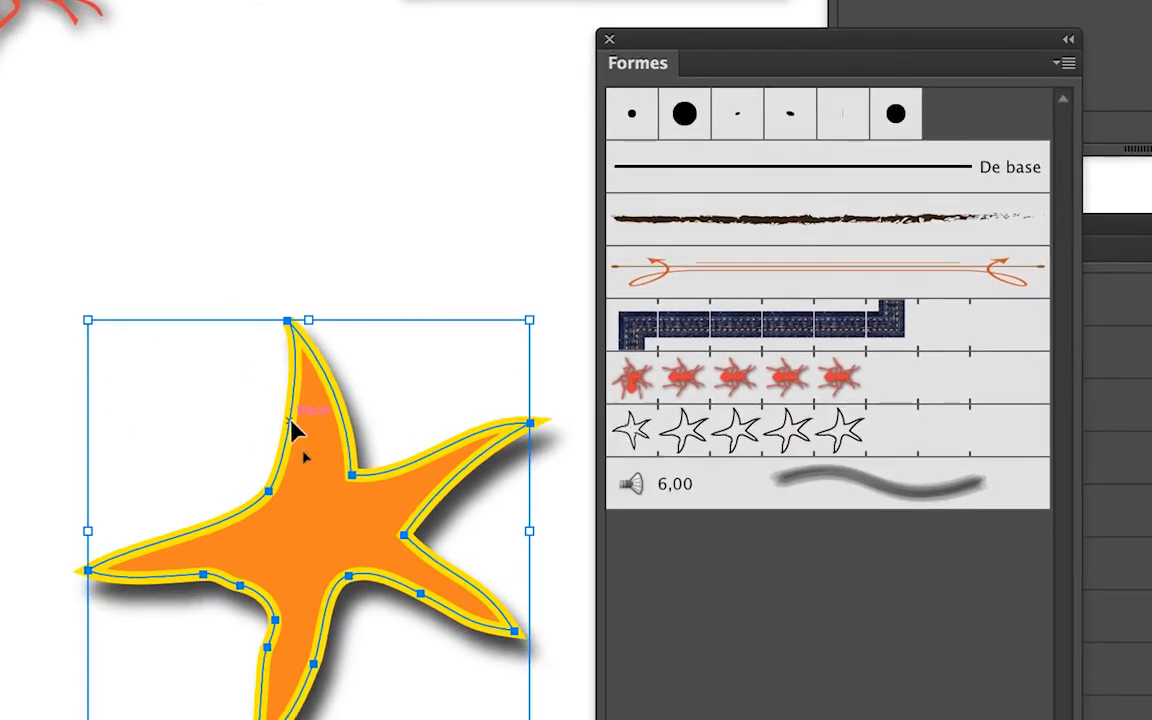
{"action": "mouse_move", "coordinate": [297, 430]}
{"action": "left_mouse_down"}
{"action": "mouse_move", "coordinate": [398, 464]}
{"action": "mouse_move", "coordinate": [751, 437]}
{"action": "left_mouse_up"}
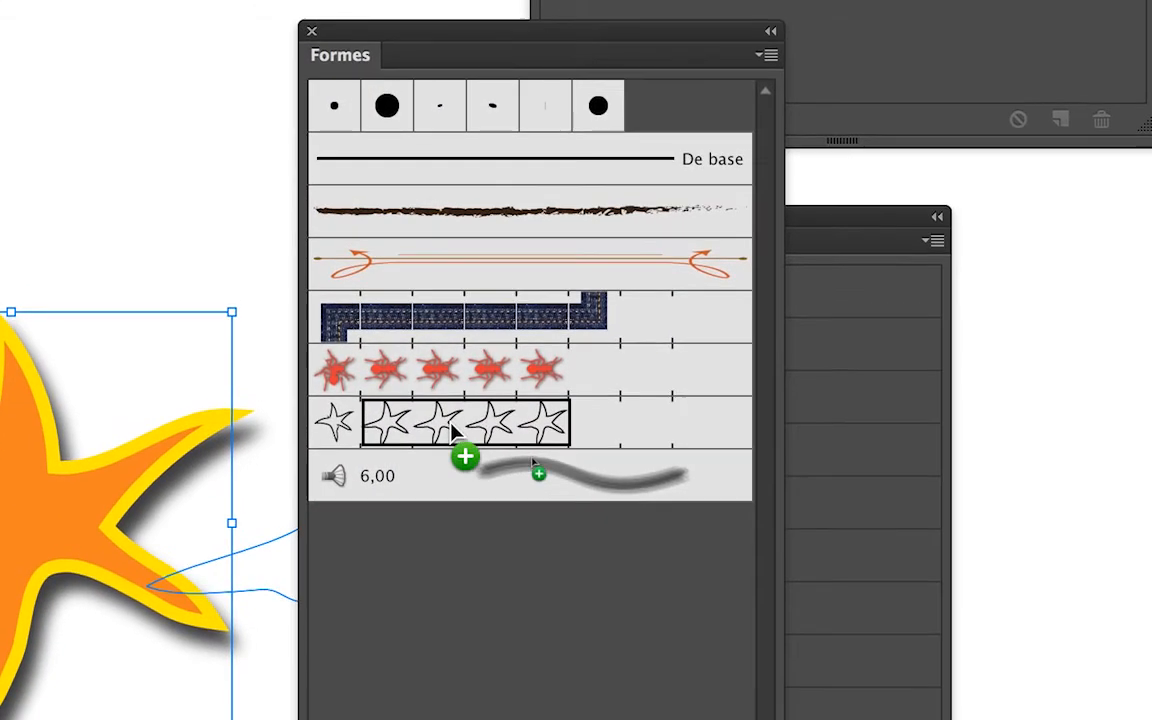
{"action": "left_click_drag", "start_coordinate": [532, 463], "coordinate": [533, 463]}
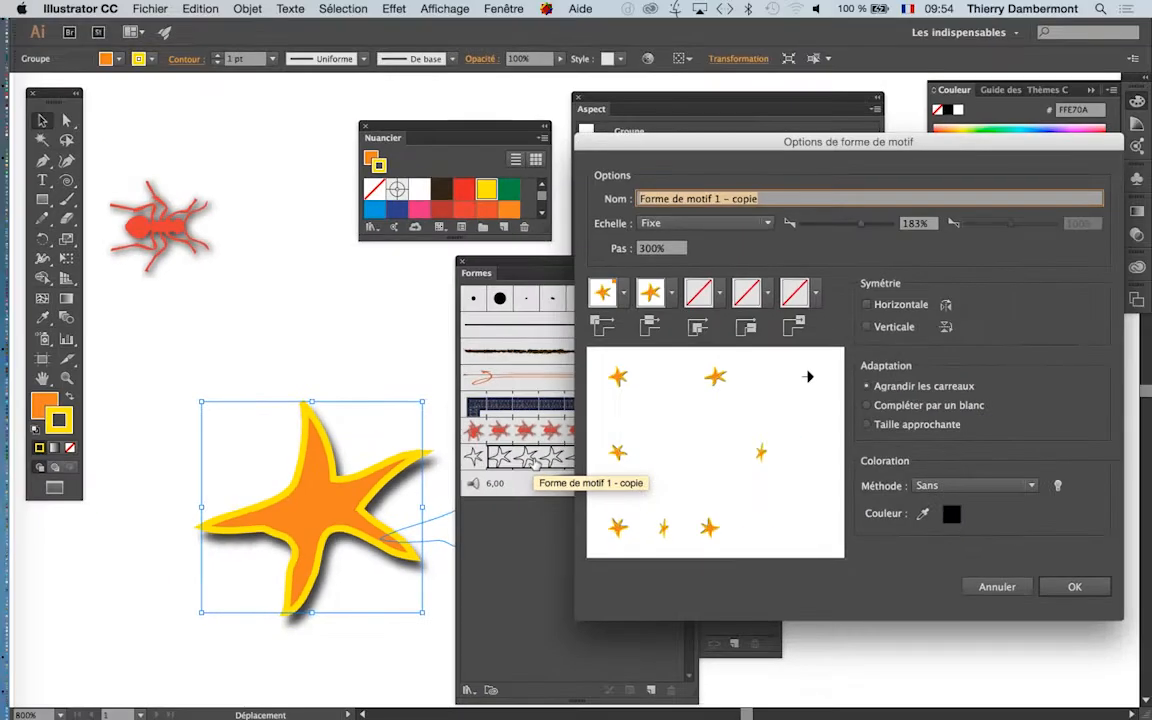
{"action": "left_click", "coordinate": [1071, 591]}
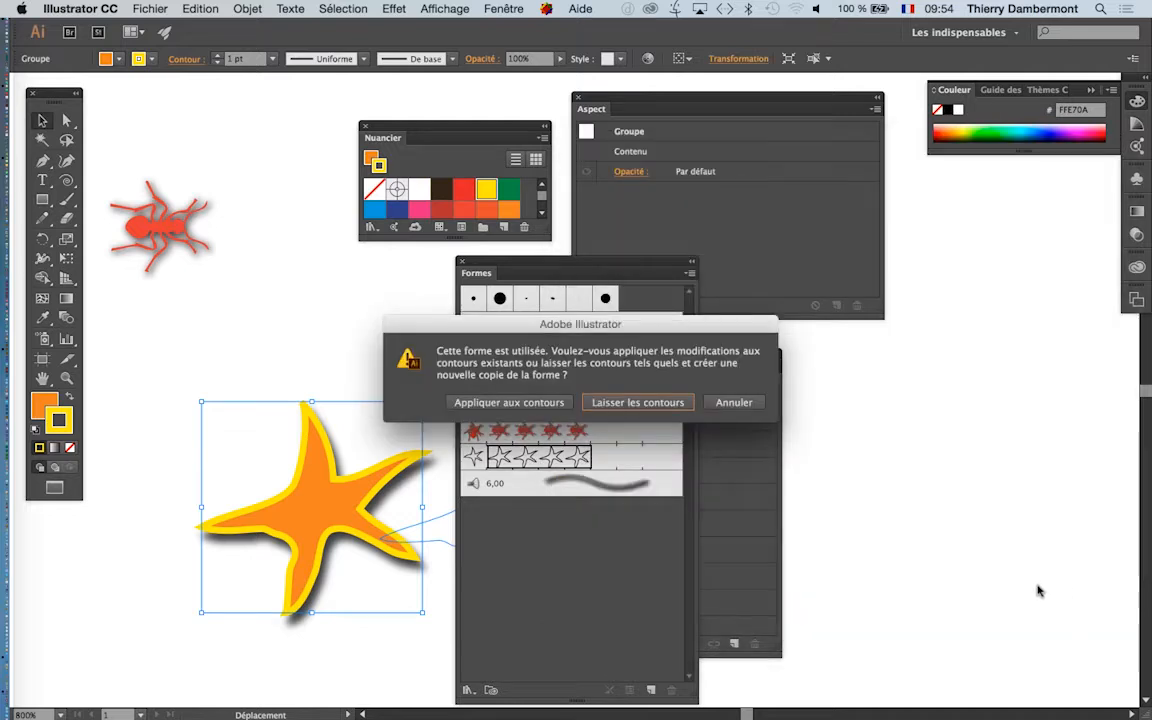
{"action": "left_click", "coordinate": [599, 404]}
Examine the ant and starfish borders on the artboard, clearing the floating swatches out of the way.
{"action": "key", "text": "super+minus"}
{"action": "key", "text": "super+minus"}
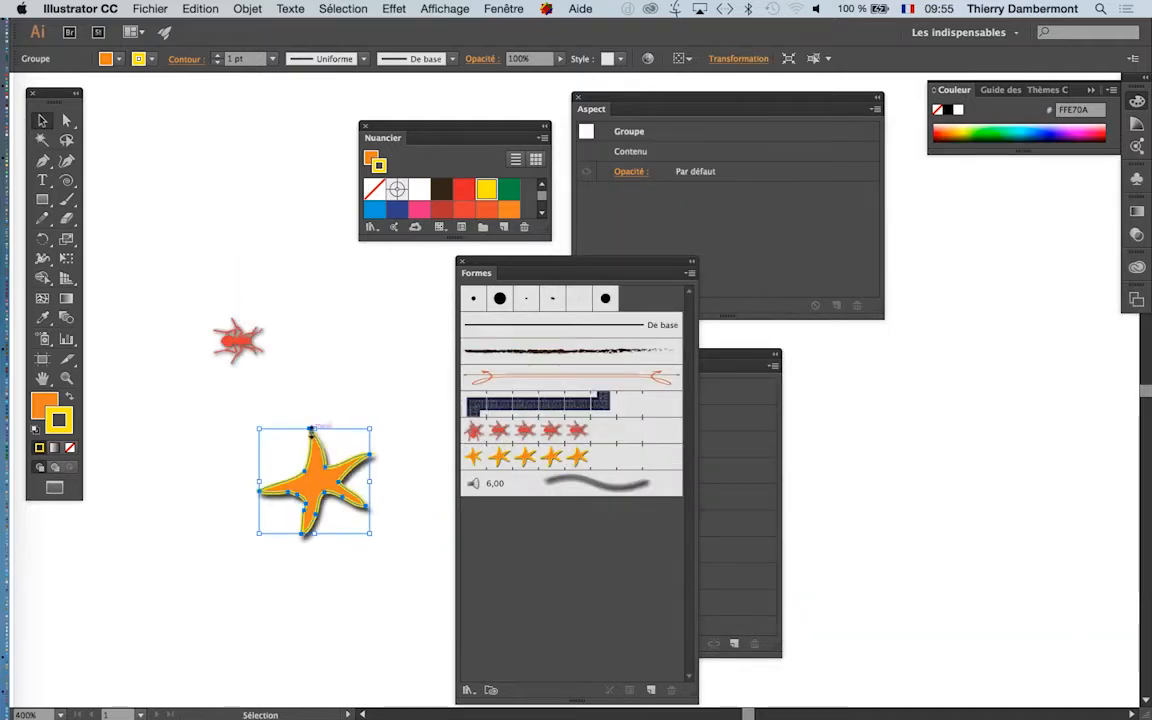
{"action": "key", "text": "super+minus"}
{"action": "key", "text": "super+minus"}
{"action": "key", "text": "super+minus"}
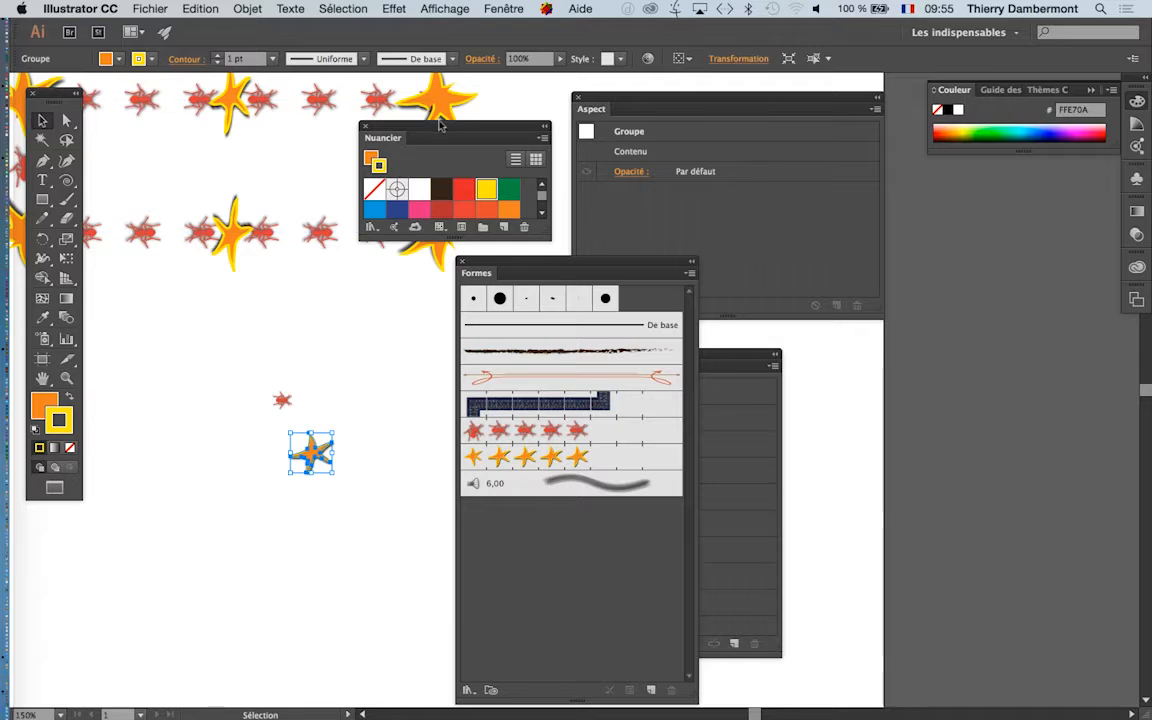
{"action": "left_click_drag", "start_coordinate": [440, 125], "coordinate": [940, 325]}
{"action": "left_click_drag", "start_coordinate": [393, 260], "coordinate": [492, 312]}
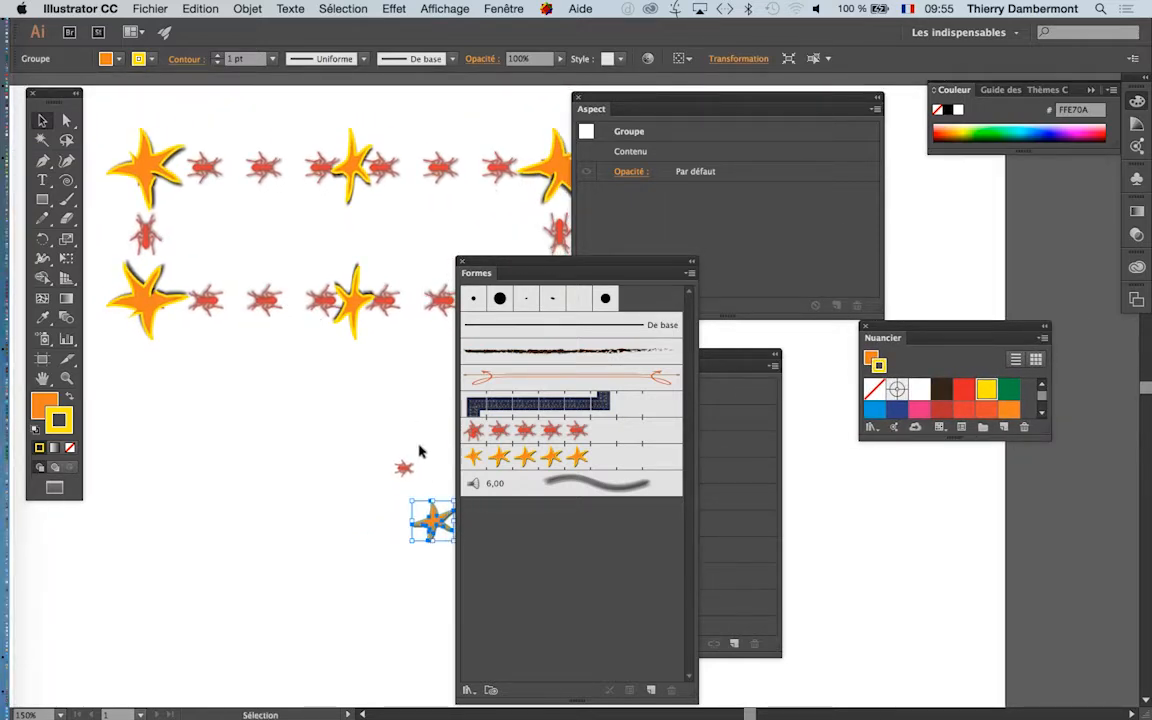
{"action": "scroll", "coordinate": [396, 409], "scroll_direction": "up", "scroll_amount": 1}
{"action": "left_click", "coordinate": [311, 376]}
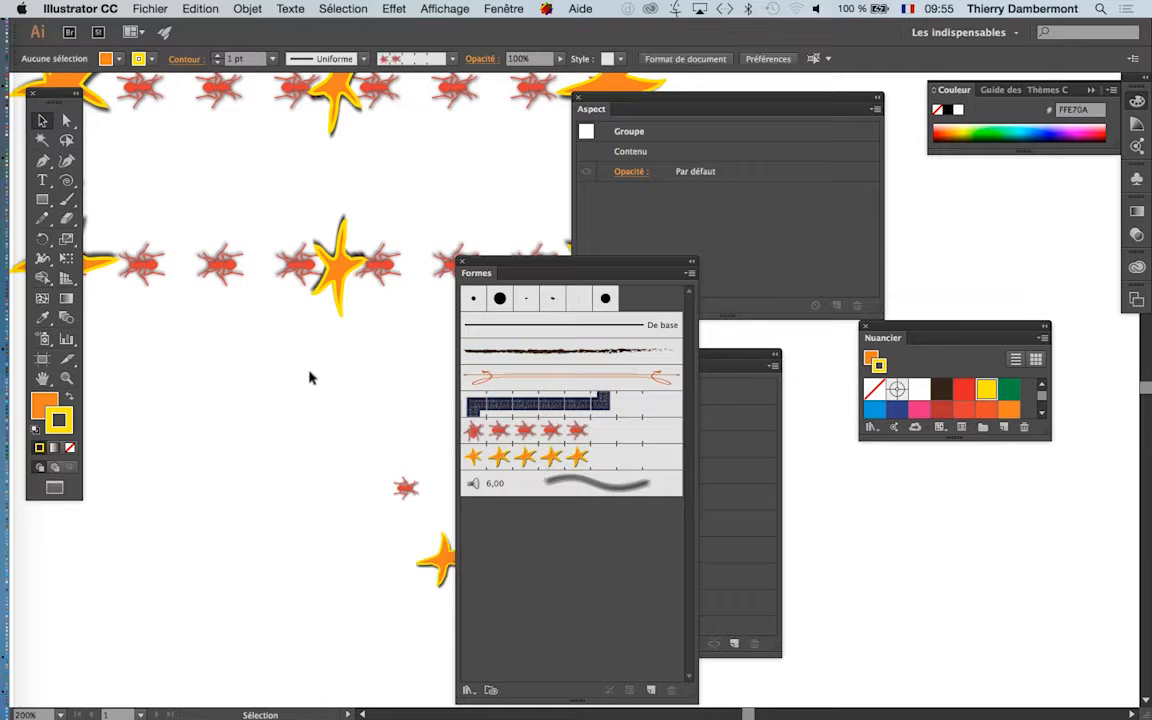
Set the outer corner tile of the starfish pattern brush to Aucun and apply the change to the existing strokes.
{"action": "double_click", "coordinate": [545, 462]}
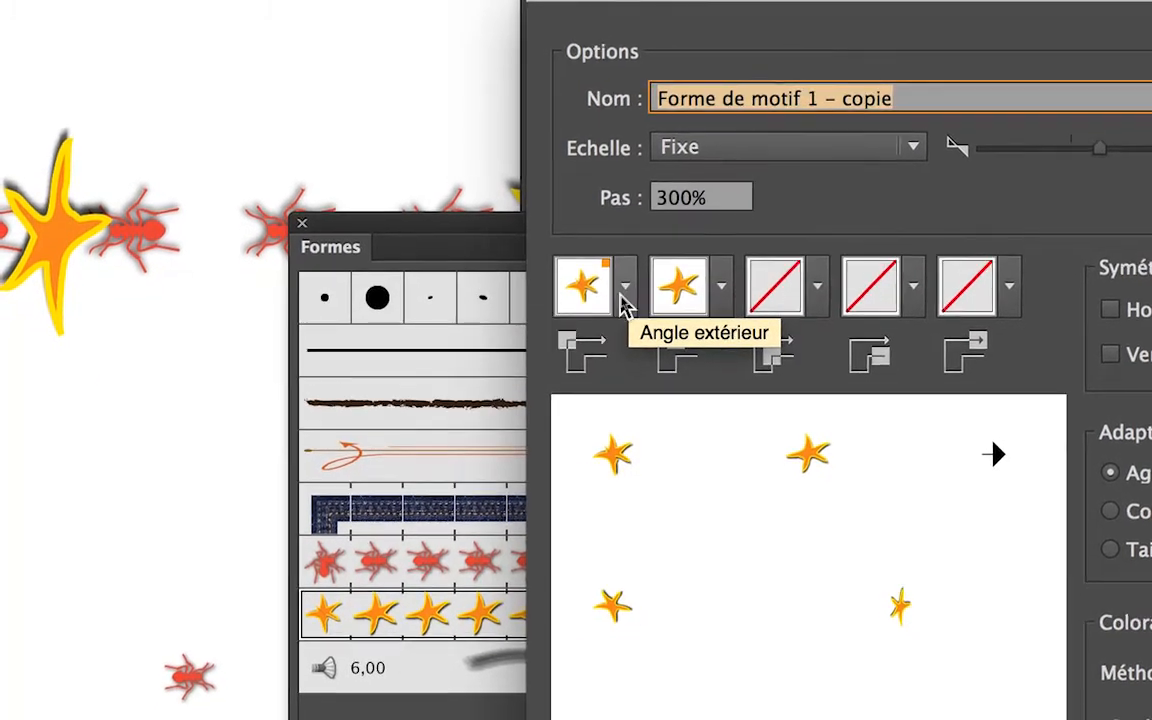
{"action": "left_click", "coordinate": [622, 292]}
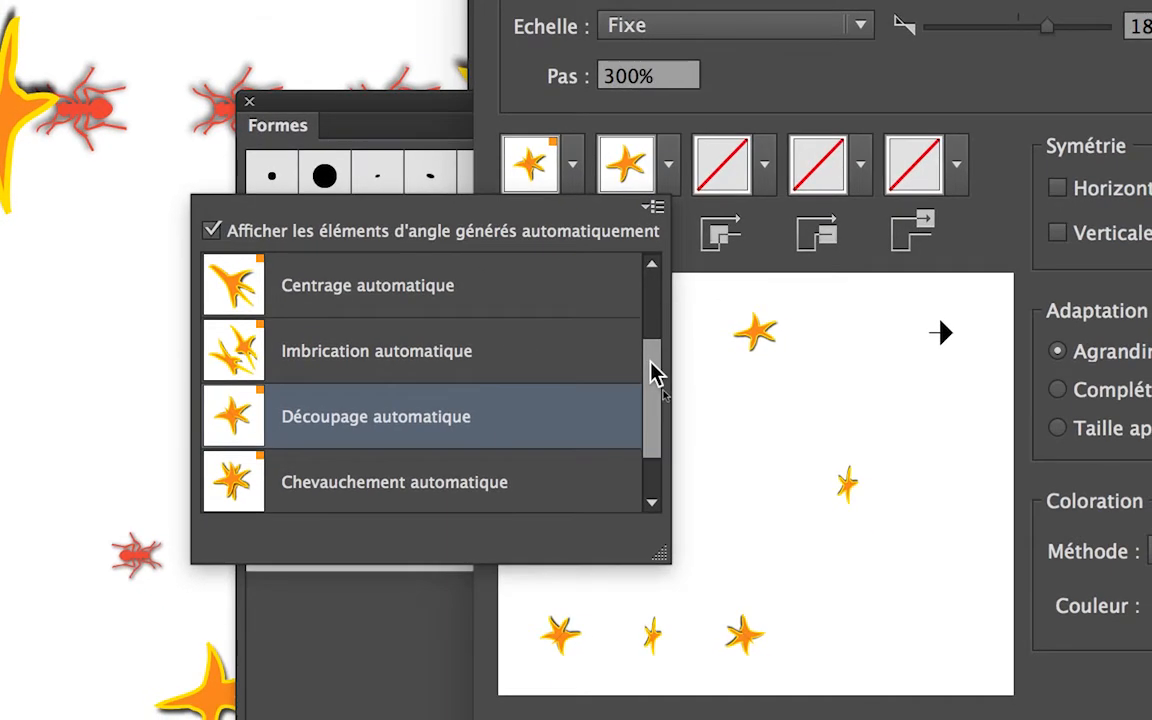
{"action": "left_click_drag", "start_coordinate": [710, 476], "coordinate": [708, 370]}
{"action": "left_click", "coordinate": [651, 332]}
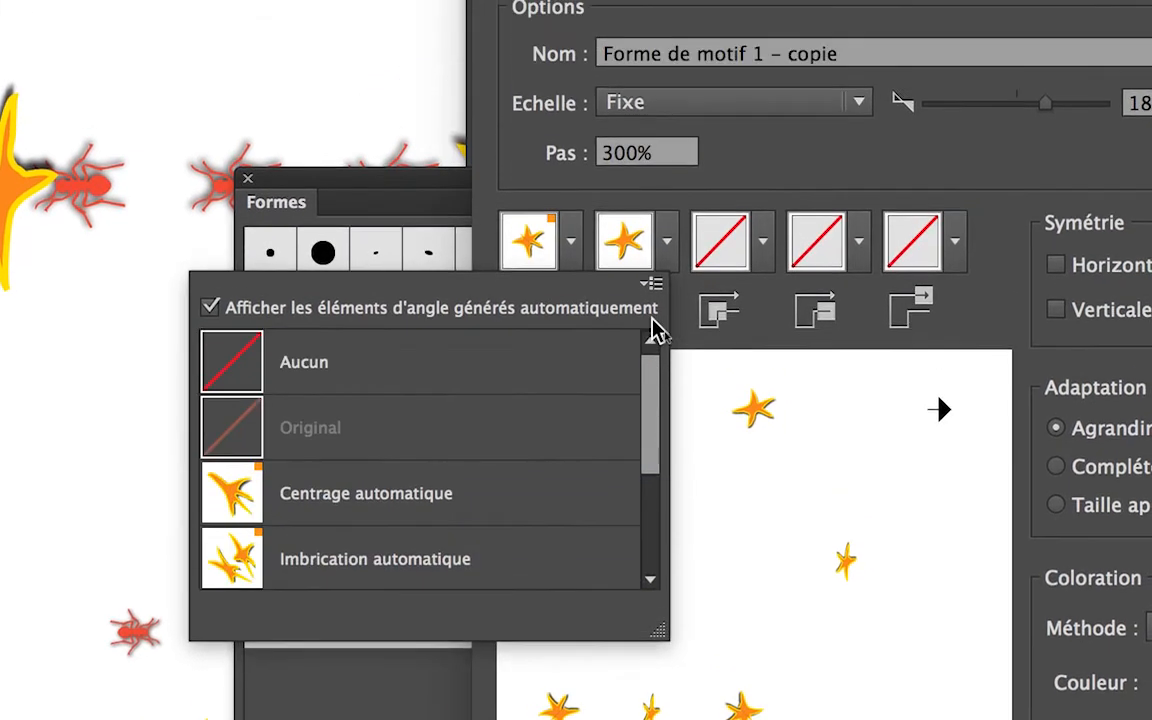
{"action": "left_click", "coordinate": [540, 340]}
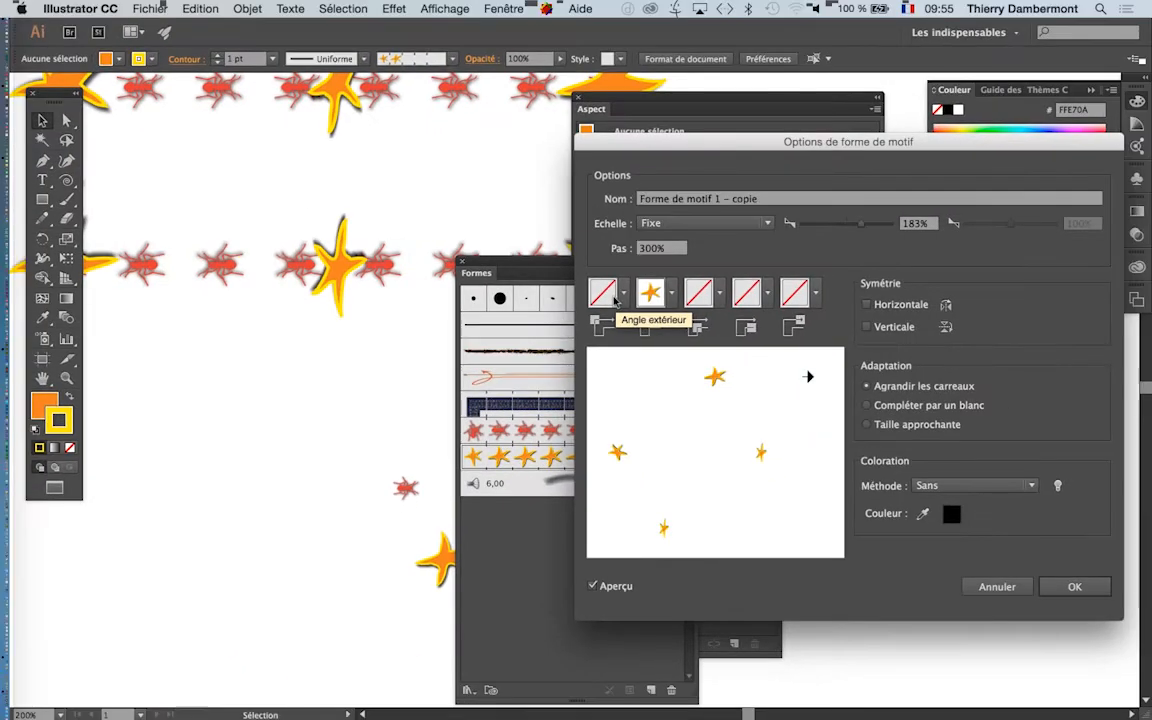
{"action": "left_click", "coordinate": [1075, 586]}
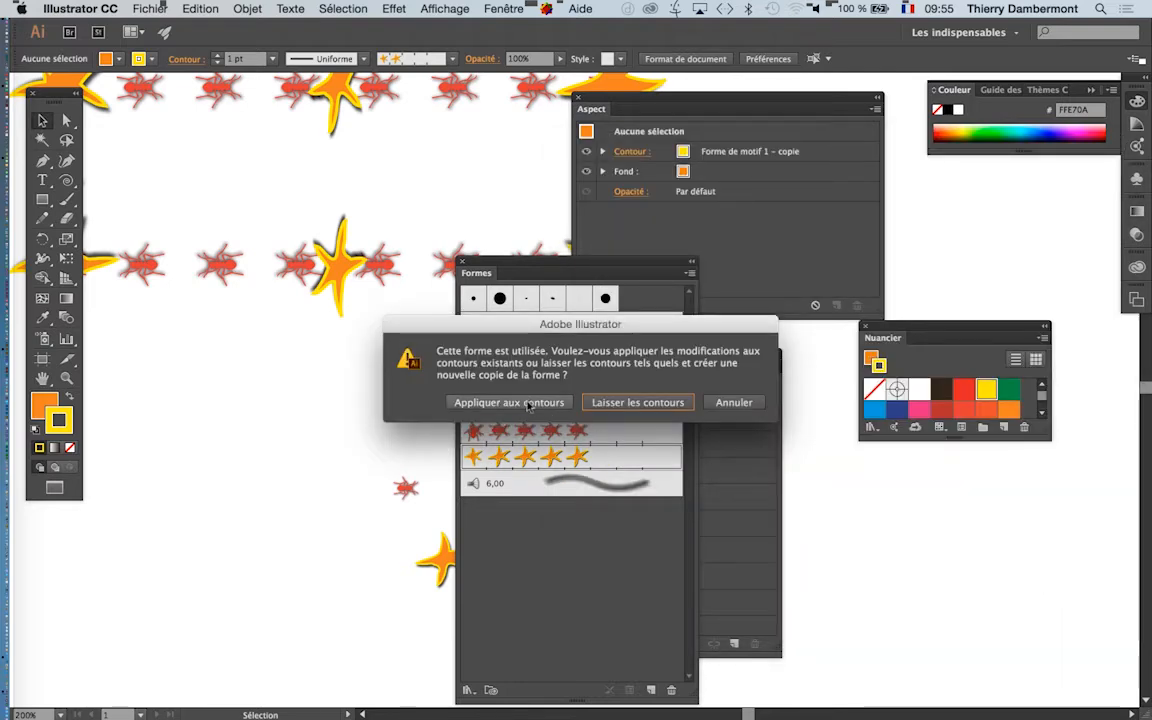
{"action": "left_click", "coordinate": [509, 402]}
Try a Paintbrush stroke with the starfish pattern brush in the empty area below the border, and undo it.
{"action": "key", "text": "super+minus"}
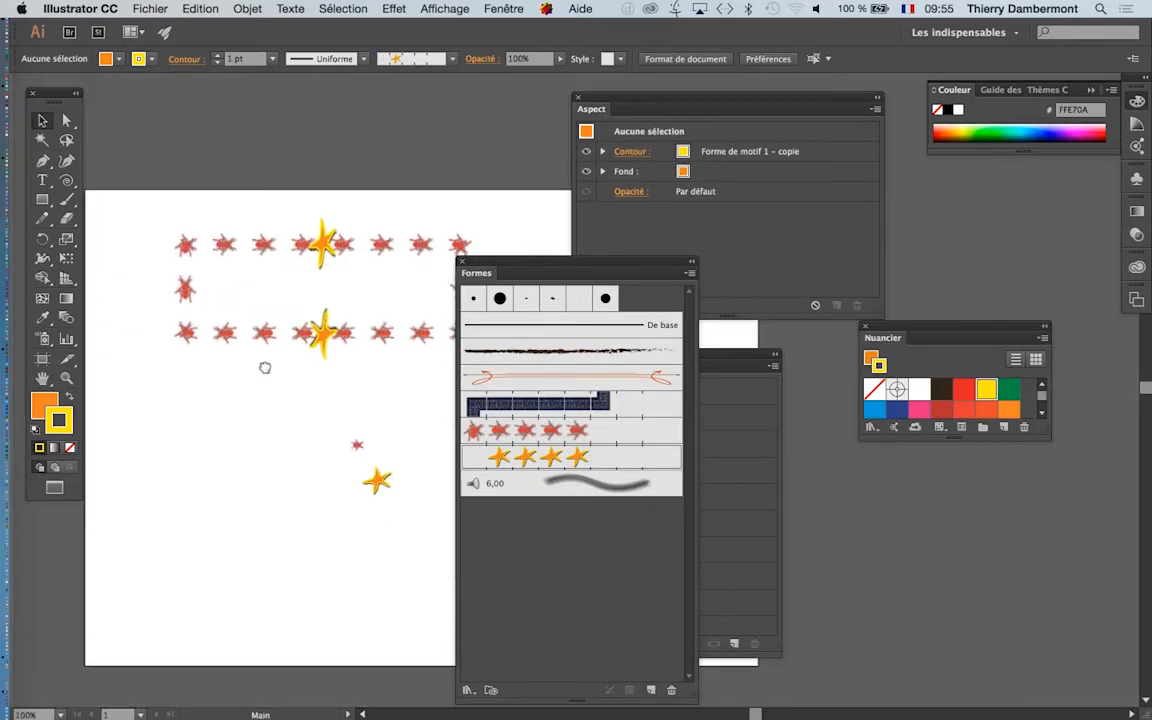
{"action": "scroll", "coordinate": [300, 320], "scroll_direction": "down", "scroll_amount": 4}
{"action": "scroll", "coordinate": [300, 320], "scroll_direction": "right", "scroll_amount": 2}
{"action": "left_click", "coordinate": [66, 200]}
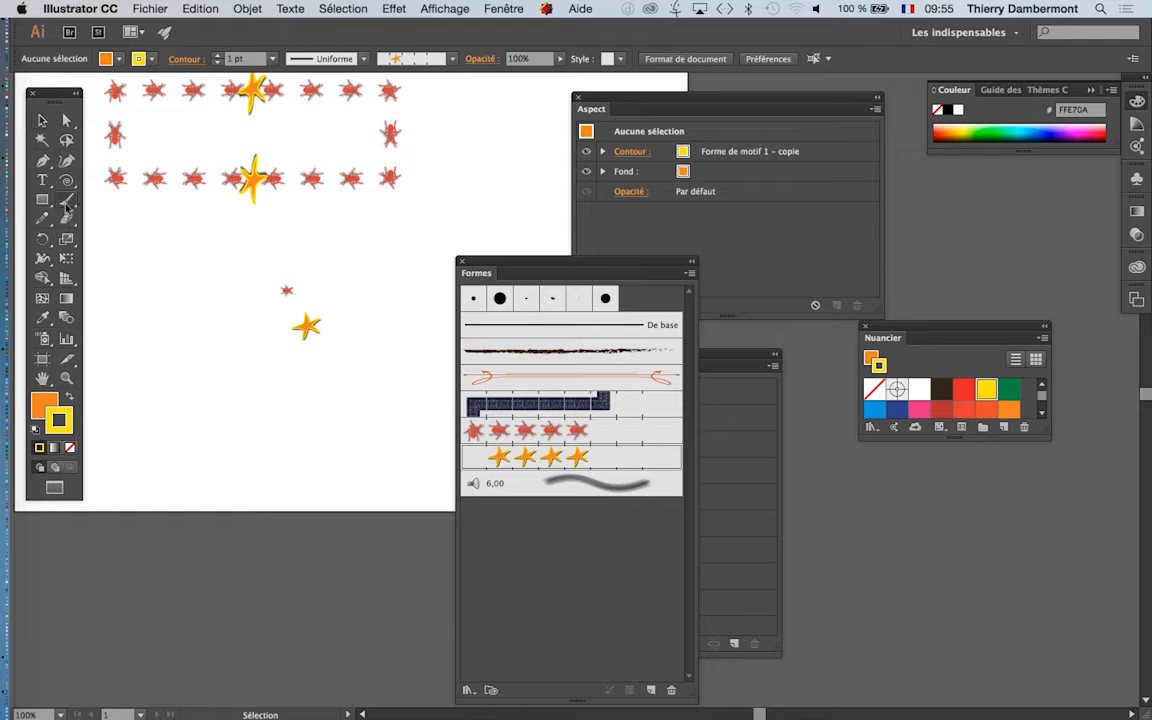
{"action": "left_click_drag", "start_coordinate": [402, 230], "coordinate": [402, 232]}
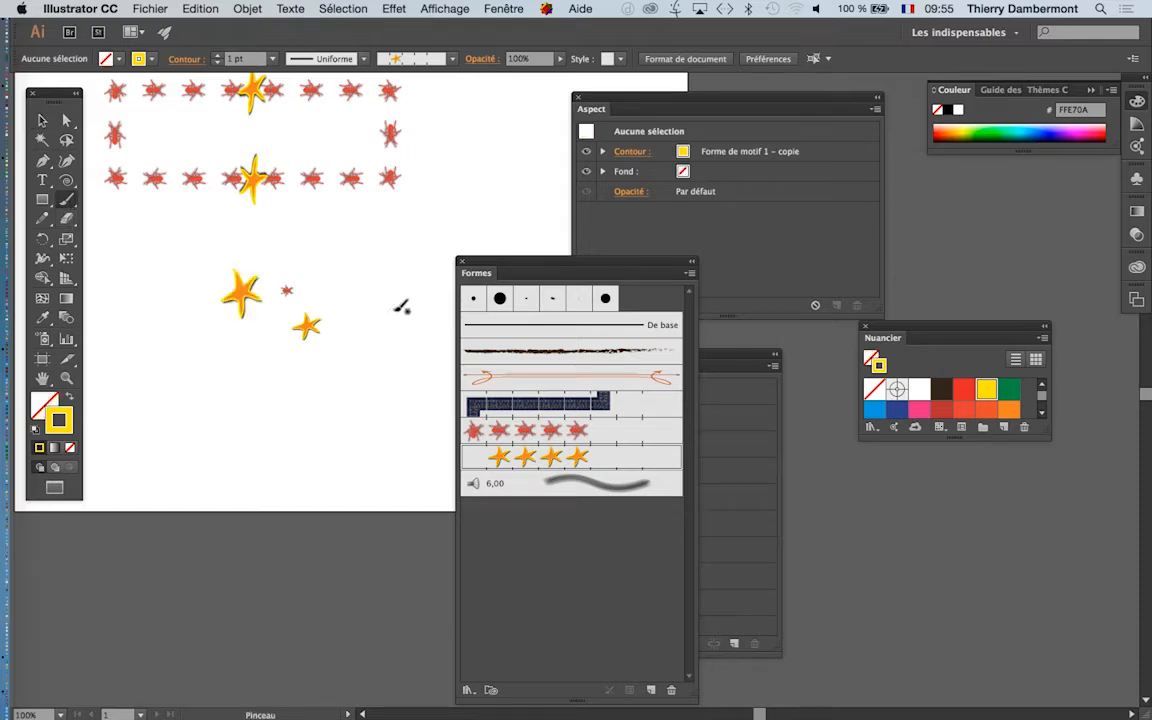
{"action": "key", "text": "super+z"}
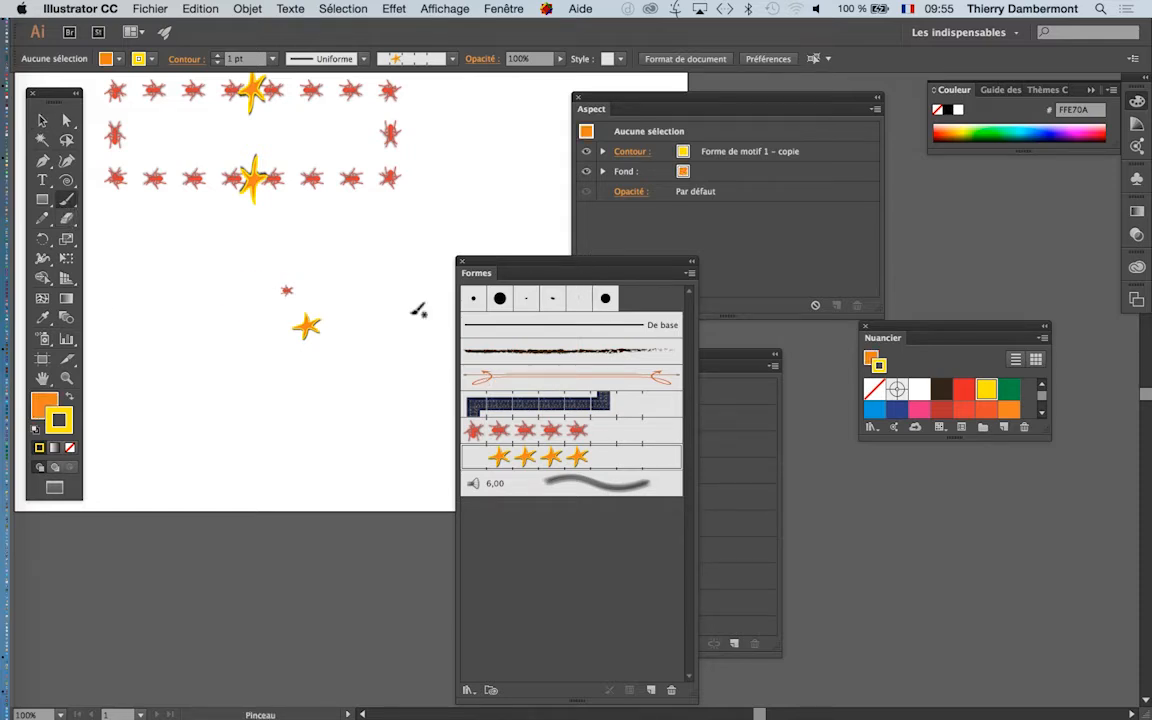
Paint a long curved stroke below the border and give it the graphic style Style graphique.
{"action": "left_click_drag", "start_coordinate": [553, 263], "coordinate": [249, 486]}
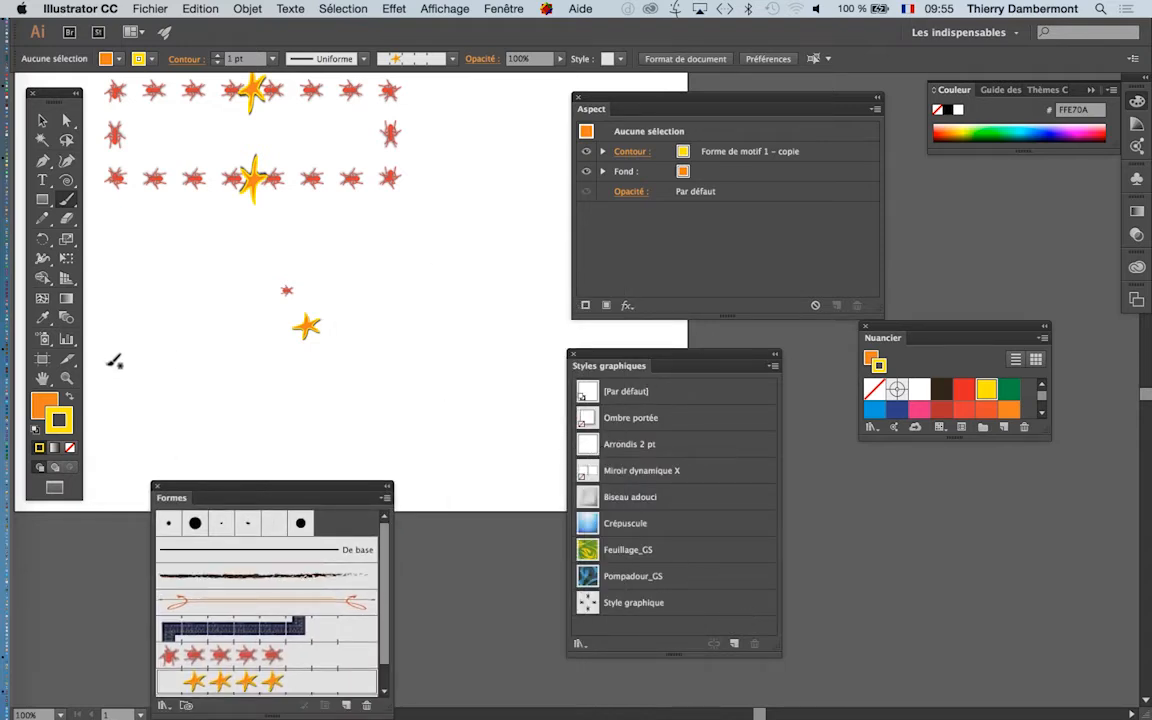
{"action": "left_click_drag", "start_coordinate": [341, 377], "coordinate": [343, 405]}
{"action": "left_click", "coordinate": [631, 603]}
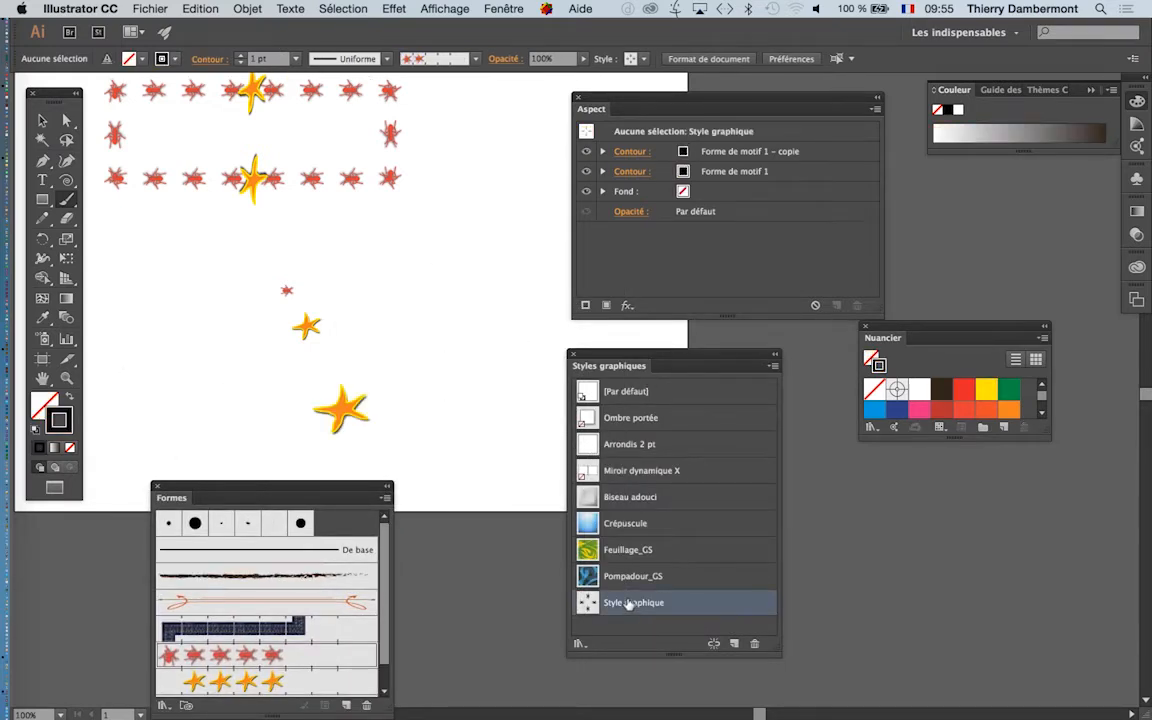
{"action": "key", "text": "ctrl+z"}
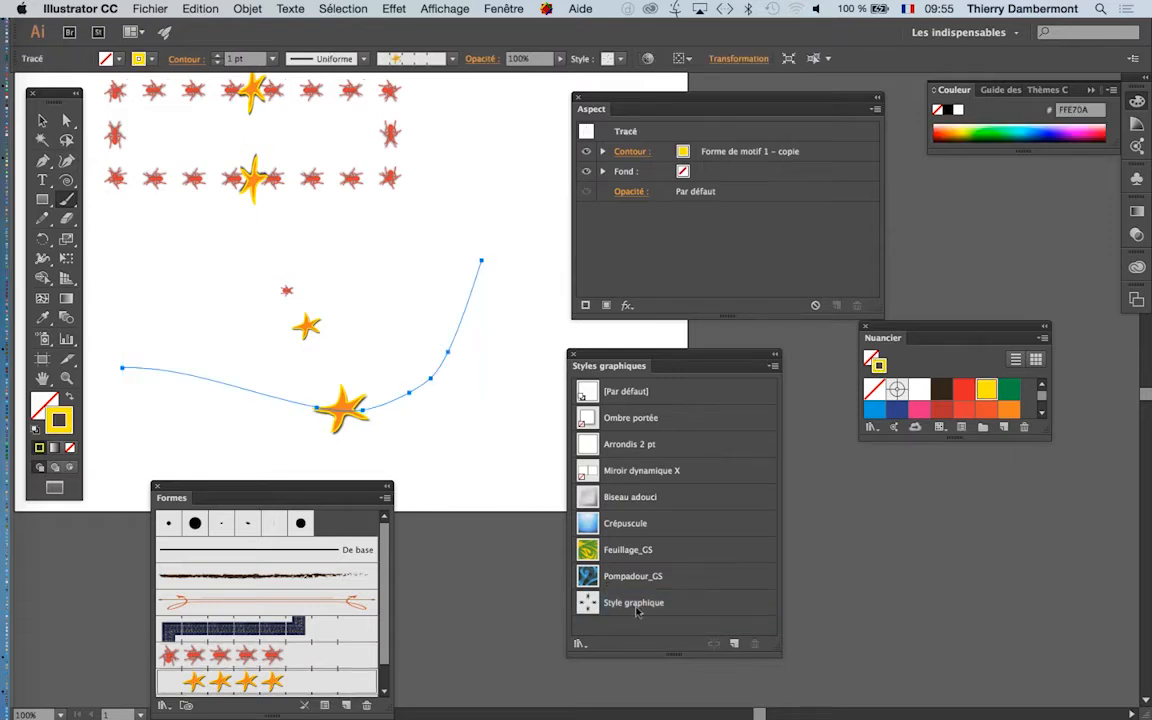
{"action": "left_click", "coordinate": [673, 604]}
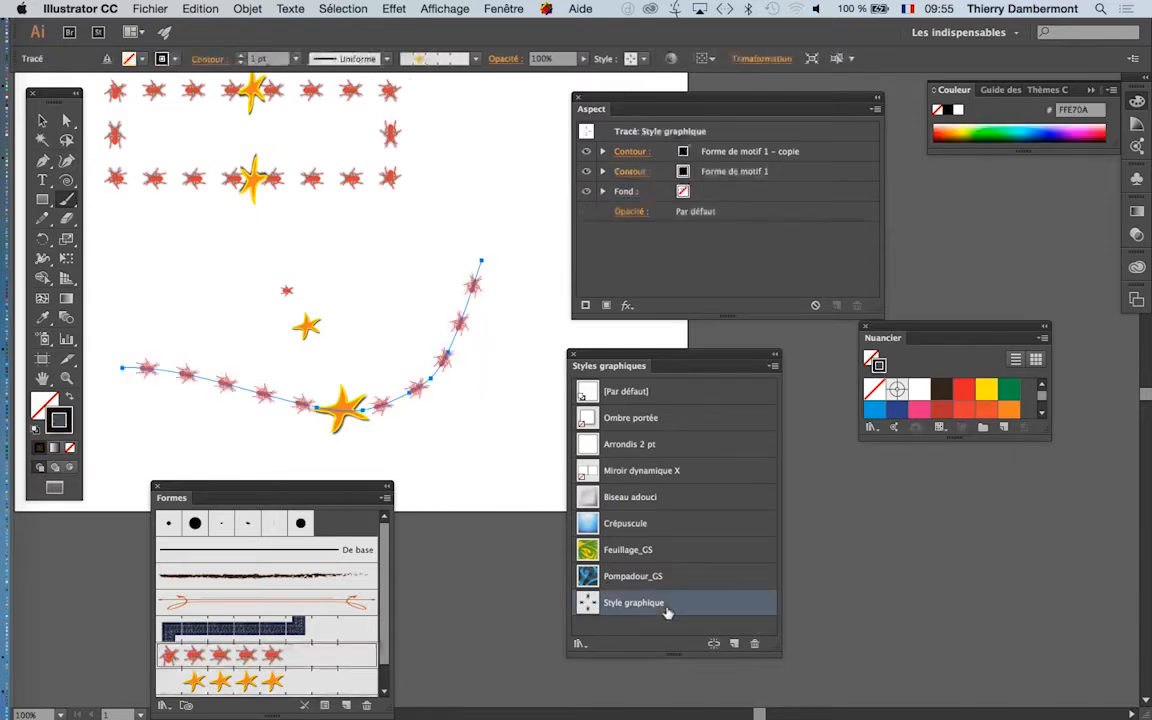
Move the brushes panel off the artboard and delete all the artwork.
{"action": "left_click", "coordinate": [419, 415], "text": "alt+super"}
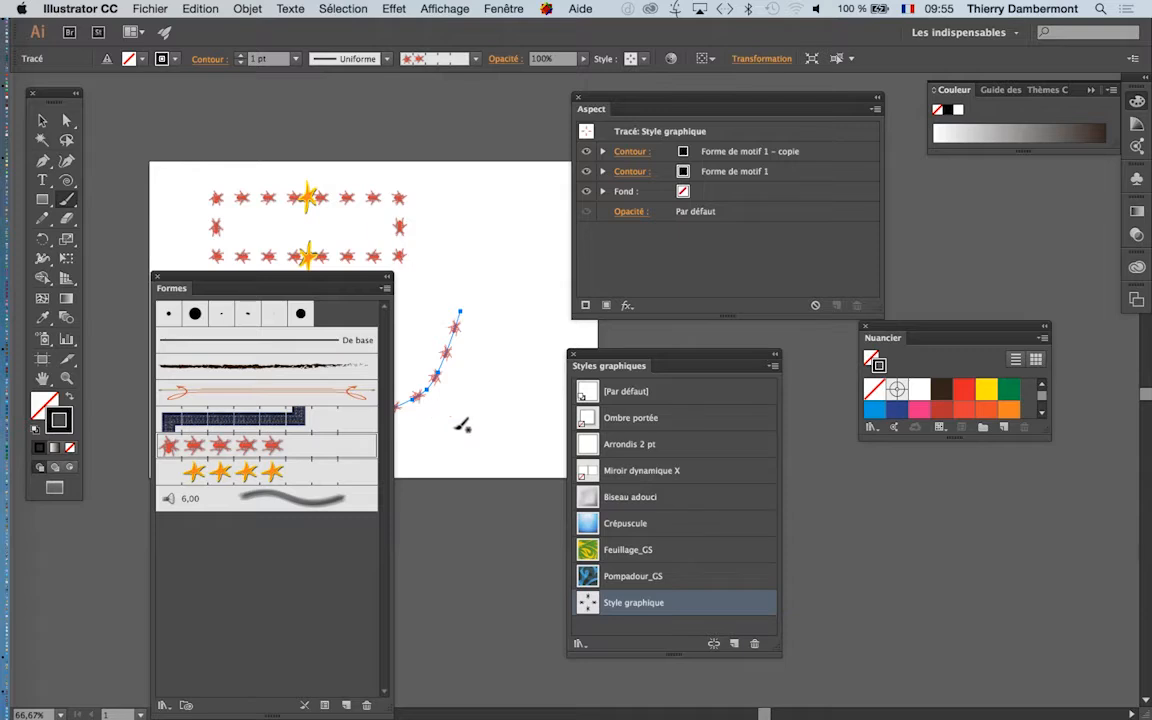
{"action": "left_click", "coordinate": [42, 120]}
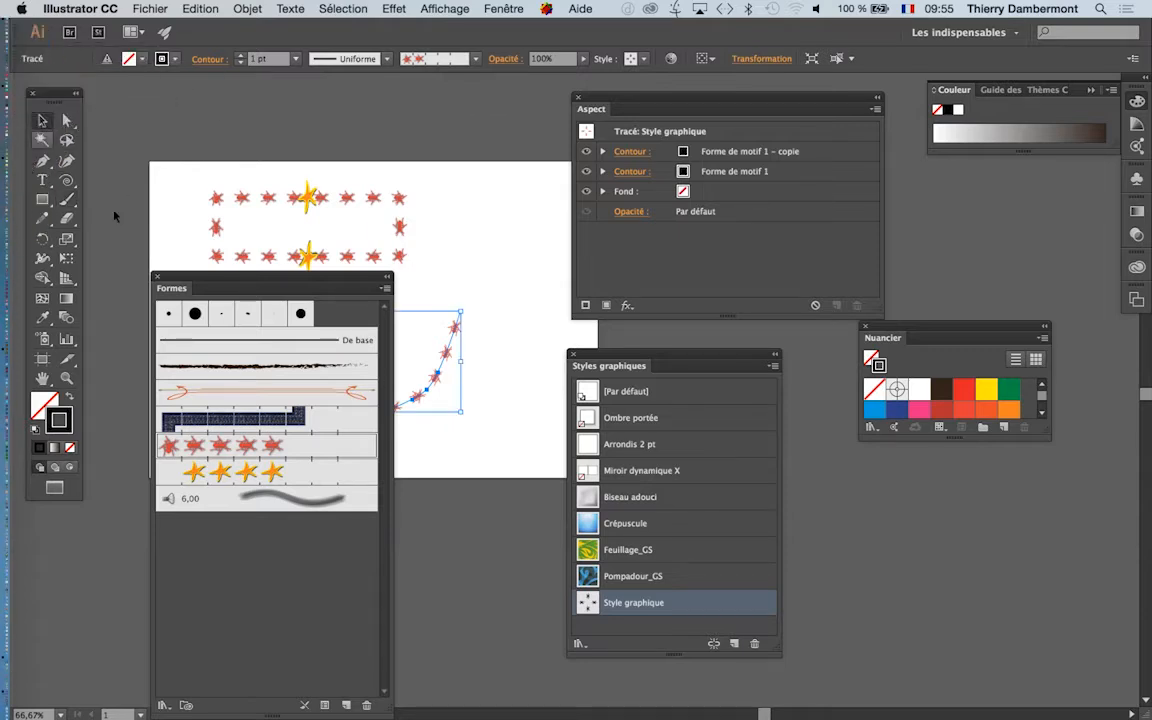
{"action": "left_click_drag", "start_coordinate": [180, 275], "coordinate": [869, 462]}
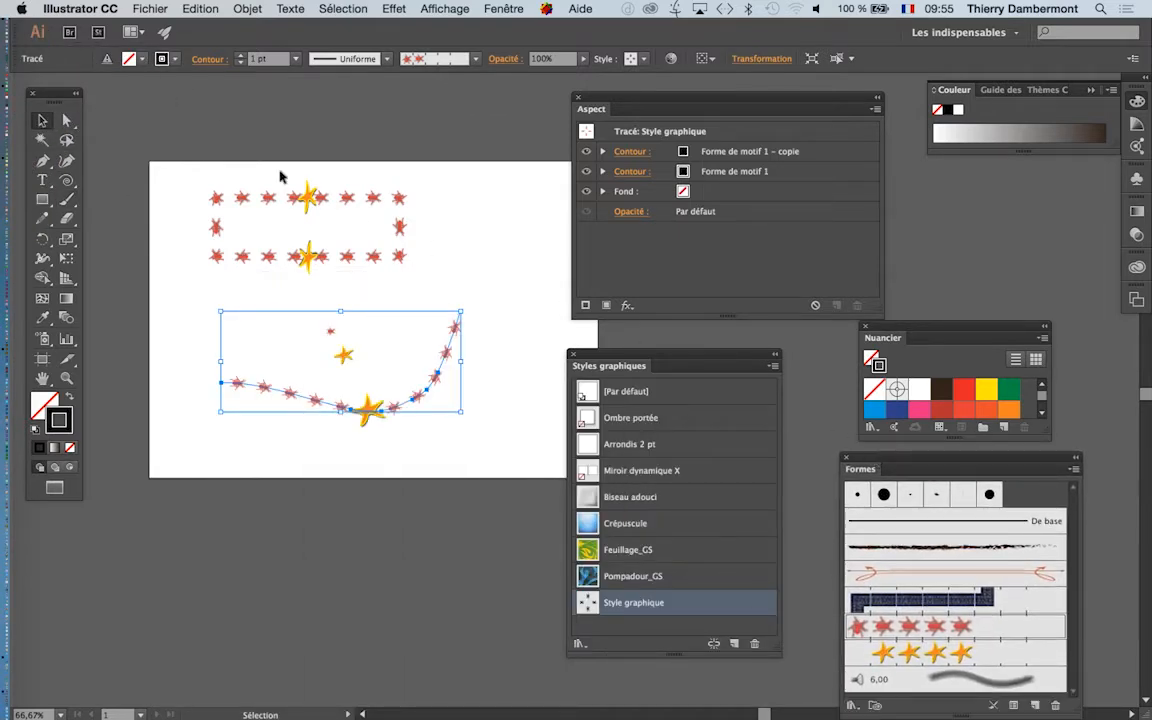
{"action": "key", "text": "super+a"}
{"action": "key", "text": "Delete"}
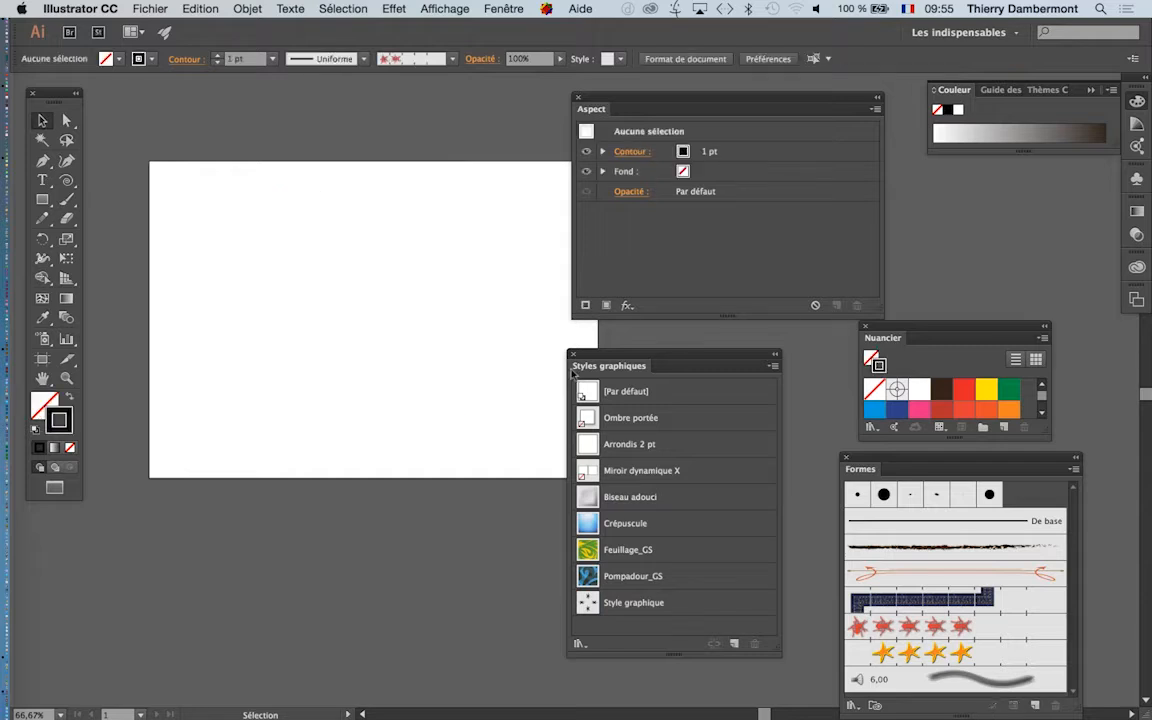
Add the text "ABC" on the empty artboard and scale it up to about 241 pt.
{"action": "left_click", "coordinate": [271, 285]}
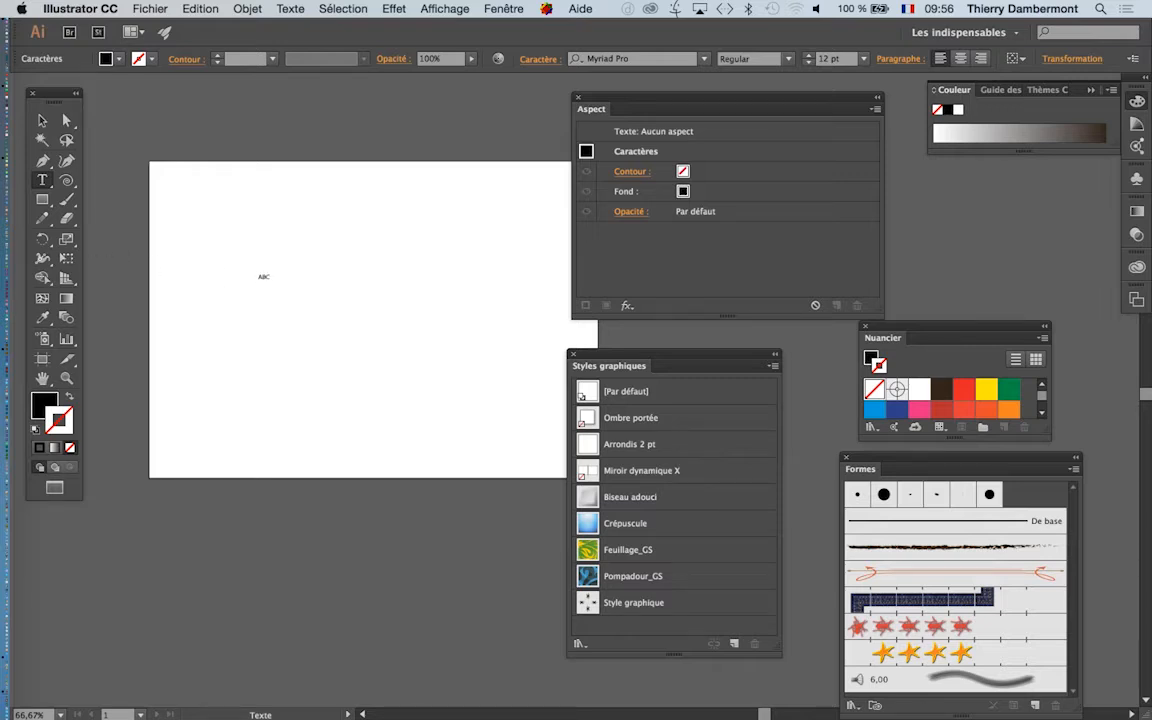
{"action": "key", "text": "Escape"}
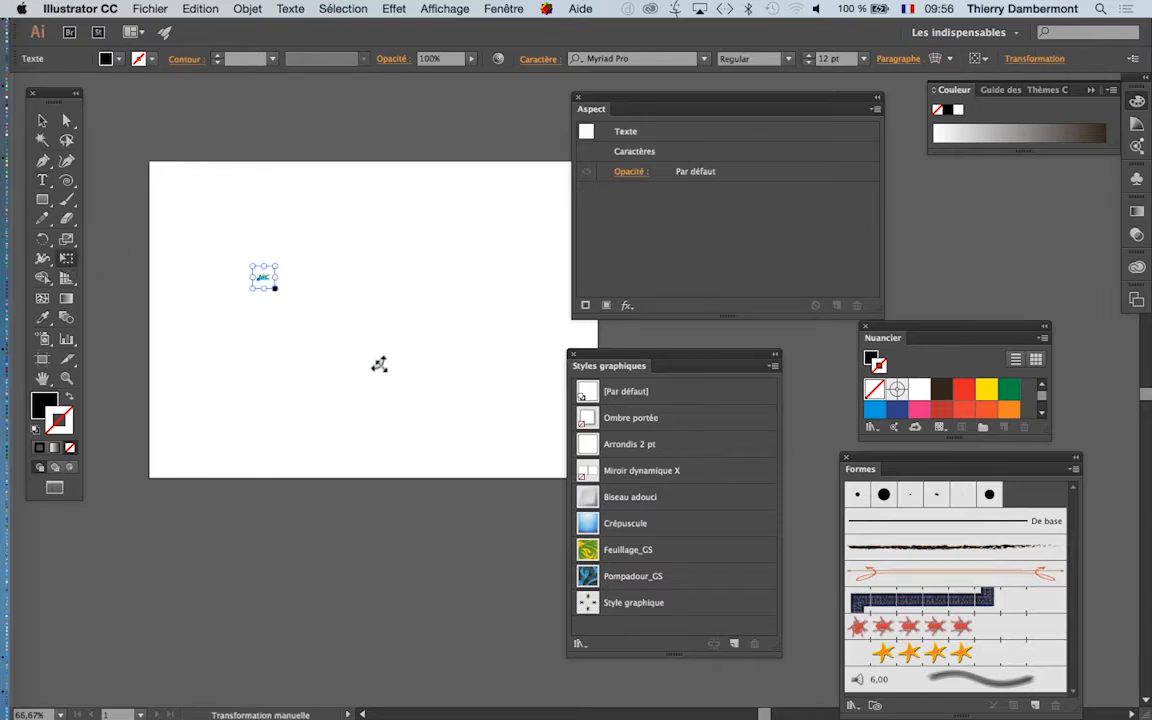
{"action": "left_click_drag", "start_coordinate": [379, 364], "coordinate": [507, 393]}
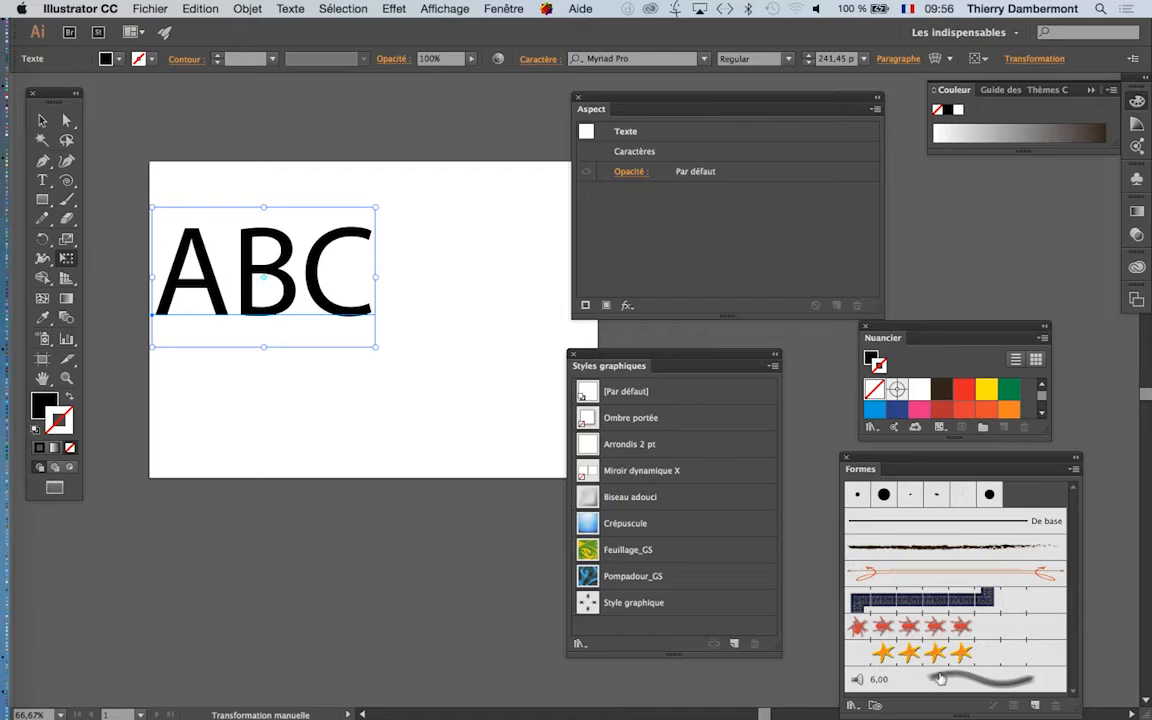
Apply the graphic style Style graphique to the ABC text, with the brushes panel moved aside.
{"action": "left_click_drag", "start_coordinate": [895, 463], "coordinate": [970, 197]}
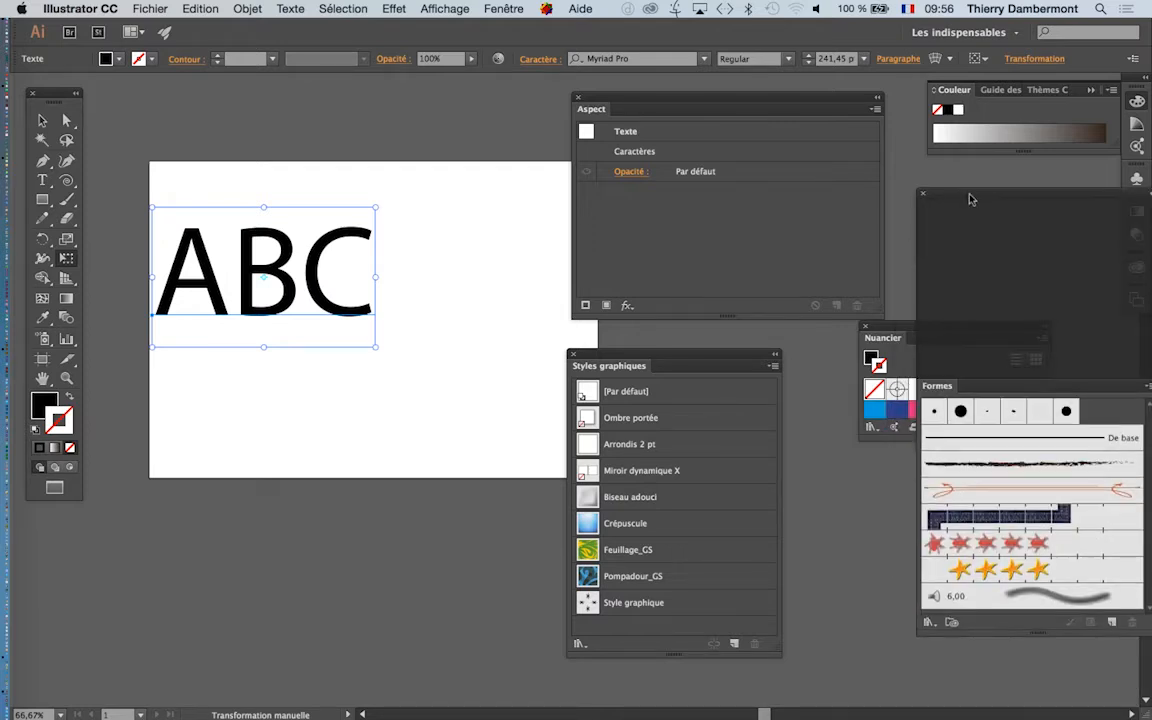
{"action": "left_click", "coordinate": [630, 603]}
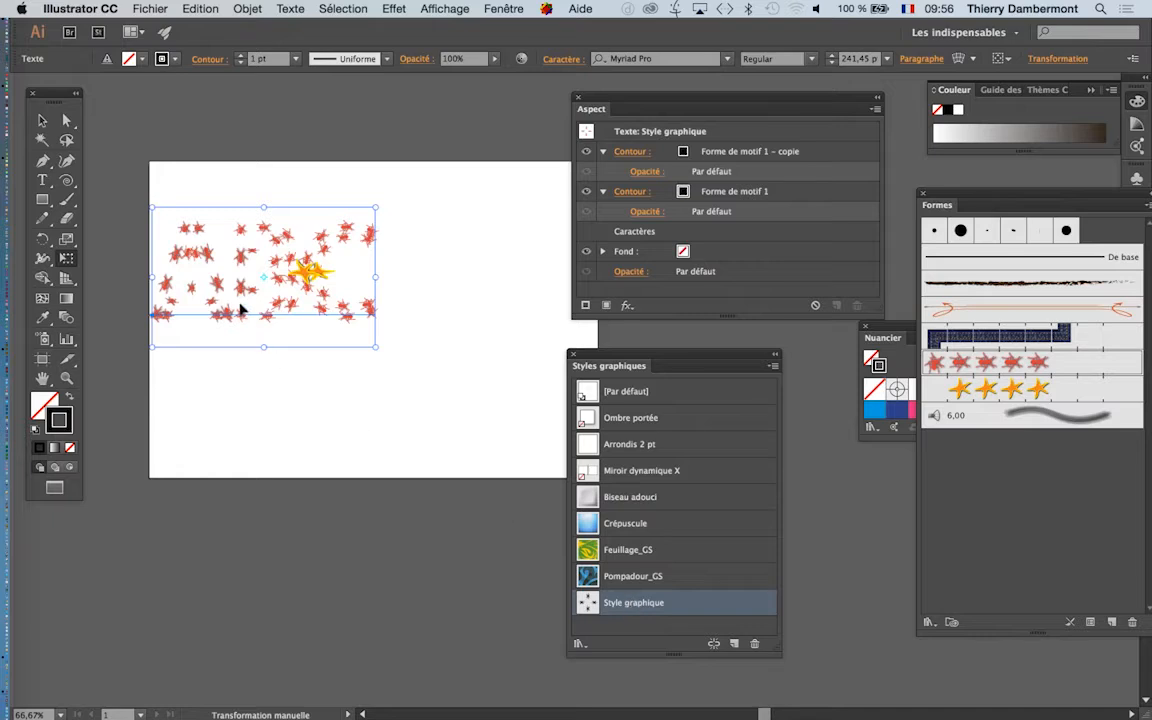
{"action": "scroll", "coordinate": [240, 306], "scroll_direction": "up", "scroll_amount": 1}
{"action": "left_click_drag", "start_coordinate": [240, 311], "coordinate": [330, 394]}
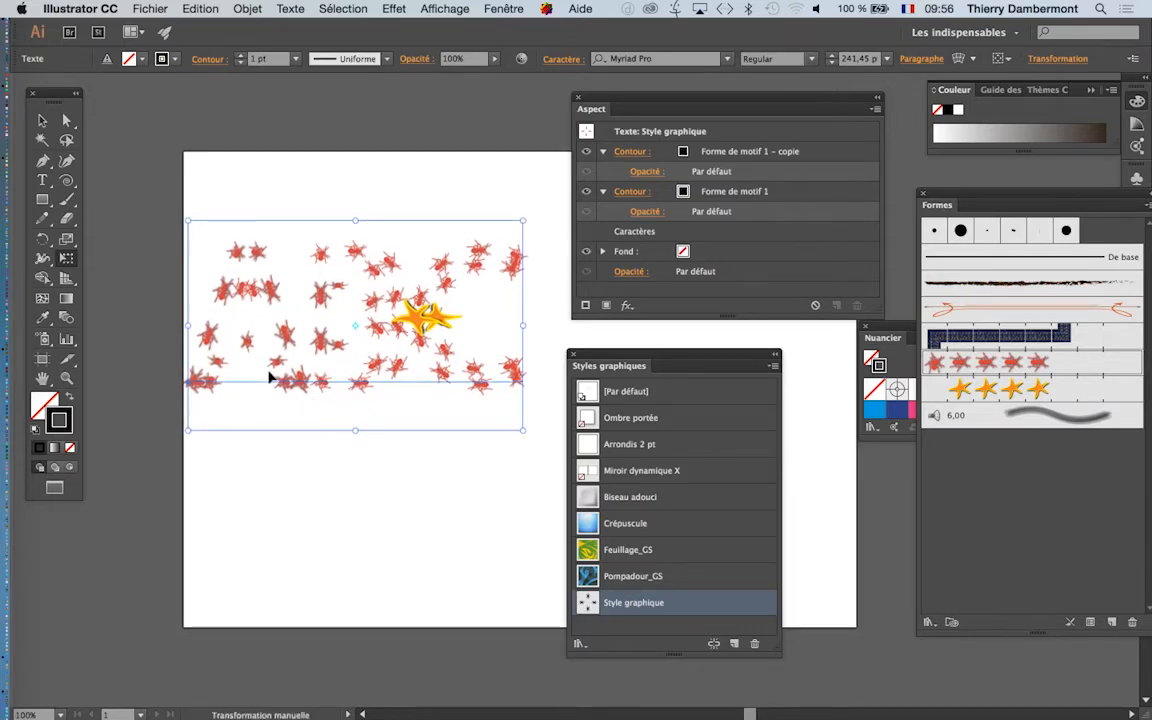
{"action": "scroll", "coordinate": [269, 377], "scroll_direction": "down", "scroll_amount": 1}
{"action": "left_click_drag", "start_coordinate": [209, 330], "coordinate": [136, 260]}
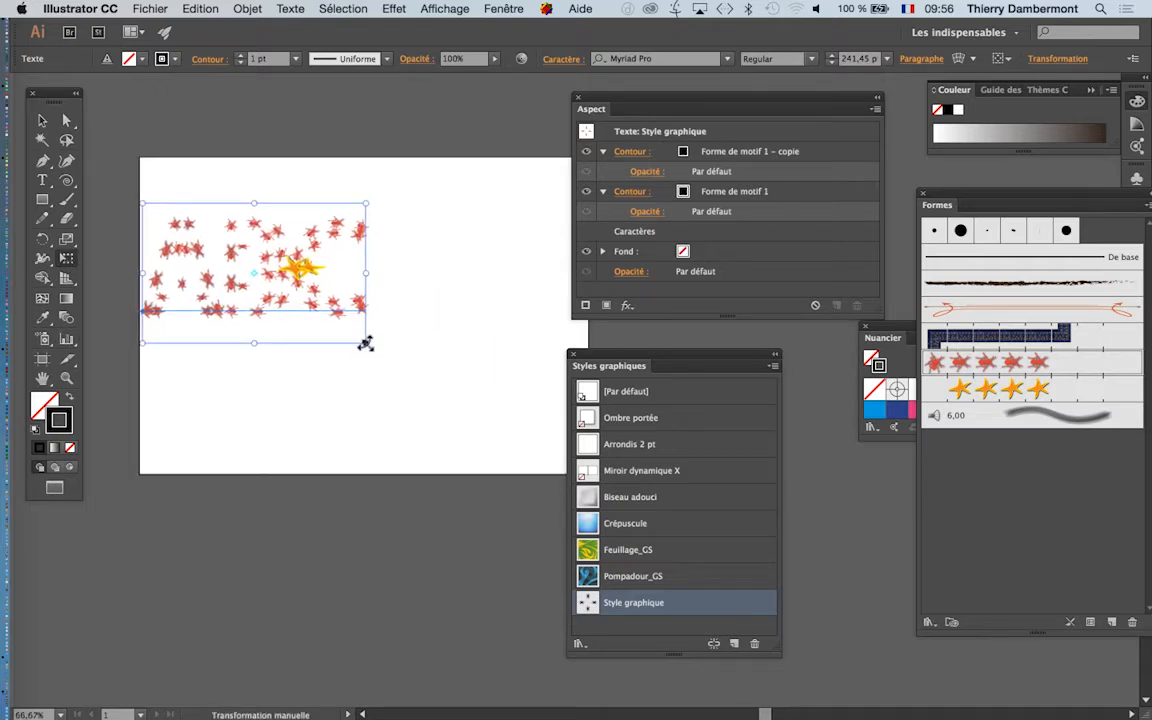
Enlarge the styled ABC text to about 418.5 pt and deselect it.
{"action": "left_click_drag", "start_coordinate": [366, 343], "coordinate": [529, 446]}
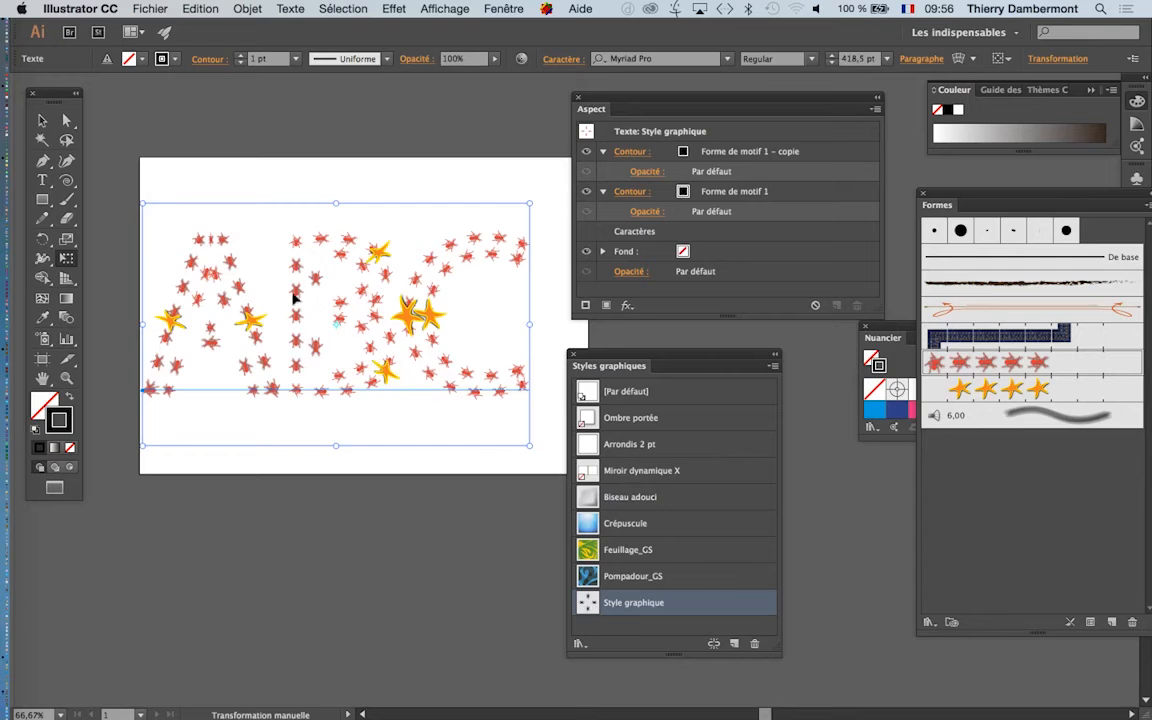
{"action": "left_click", "coordinate": [42, 119]}
{"action": "left_click", "coordinate": [411, 185]}
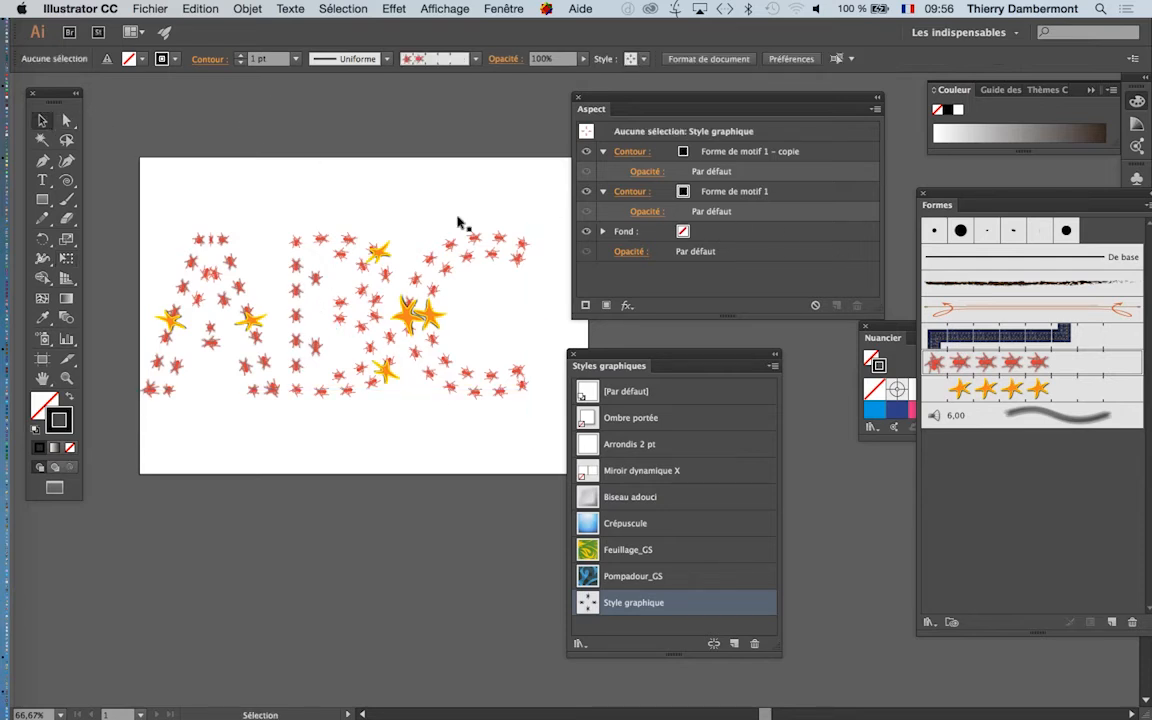
Fill the ABC text with the light brown swatch C=25 M=40 J=65 N=0.
{"action": "left_click", "coordinate": [367, 261]}
{"action": "left_click", "coordinate": [709, 258]}
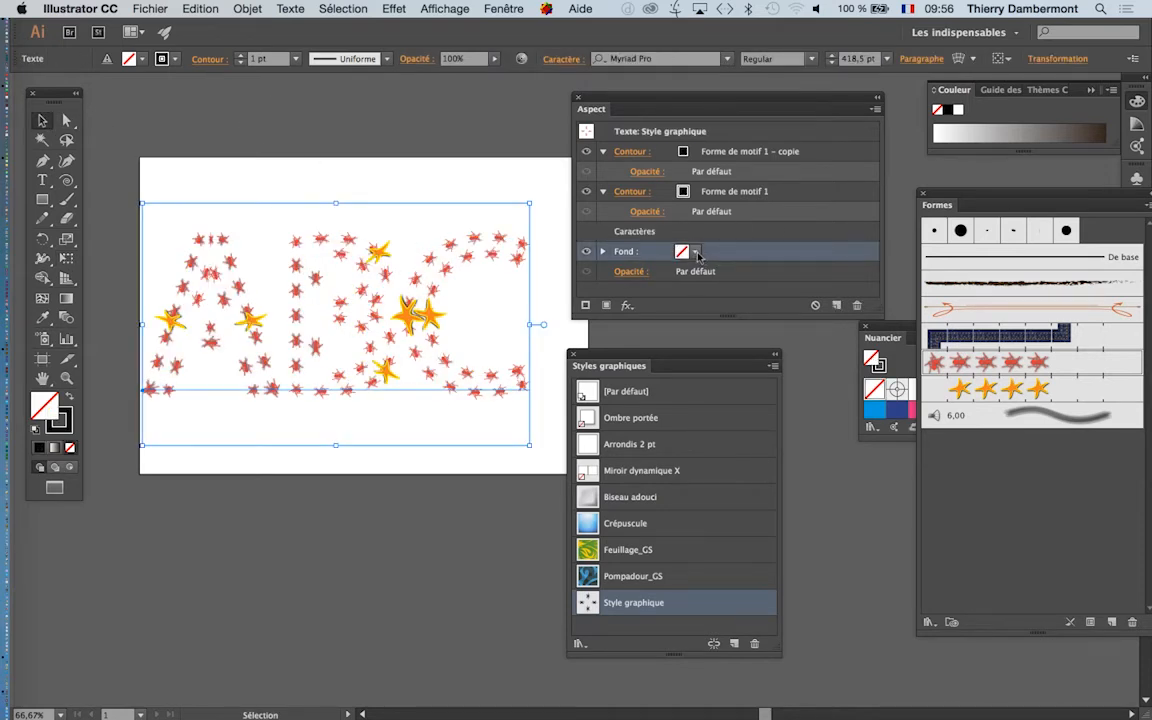
{"action": "left_click", "coordinate": [695, 252]}
{"action": "left_click", "coordinate": [614, 302]}
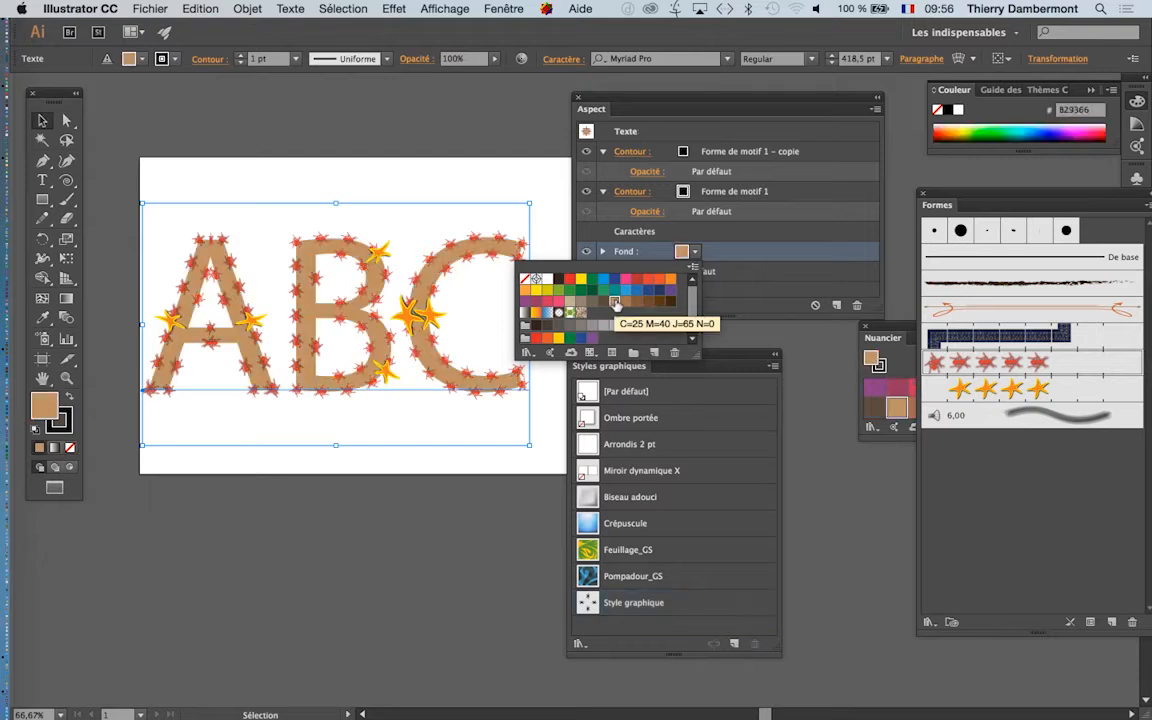
{"action": "key", "text": "Return"}
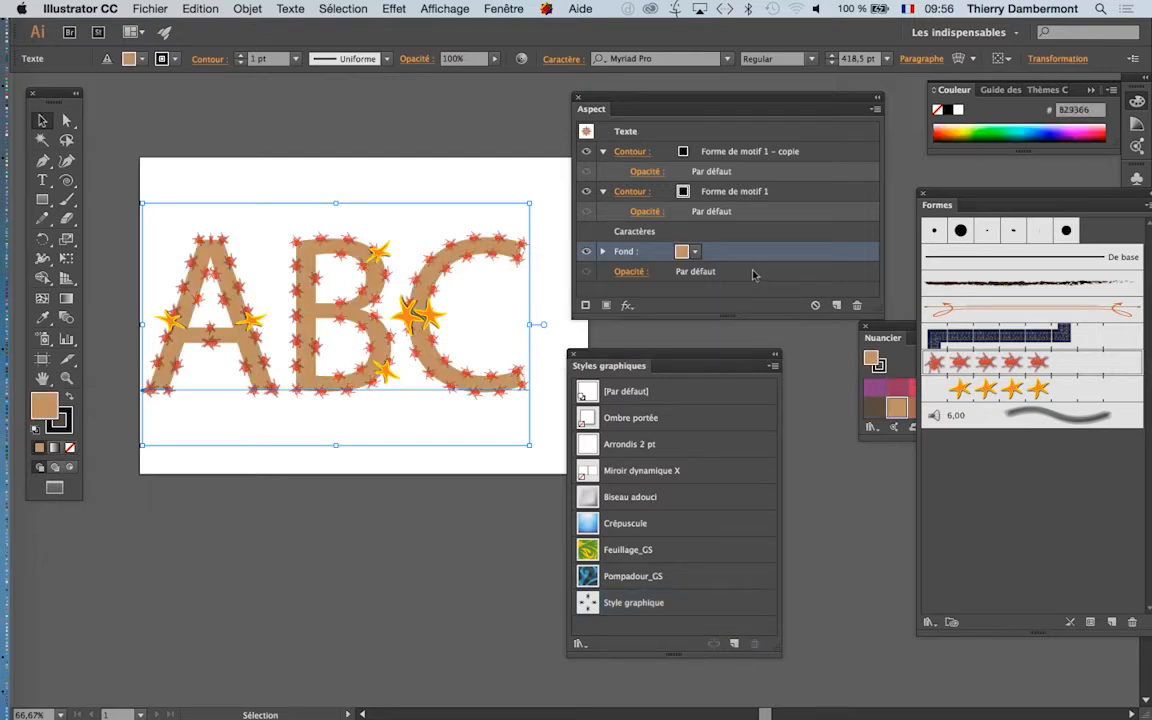
Try a 45% opacity on the whole ABC text object and restore it to 100%.
{"action": "left_click", "coordinate": [630, 272]}
{"action": "left_click", "coordinate": [637, 302]}
{"action": "left_click", "coordinate": [601, 316]}
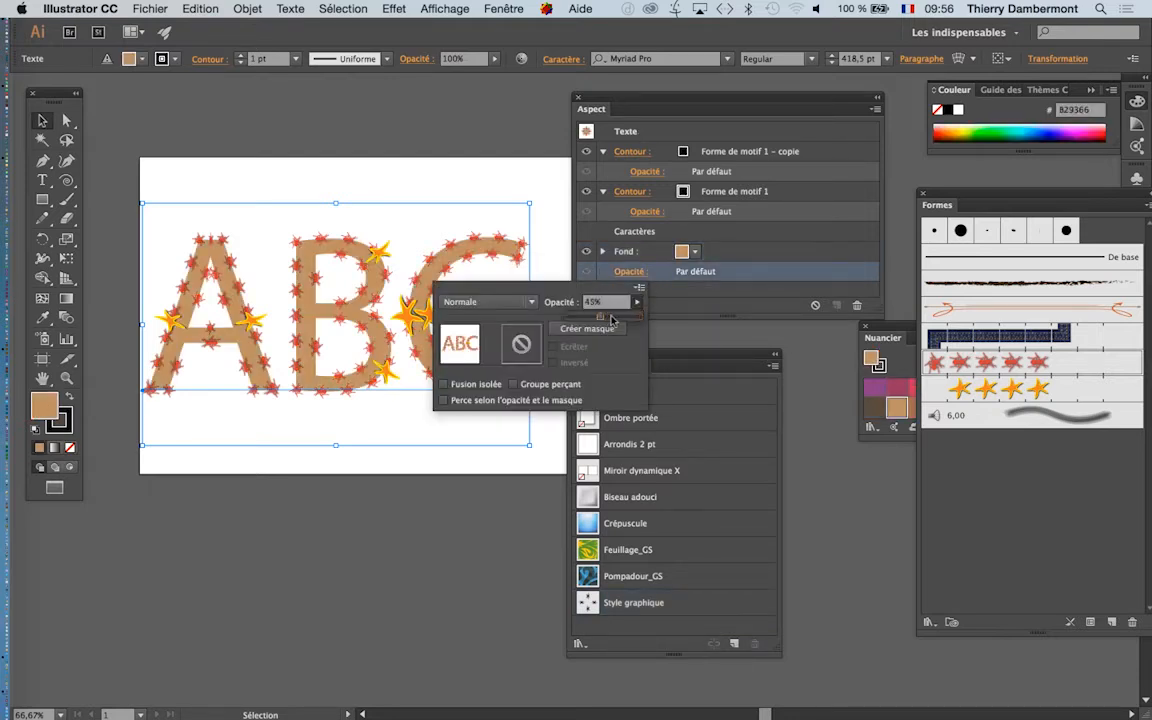
{"action": "left_click_drag", "start_coordinate": [622, 318], "coordinate": [660, 318]}
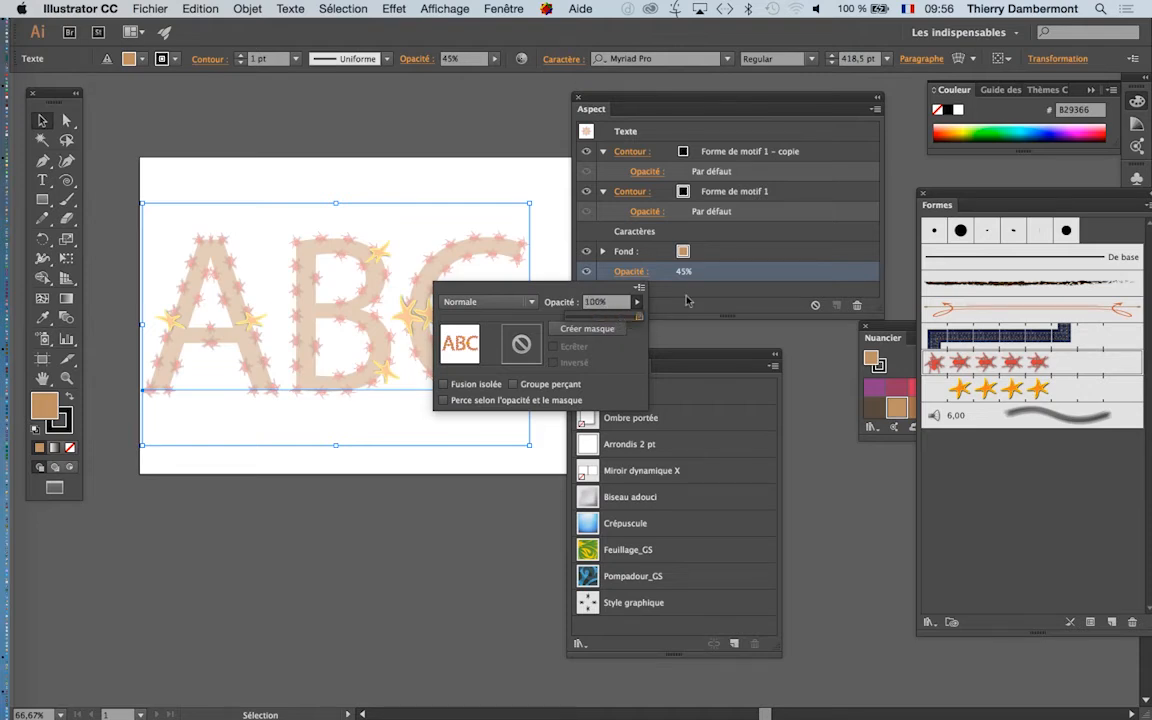
{"action": "left_click", "coordinate": [606, 253]}
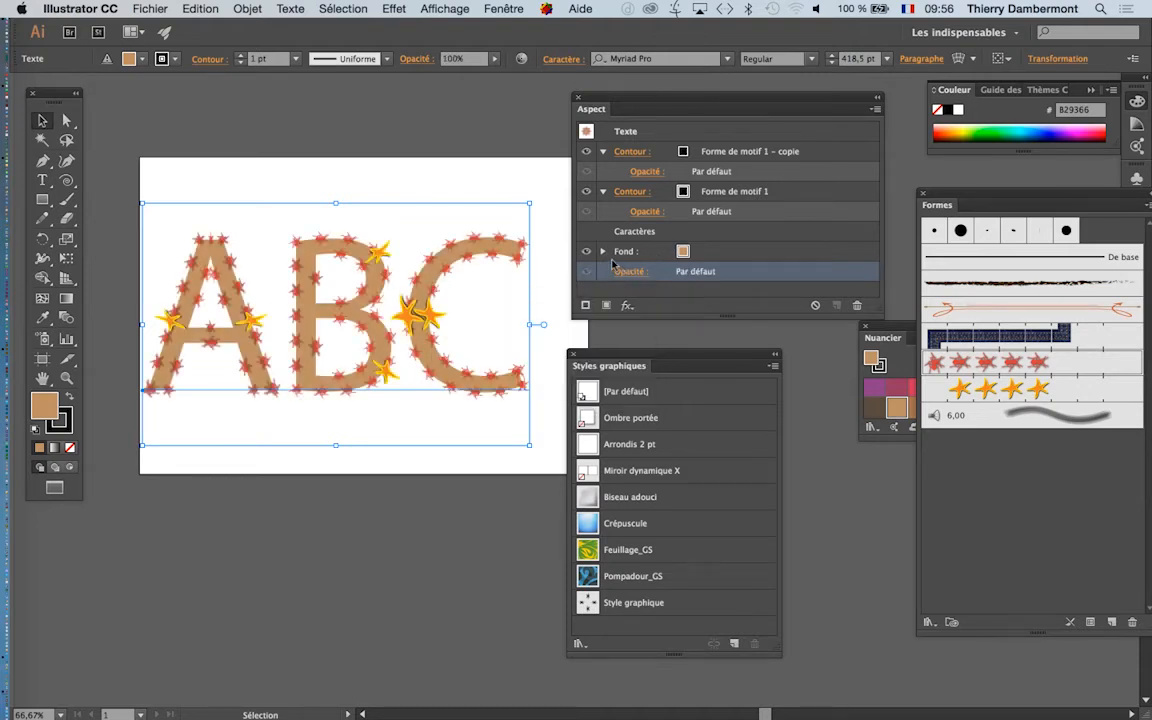
Reduce the opacity of only the ABC text's brown fill to about 59%.
{"action": "left_click", "coordinate": [604, 253]}
{"action": "left_click", "coordinate": [645, 272]}
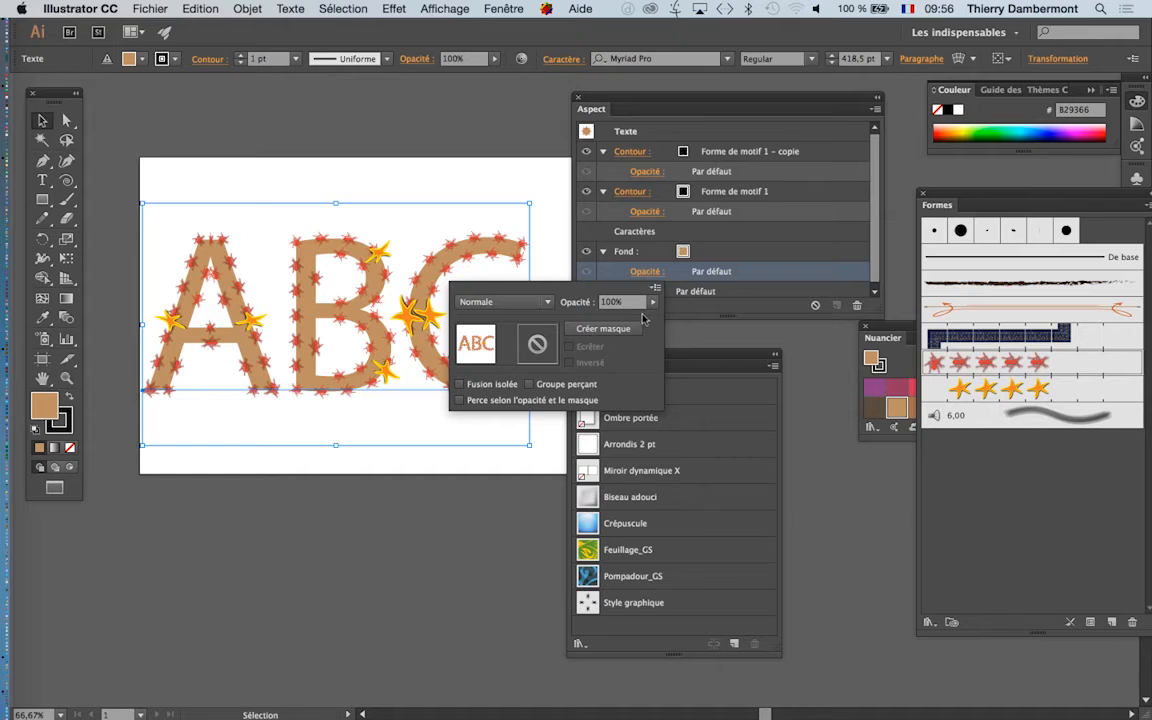
{"action": "left_click", "coordinate": [652, 302]}
{"action": "left_click_drag", "start_coordinate": [617, 318], "coordinate": [620, 319]}
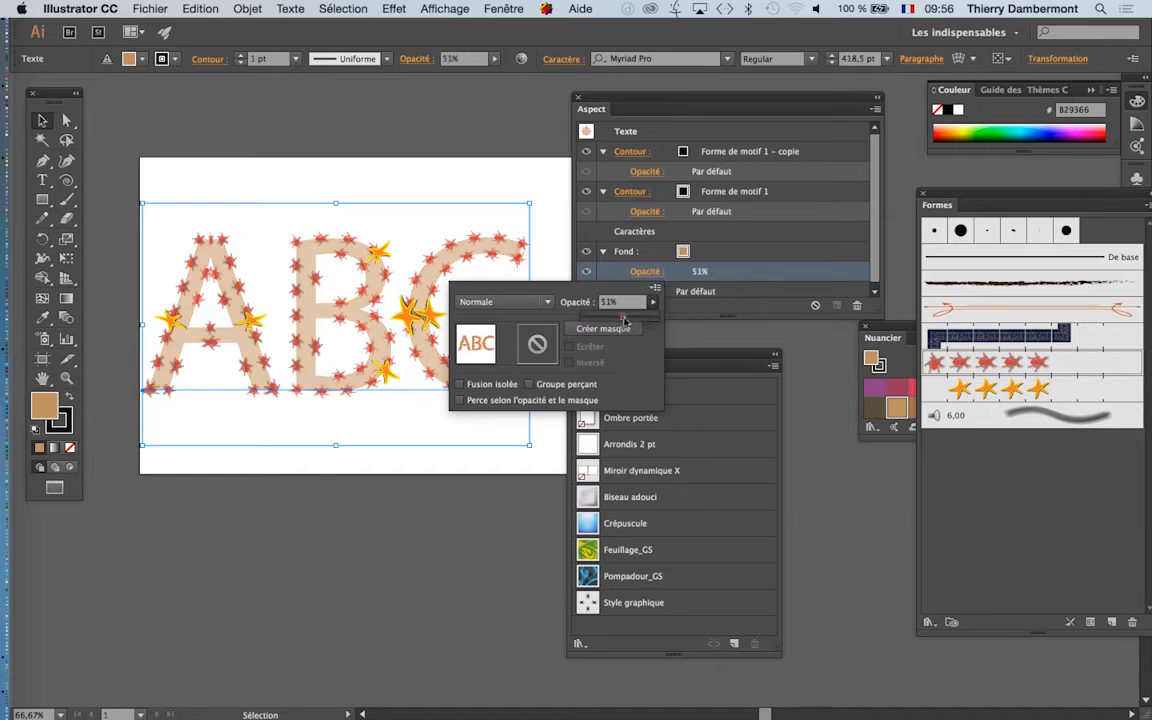
{"action": "left_click", "coordinate": [399, 457]}
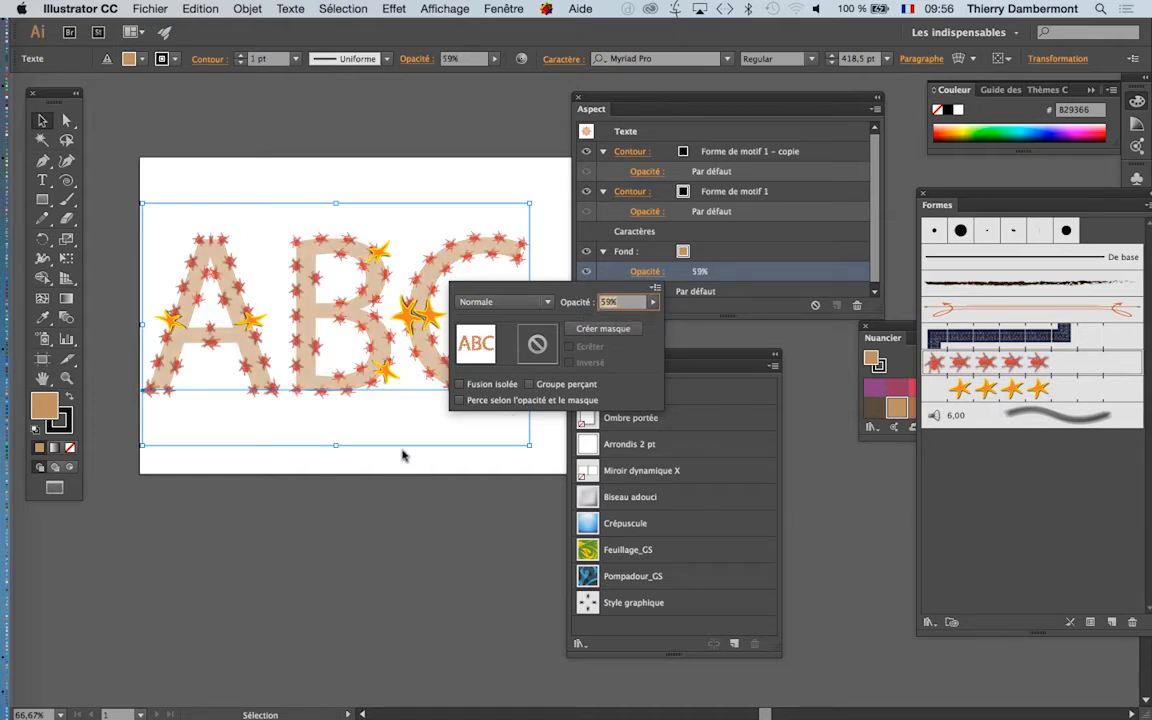
Uncover the artboard by moving the Aspect and Styles graphiques panels aside, and shift the ABC text slightly up and to the right.
{"action": "left_click", "coordinate": [480, 526]}
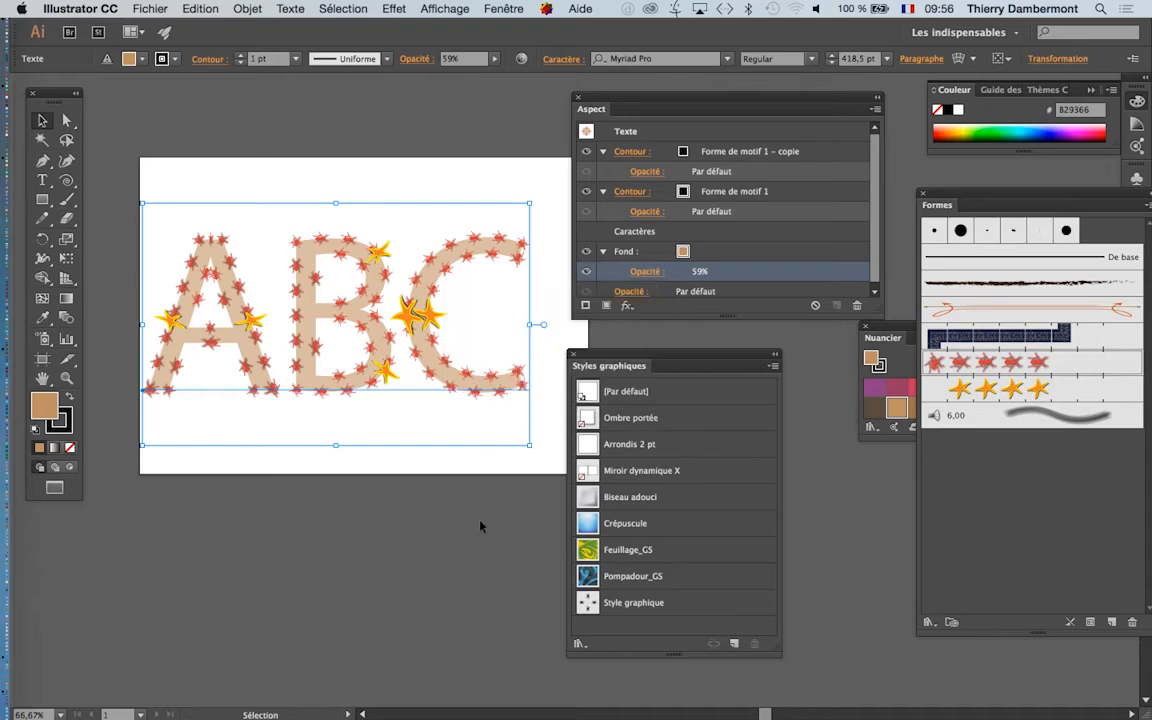
{"action": "left_click_drag", "start_coordinate": [621, 105], "coordinate": [724, 105]}
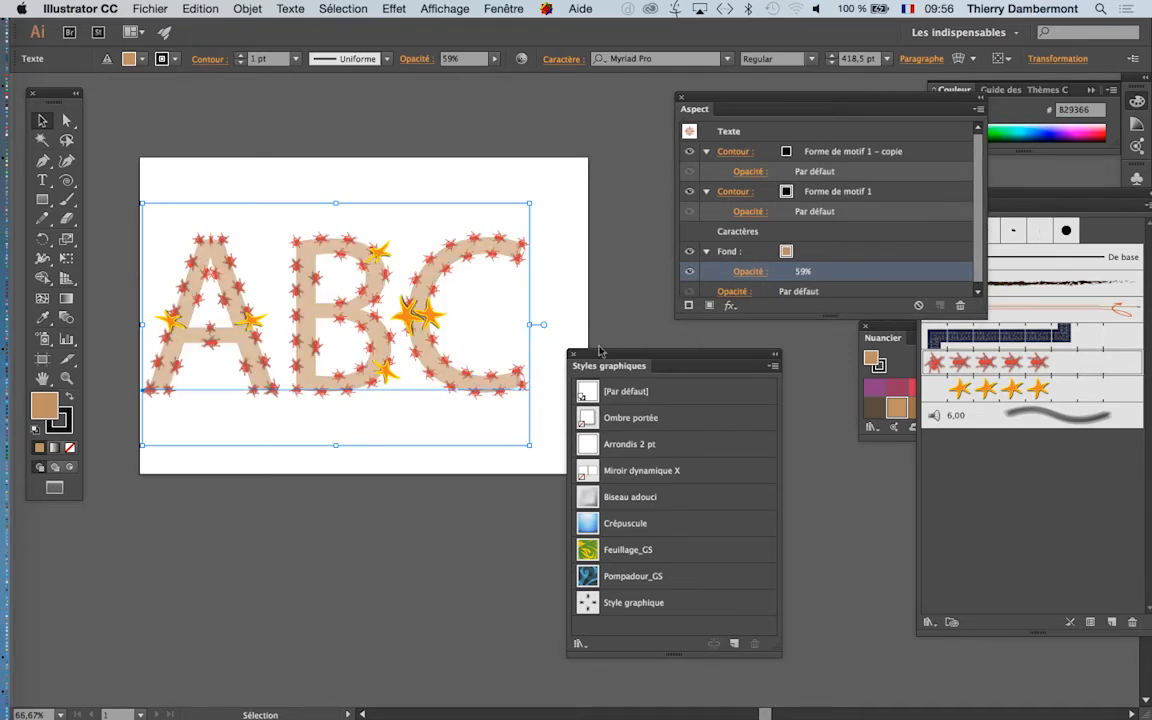
{"action": "left_click_drag", "start_coordinate": [600, 350], "coordinate": [710, 376]}
{"action": "left_click", "coordinate": [250, 180]}
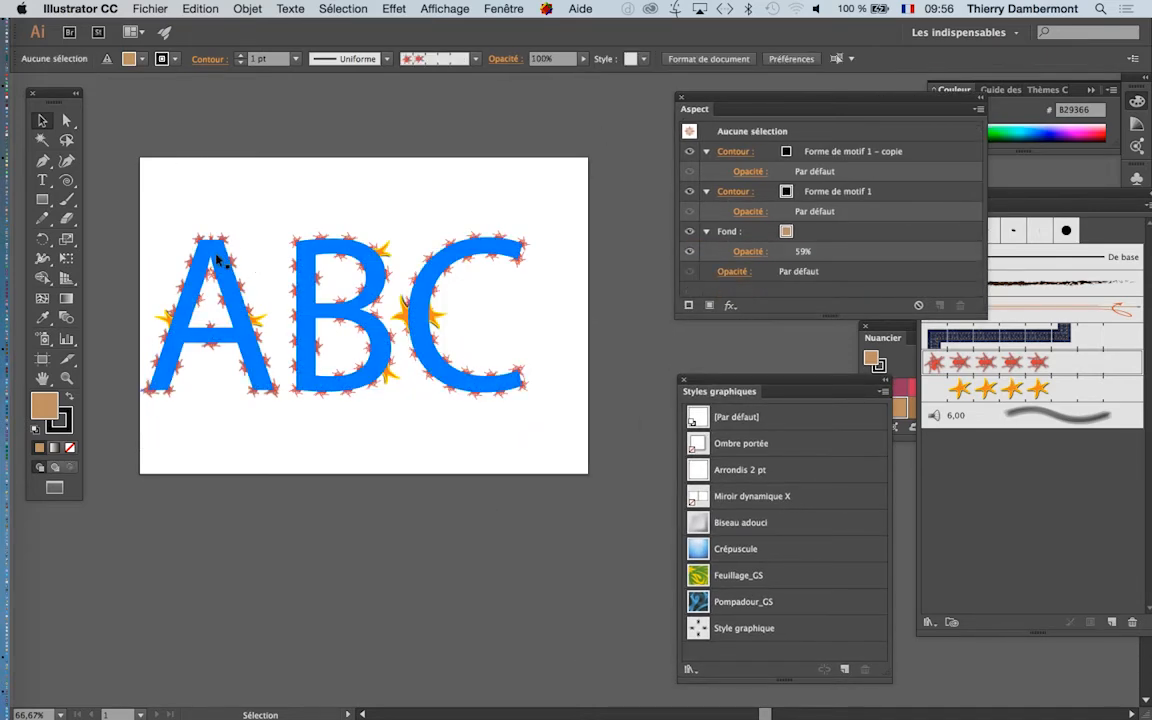
{"action": "left_click_drag", "start_coordinate": [216, 258], "coordinate": [238, 244]}
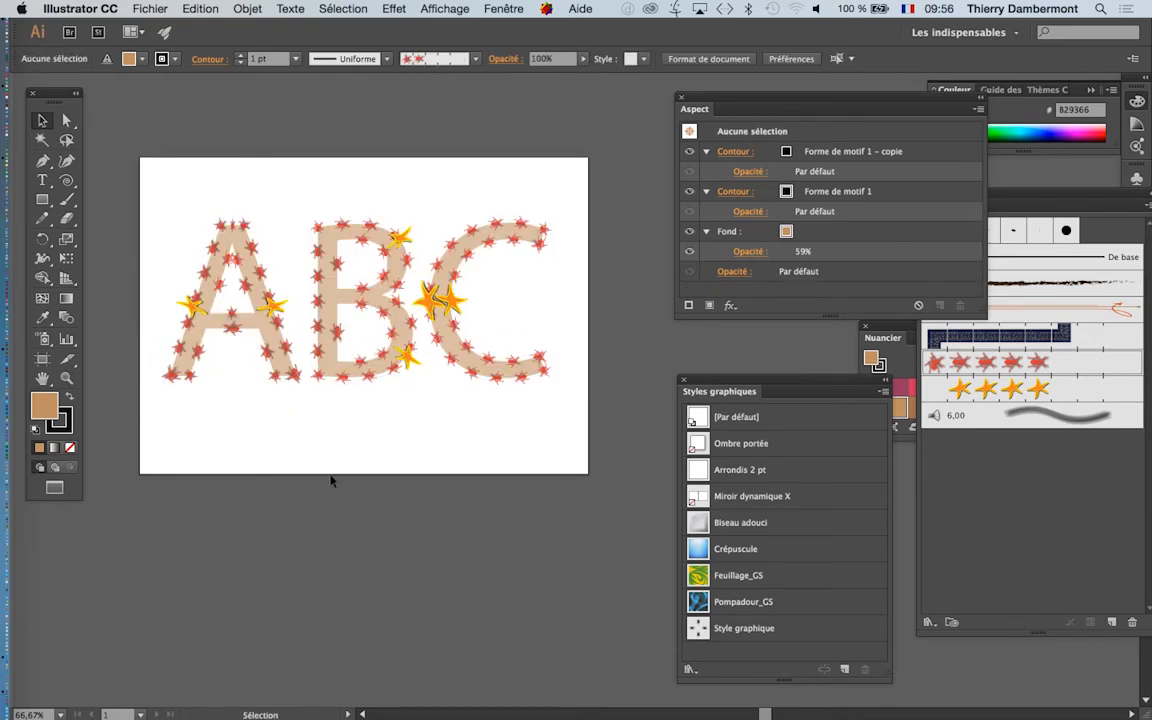
Set the starfish pattern brush's spacing to 150% and apply the change to the existing strokes.
{"action": "scroll", "coordinate": [326, 419], "scroll_direction": "up", "scroll_amount": 1}
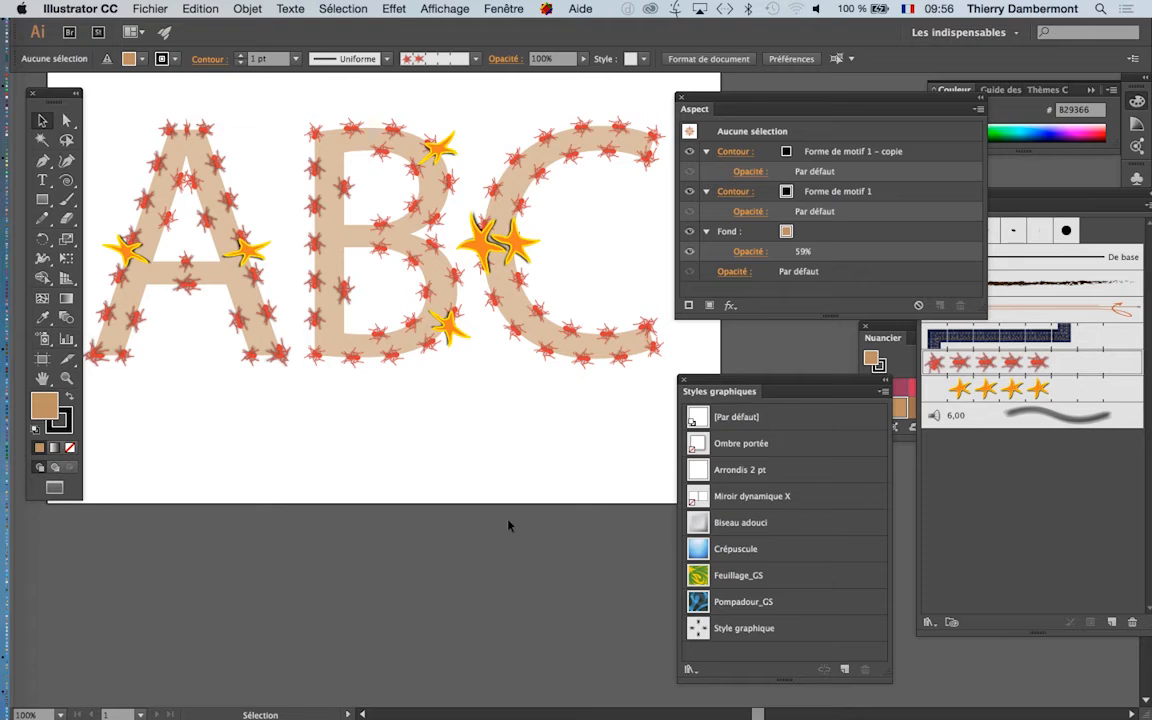
{"action": "double_click", "coordinate": [1007, 390]}
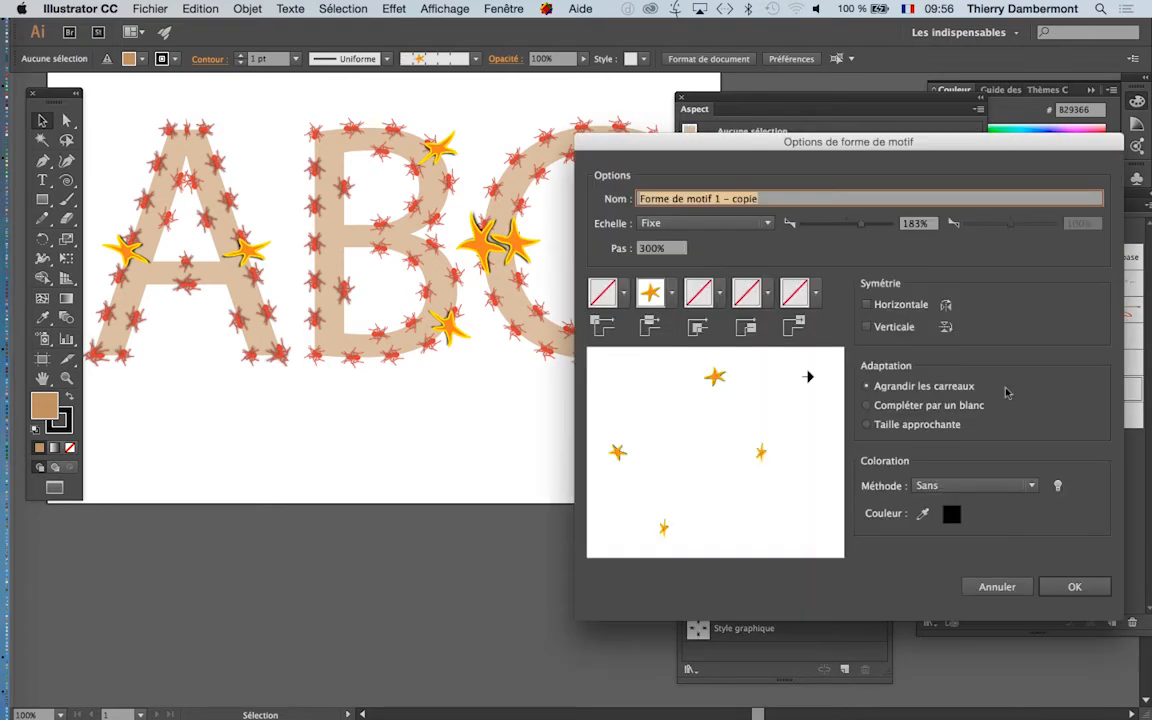
{"action": "key", "text": "Tab"}
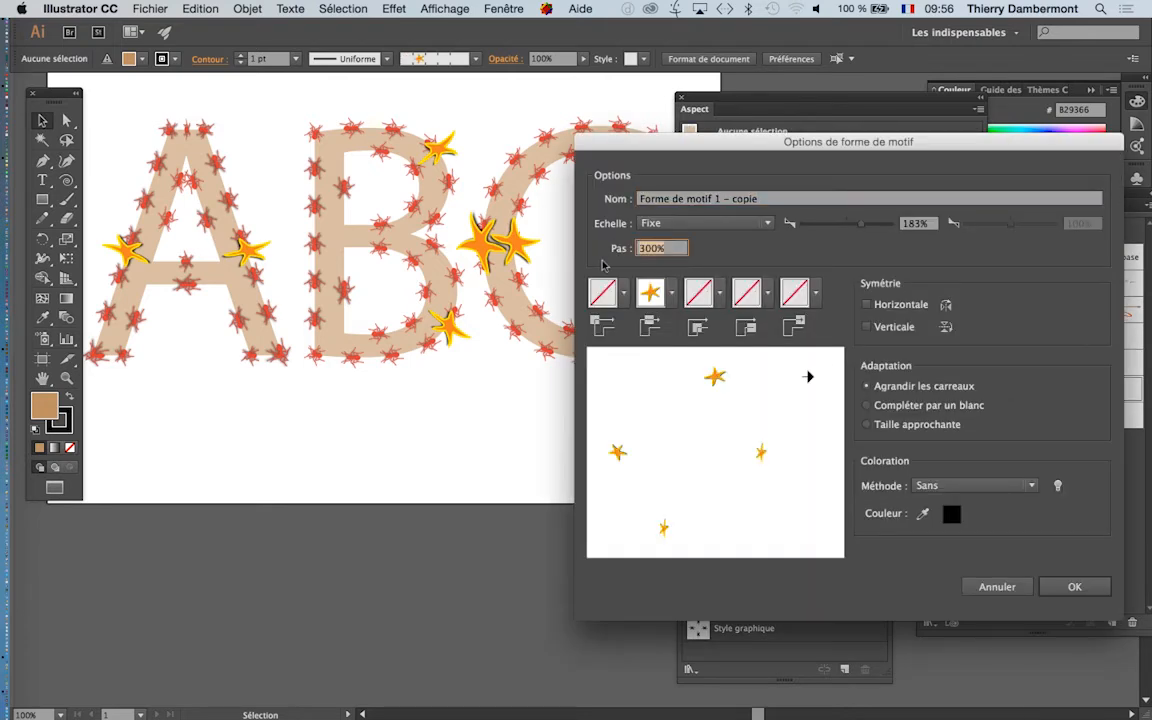
{"action": "type", "text": "150"}
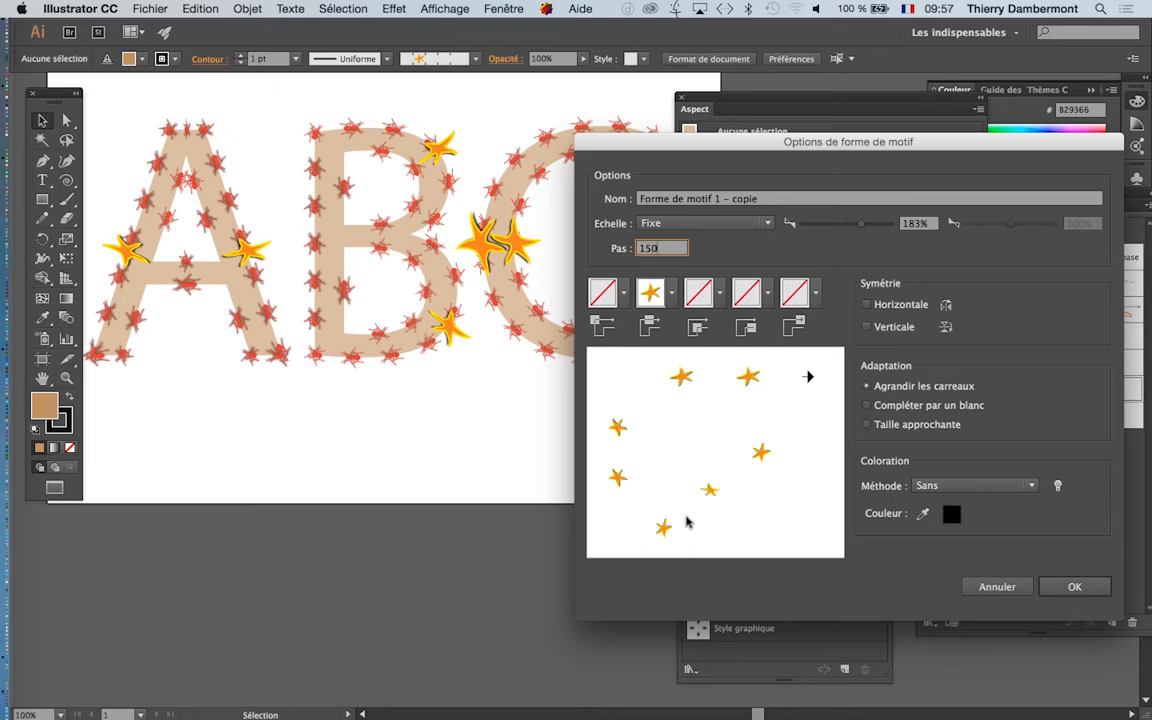
{"action": "left_click", "coordinate": [1074, 587]}
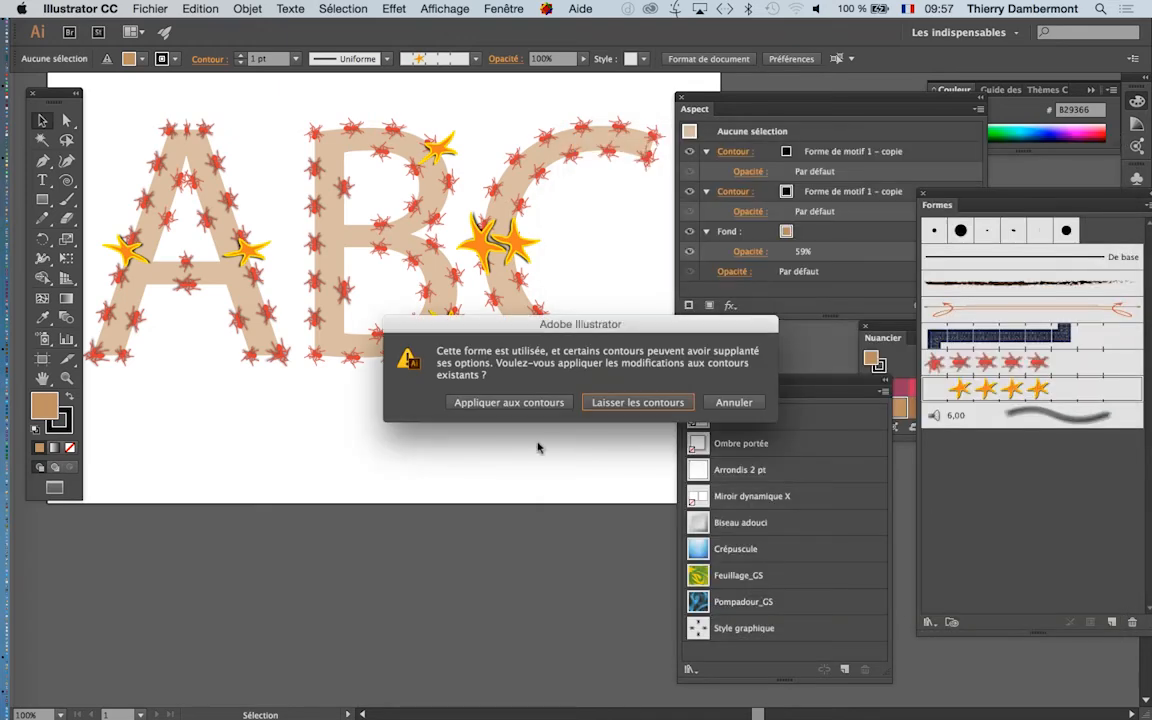
{"action": "left_click", "coordinate": [507, 401]}
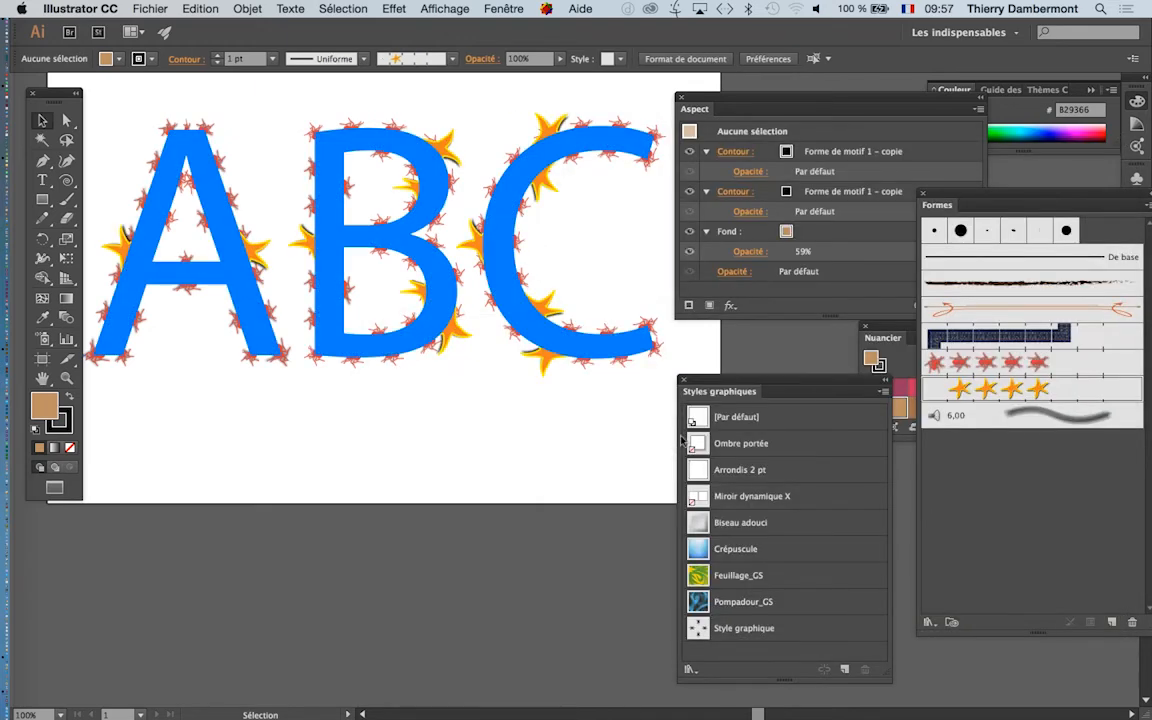
Reduce the starfish pattern brush's spacing to 100% and update the existing strokes with it.
{"action": "double_click", "coordinate": [940, 399]}
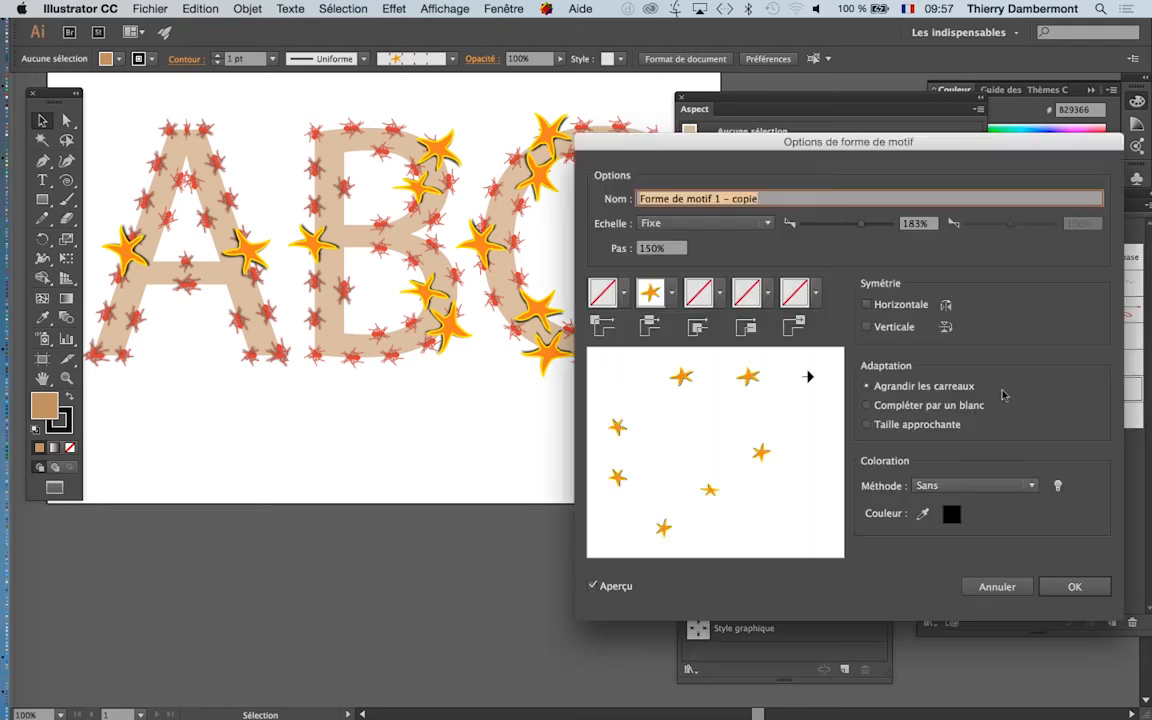
{"action": "left_click", "coordinate": [605, 250]}
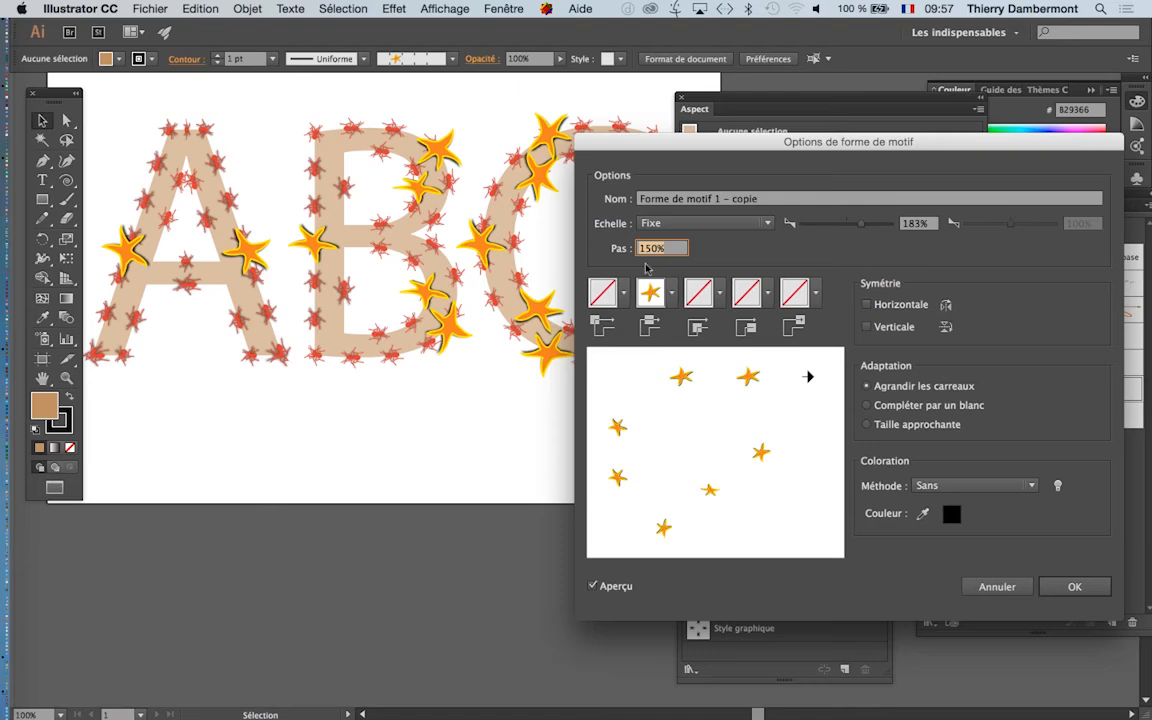
{"action": "type", "text": "10"}
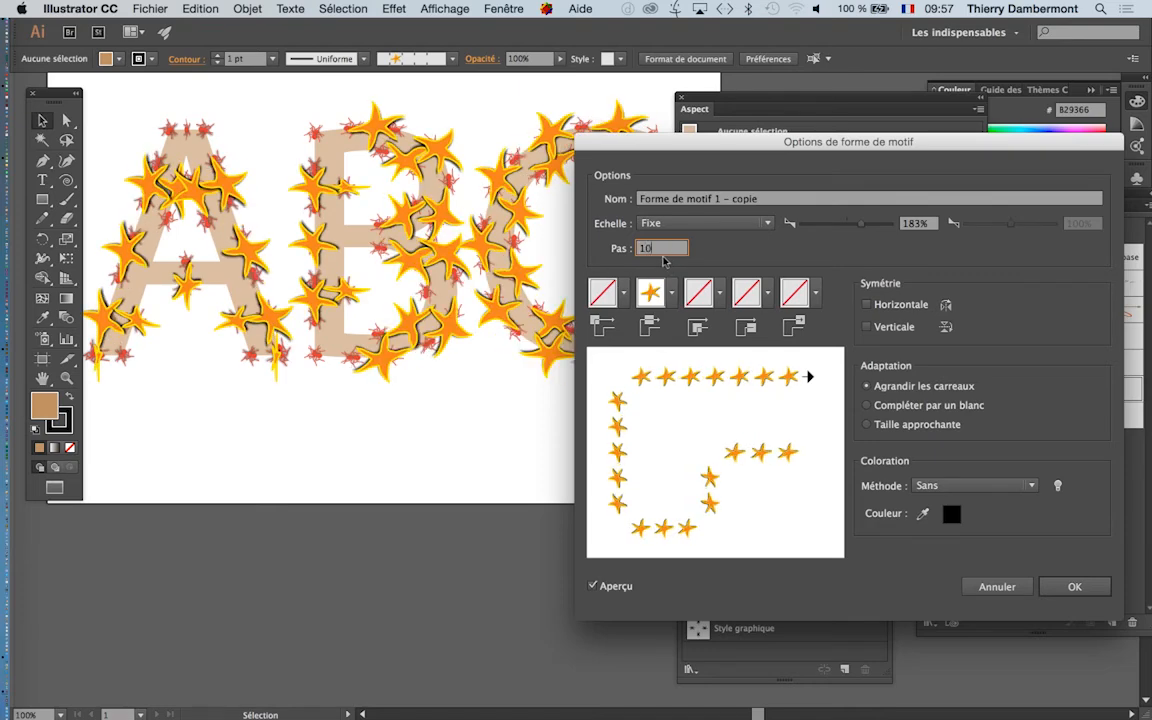
{"action": "type", "text": "0"}
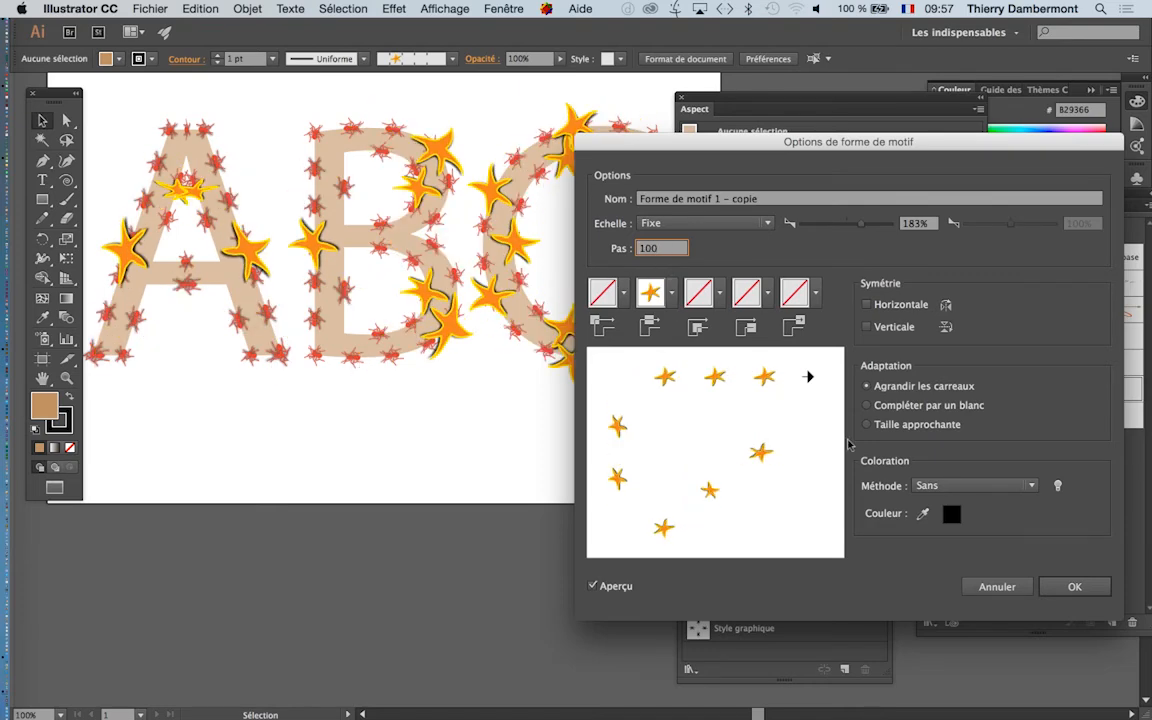
{"action": "left_click", "coordinate": [1070, 586]}
{"action": "left_click", "coordinate": [462, 402]}
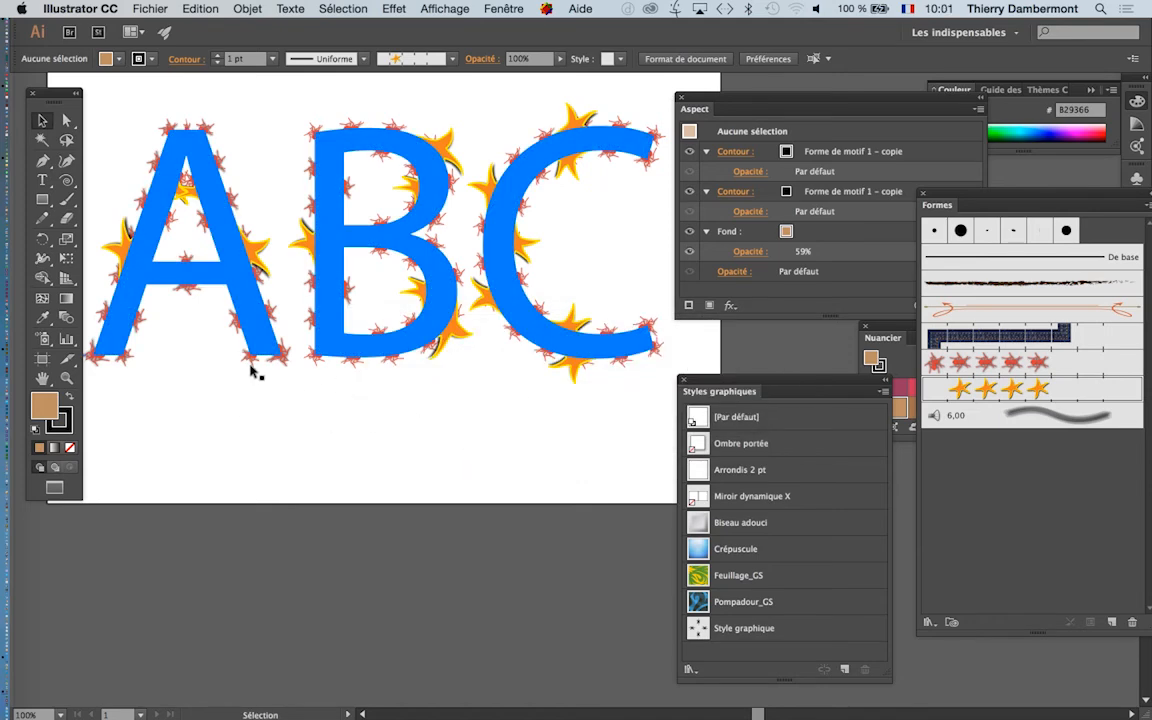
Examine up close how the ants are rendered at the lower corners of the letter A.
{"action": "scroll", "coordinate": [250, 366], "scroll_direction": "up", "scroll_amount": 2}
{"action": "scroll", "coordinate": [250, 366], "scroll_direction": "up", "scroll_amount": 5}
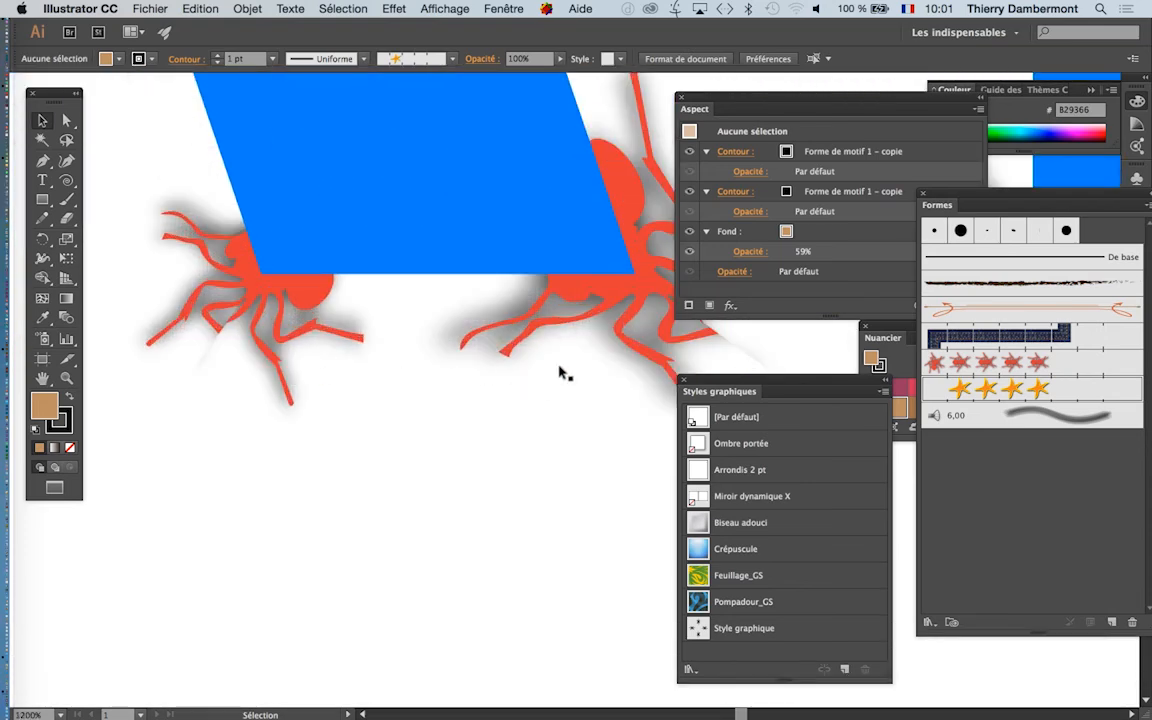
{"action": "left_click_drag", "start_coordinate": [429, 384], "coordinate": [231, 489]}
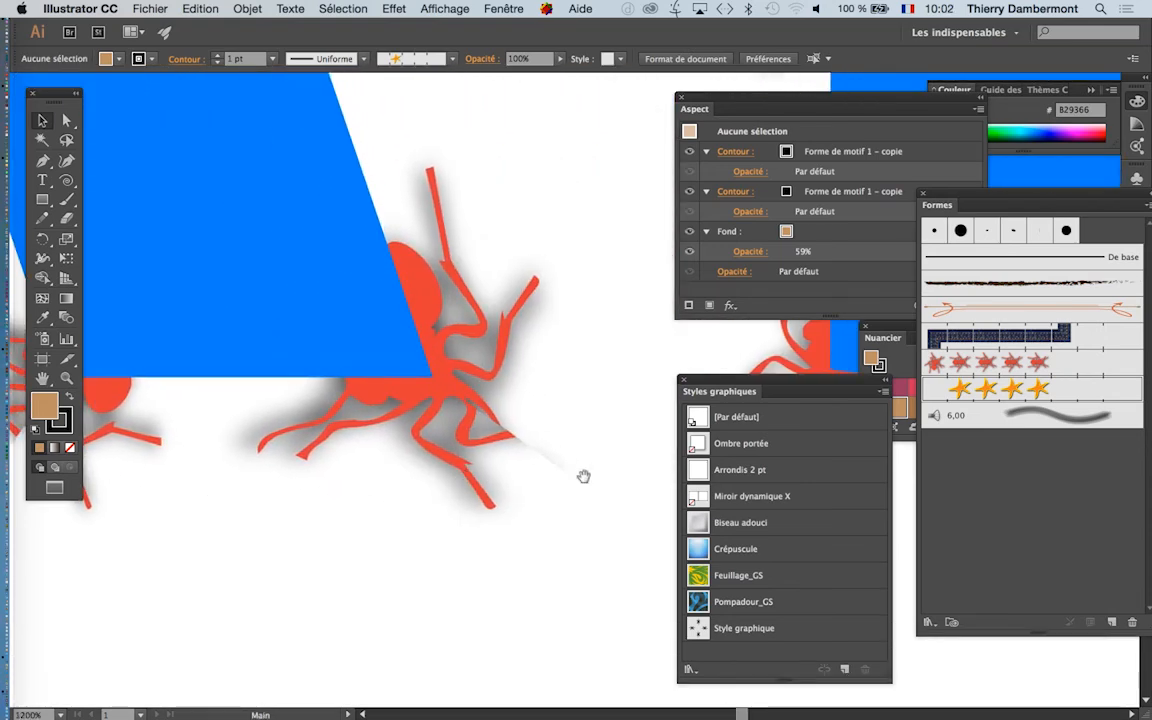
{"action": "key", "text": "super+a"}
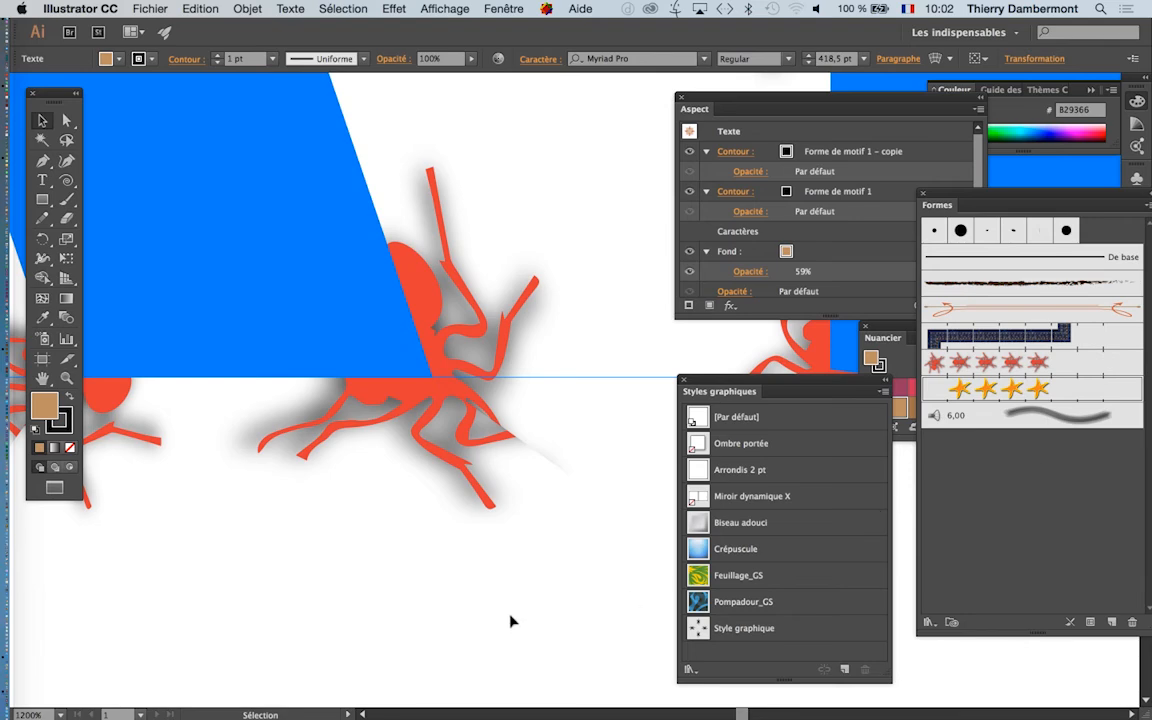
{"action": "scroll", "coordinate": [507, 621], "scroll_direction": "down", "scroll_amount": 1}
{"action": "scroll", "coordinate": [280, 590], "scroll_direction": "down", "scroll_amount": 3}
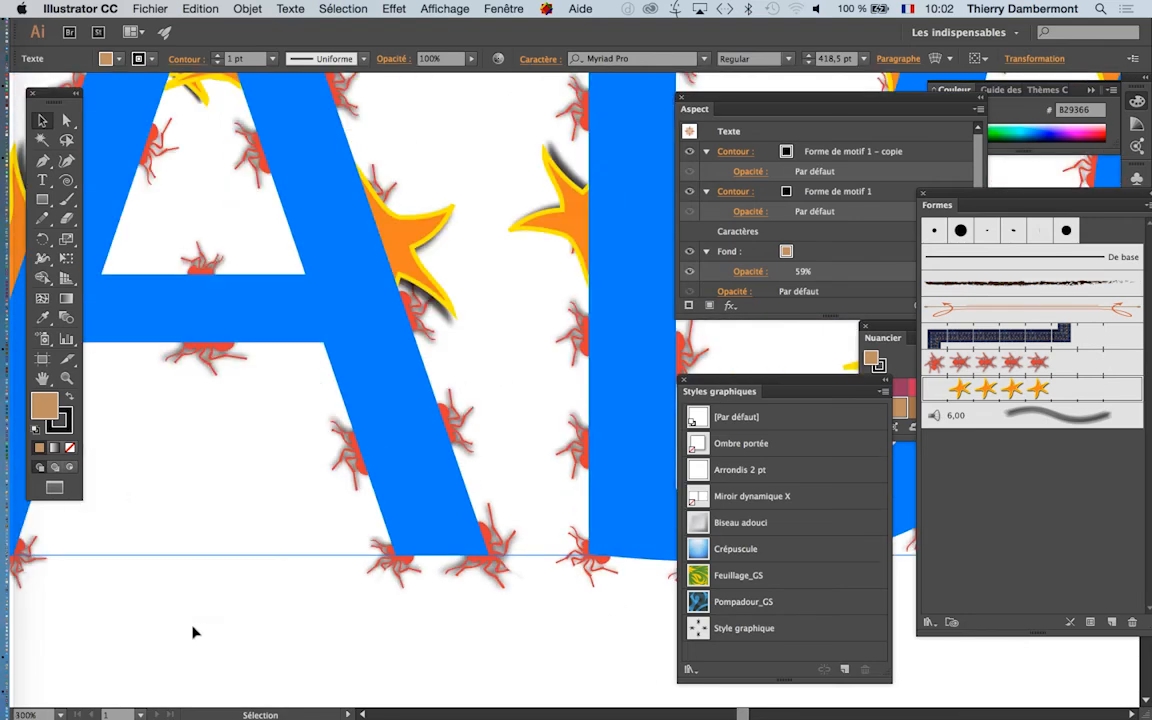
{"action": "left_click_drag", "start_coordinate": [301, 540], "coordinate": [301, 368]}
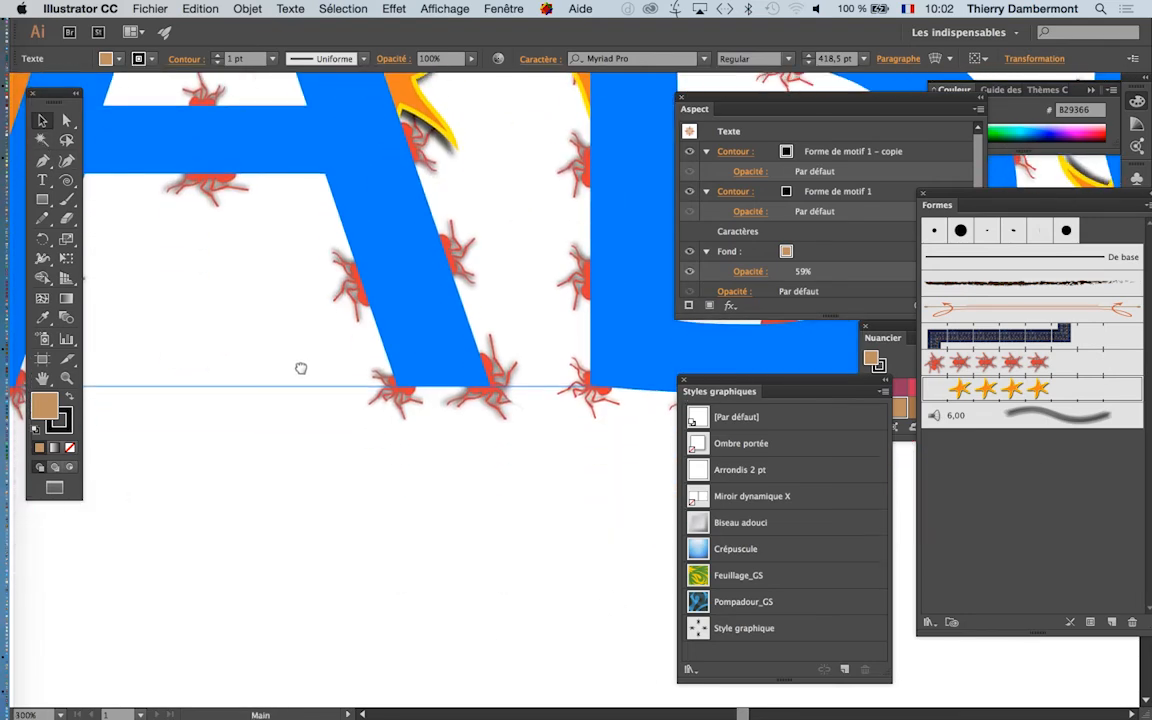
{"action": "scroll", "coordinate": [271, 598], "scroll_direction": "down", "scroll_amount": 4}
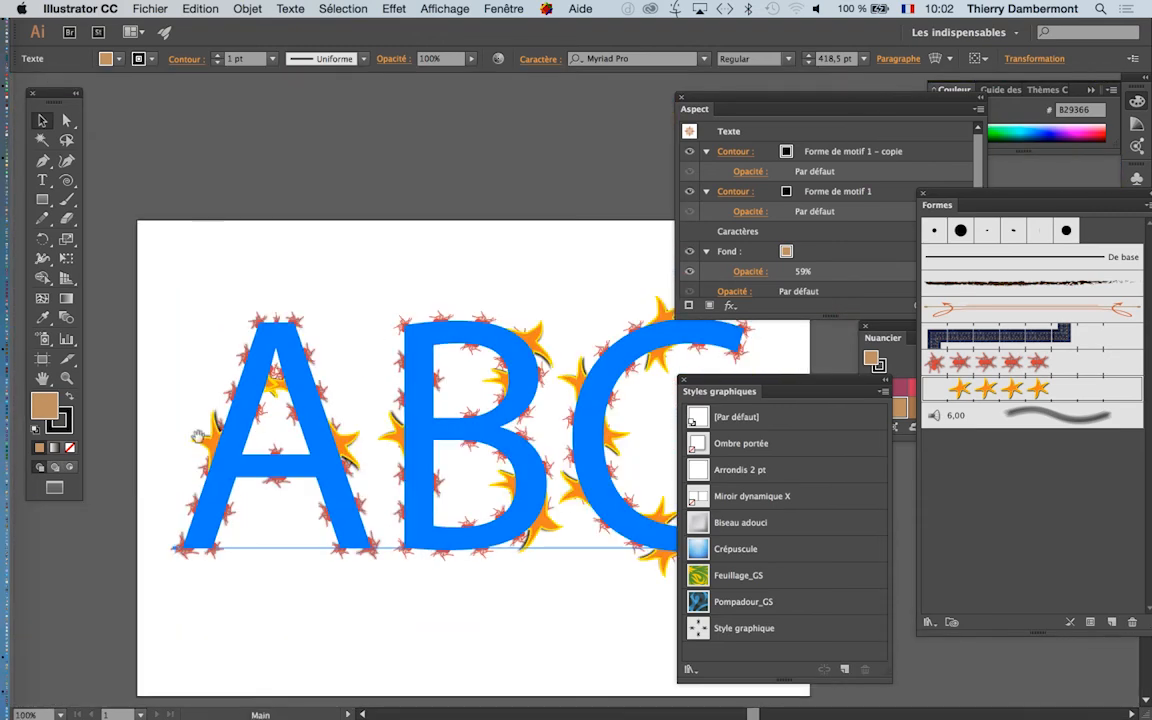
{"action": "left_click", "coordinate": [165, 163]}
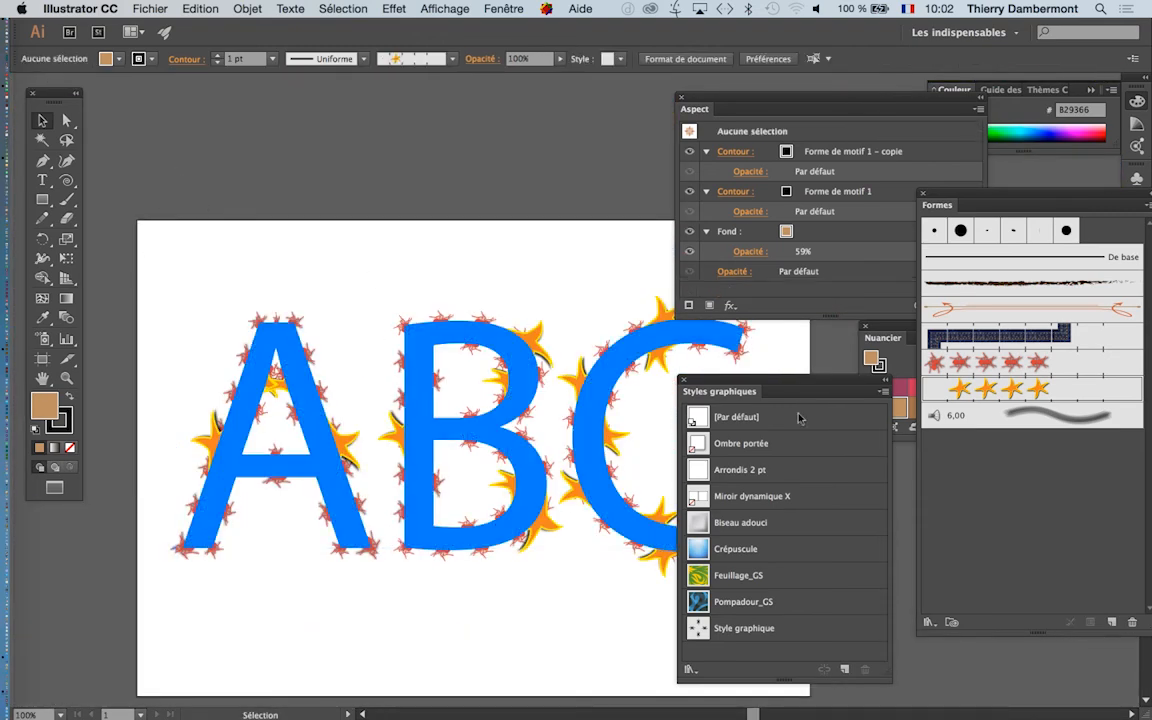
Remove the outer corner tile from the ant pattern brush Forme de motif 1 and apply the change to the existing strokes.
{"action": "double_click", "coordinate": [995, 364]}
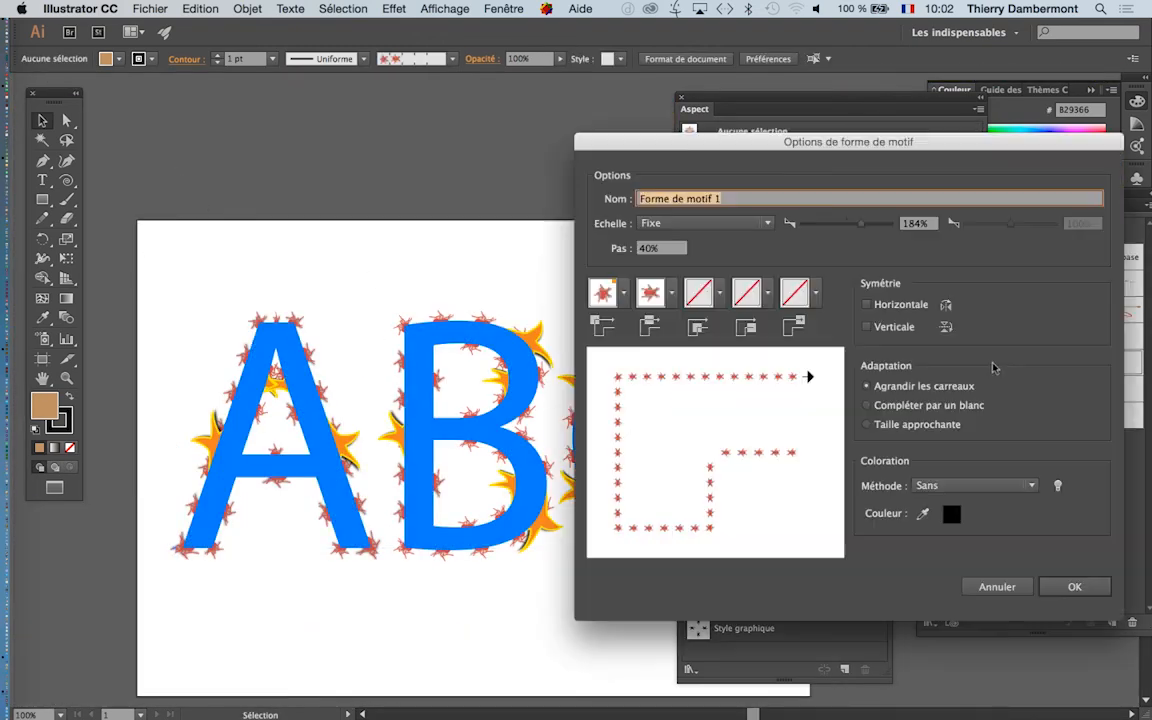
{"action": "left_click", "coordinate": [623, 292]}
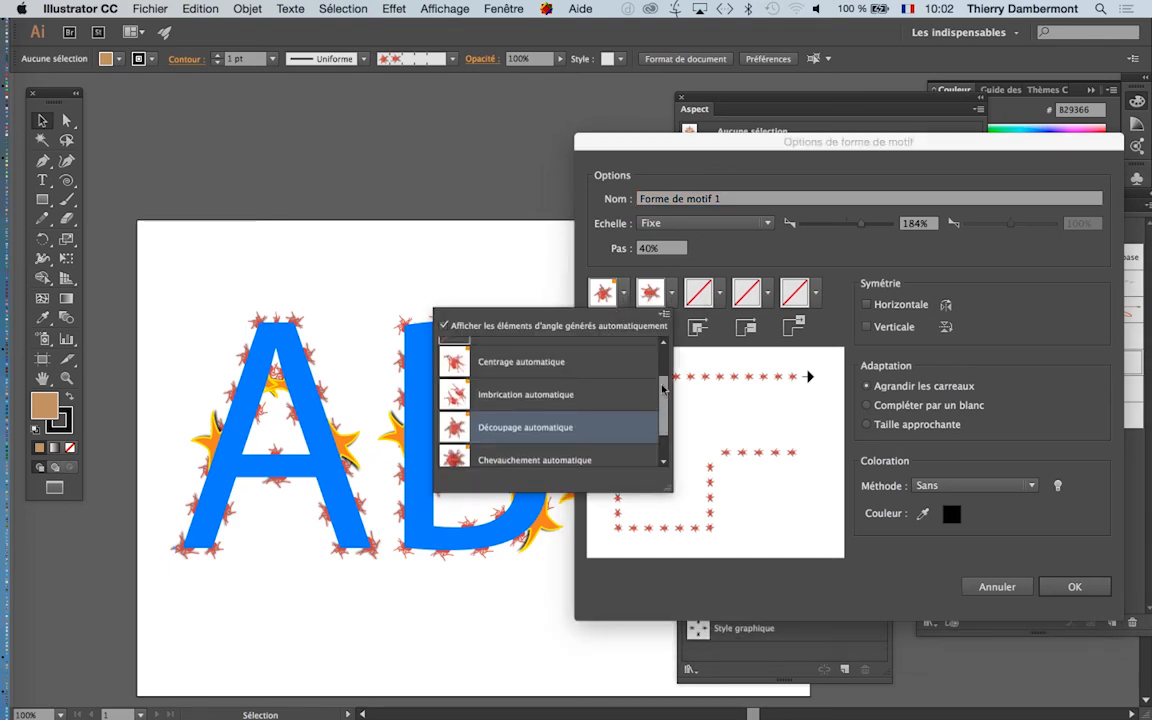
{"action": "scroll", "coordinate": [659, 389], "scroll_direction": "up", "scroll_amount": 3}
{"action": "left_click", "coordinate": [538, 354]}
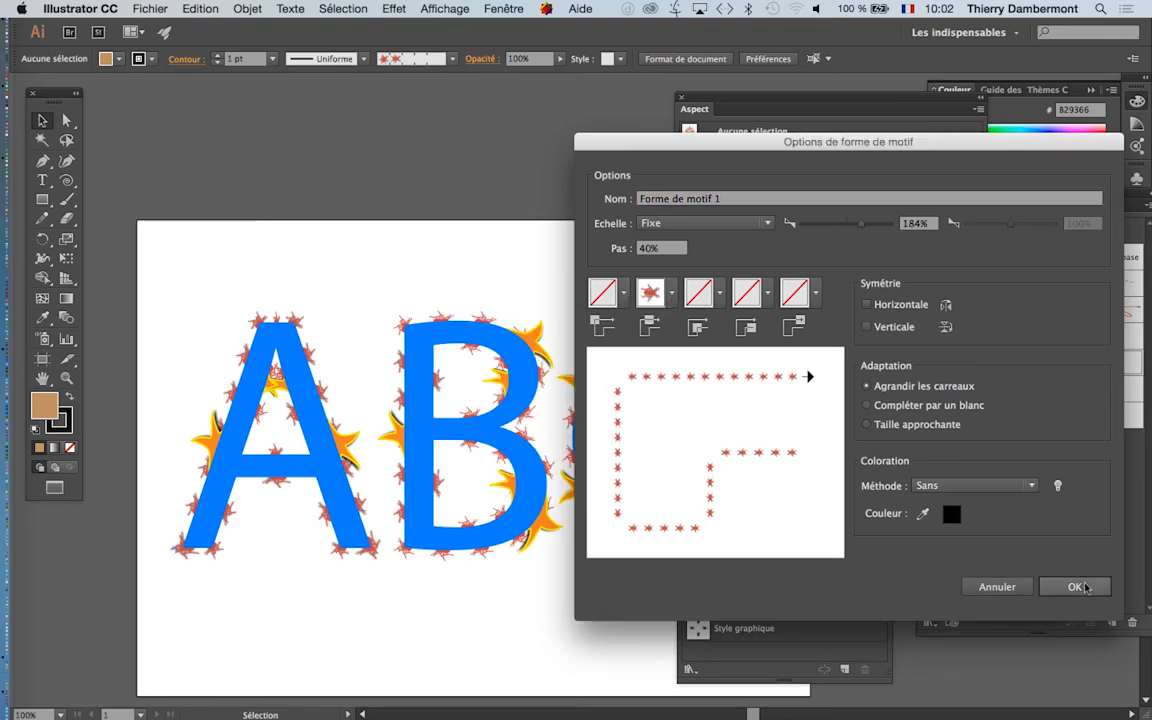
{"action": "key", "text": "Return"}
{"action": "left_click", "coordinate": [525, 404]}
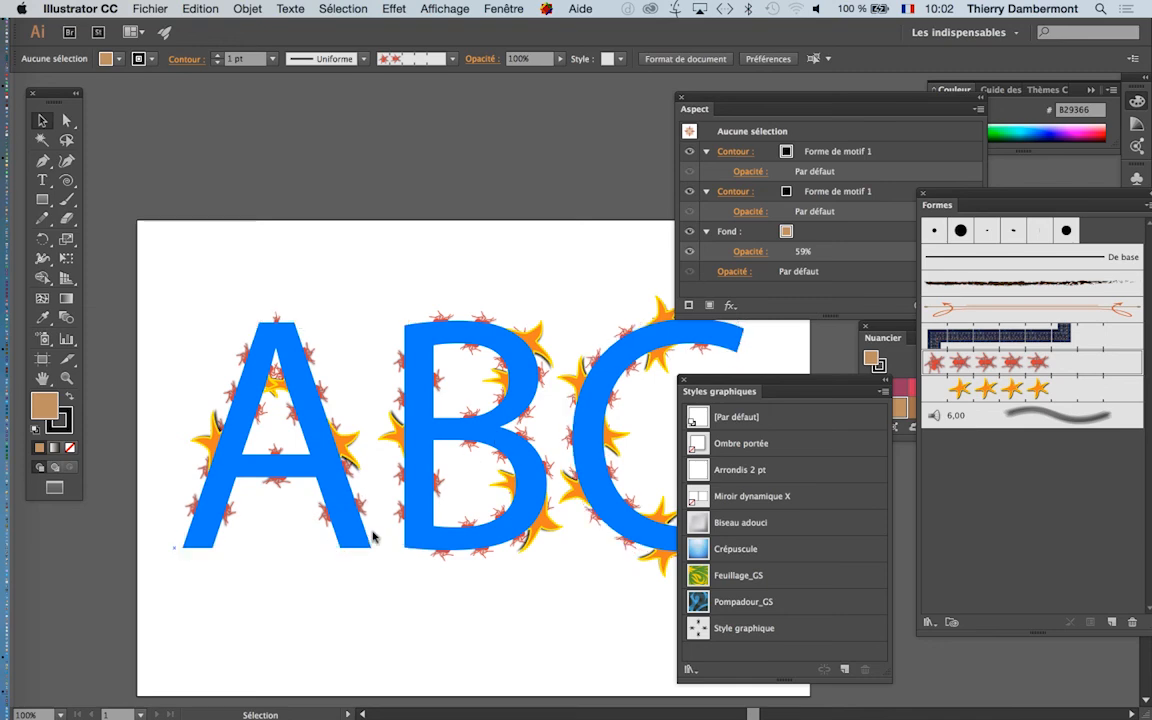